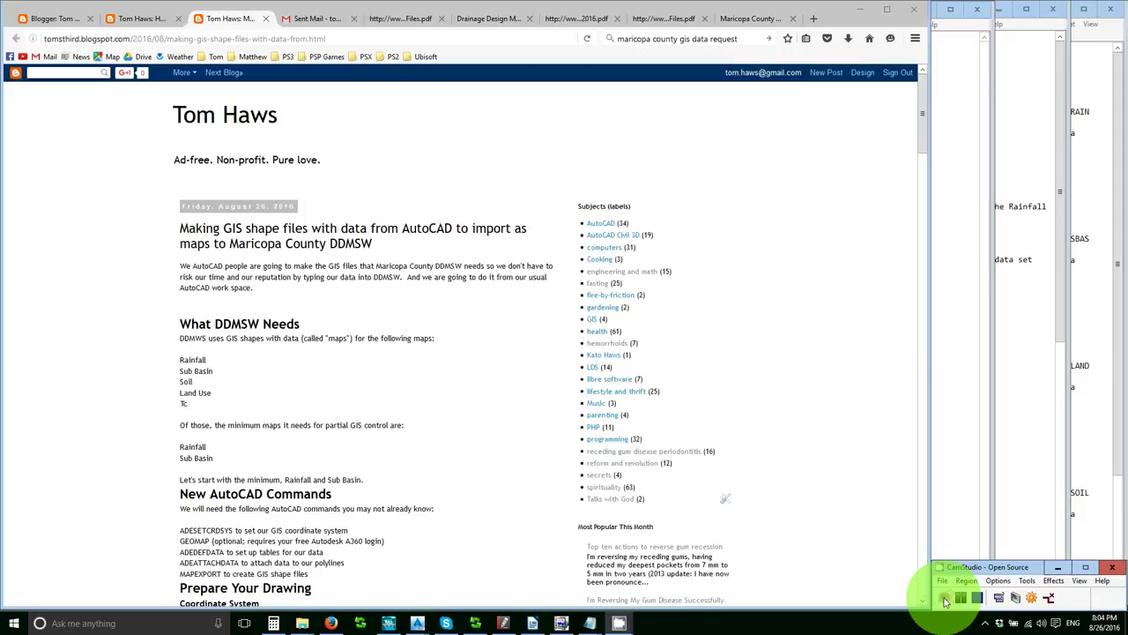
Step: Switch from the blog article in the browser to Drawing2.dwg in AutoCAD Civil 3D
click(945, 599)
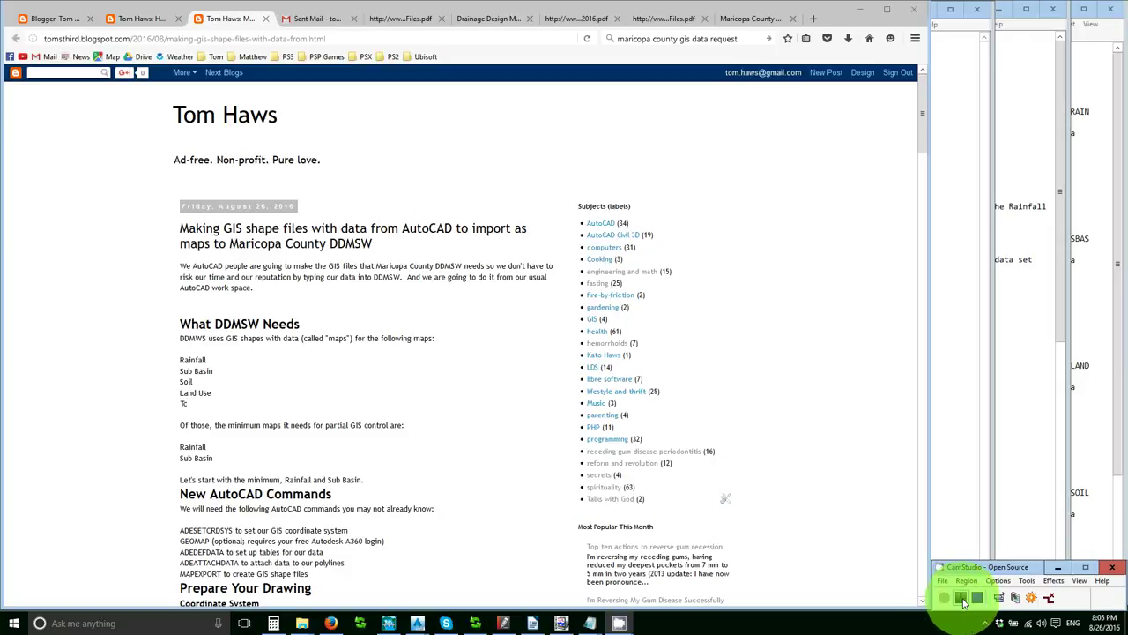
click(962, 598)
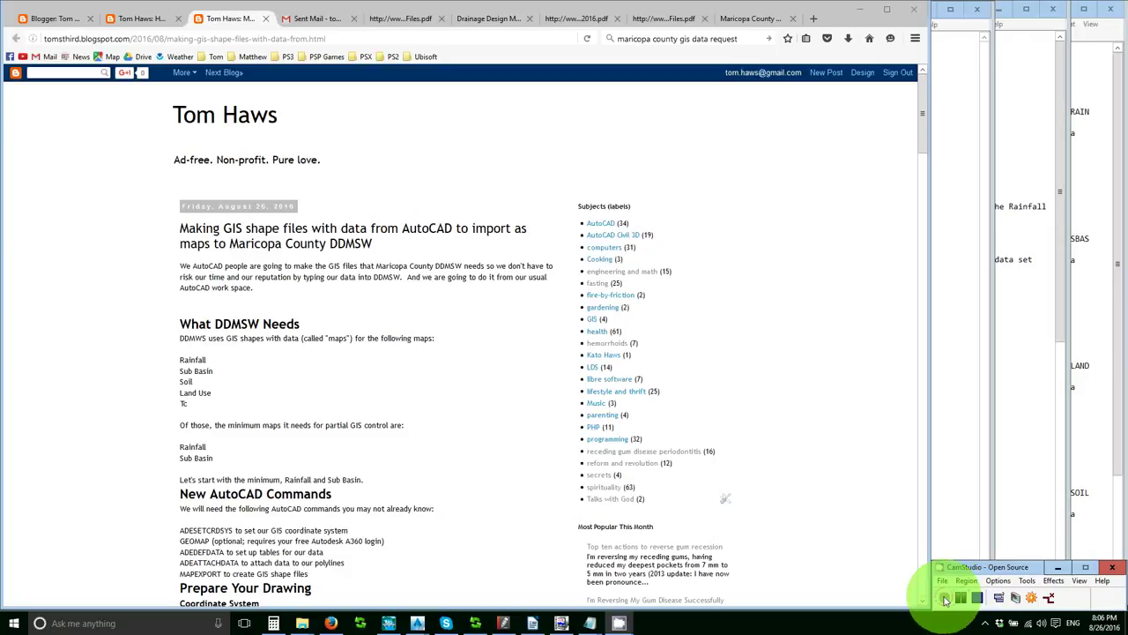
click(331, 622)
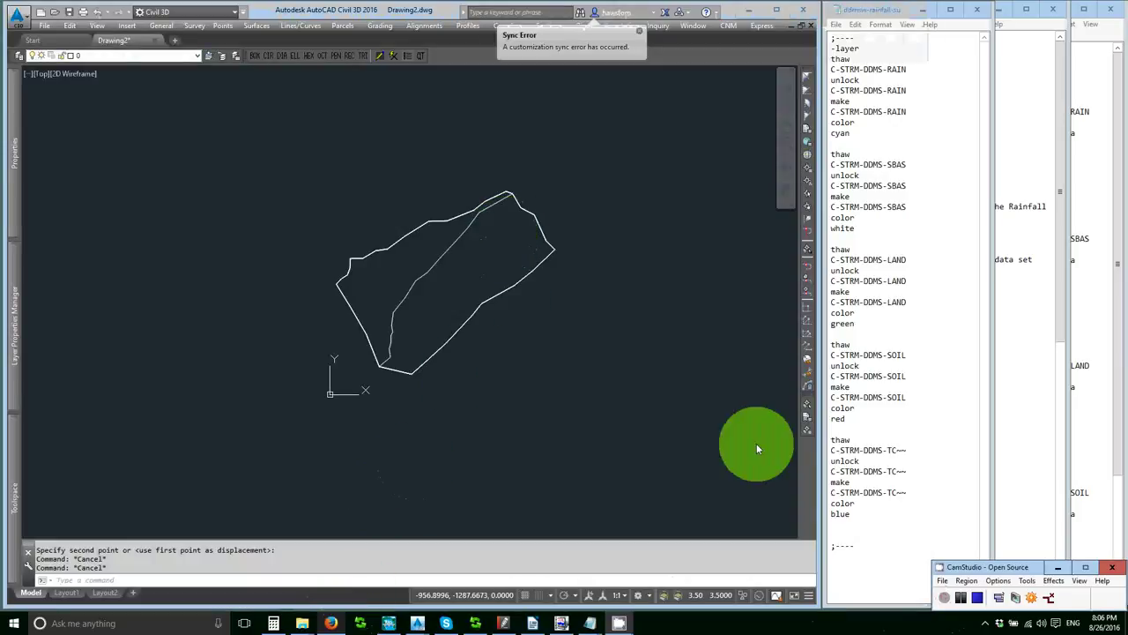
click(960, 599)
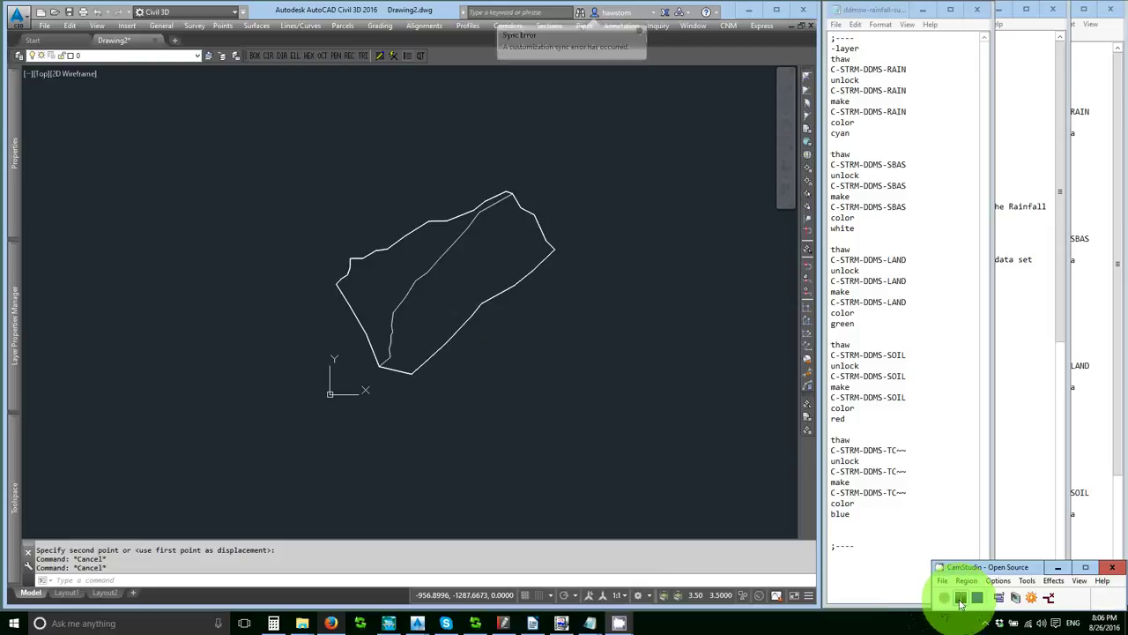
Step: Assign the AZ83-CIF coordinate system (NAD83 Arizona State Planes, Central Zone, International) to the drawing with ADESETCRDSYS, searching the library for "arizona"
click(376, 580)
text(ade)
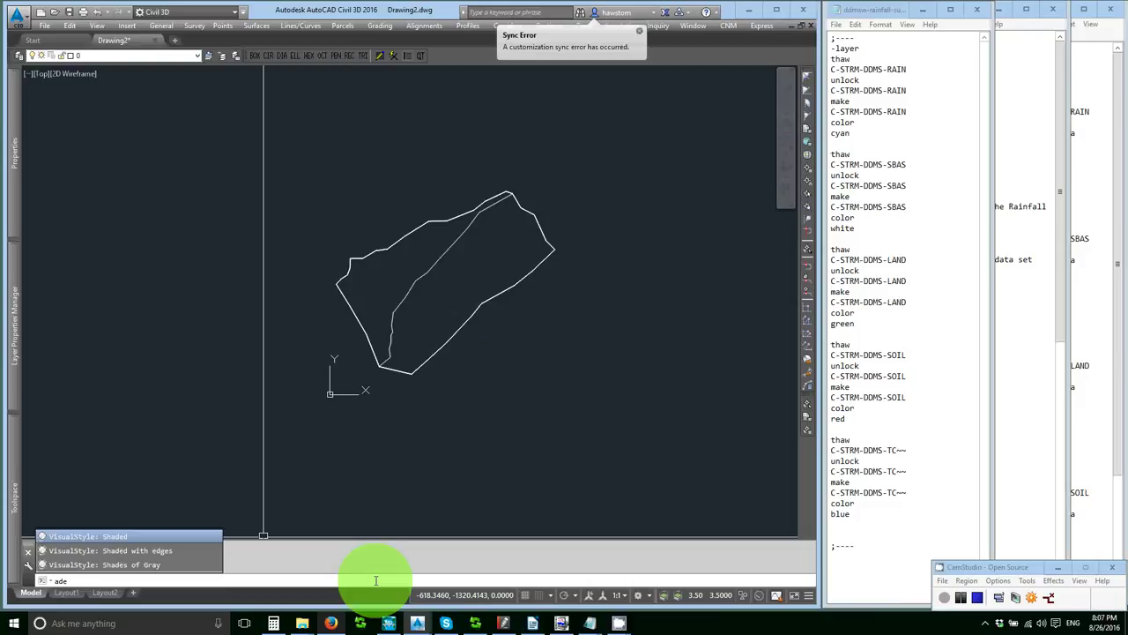
text(setcrdsys)
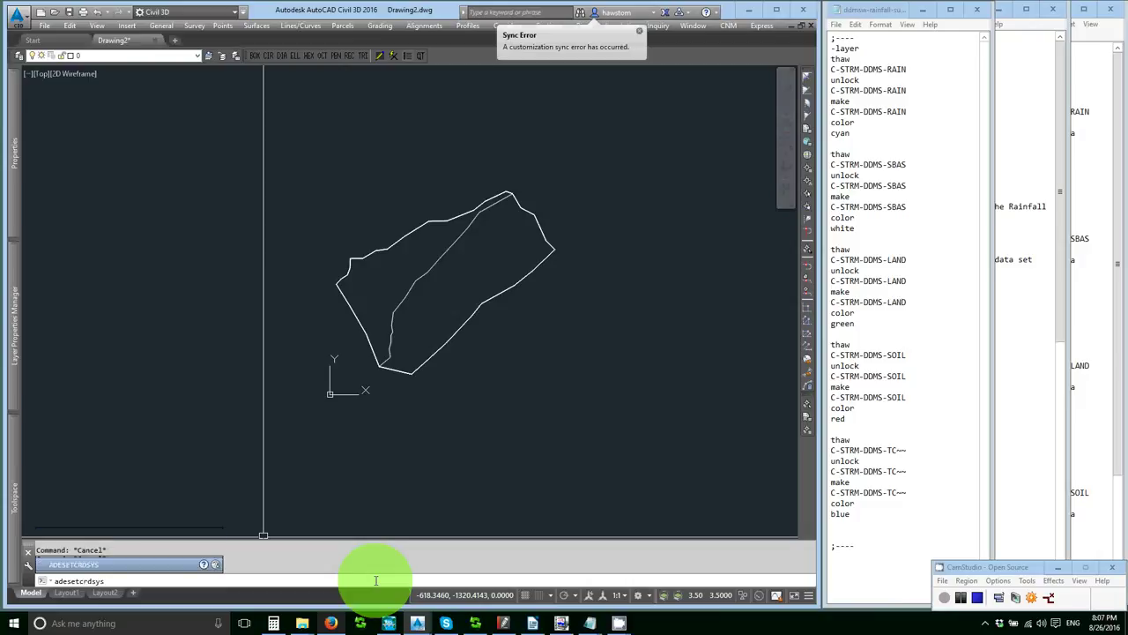
key(Return)
click(571, 222)
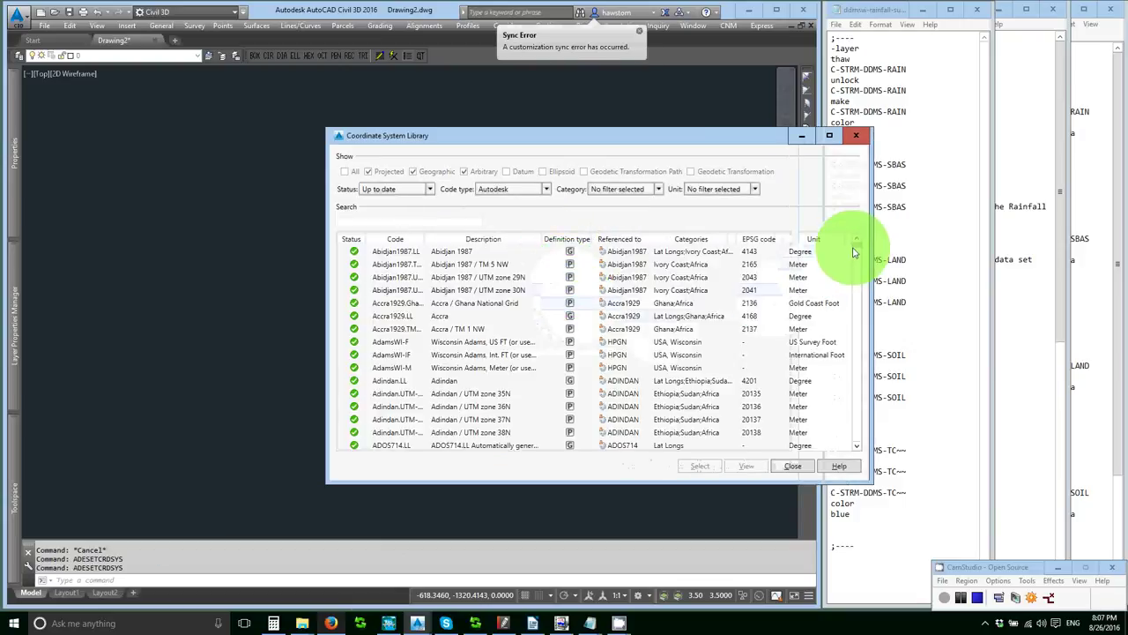
text(arizona)
click(473, 280)
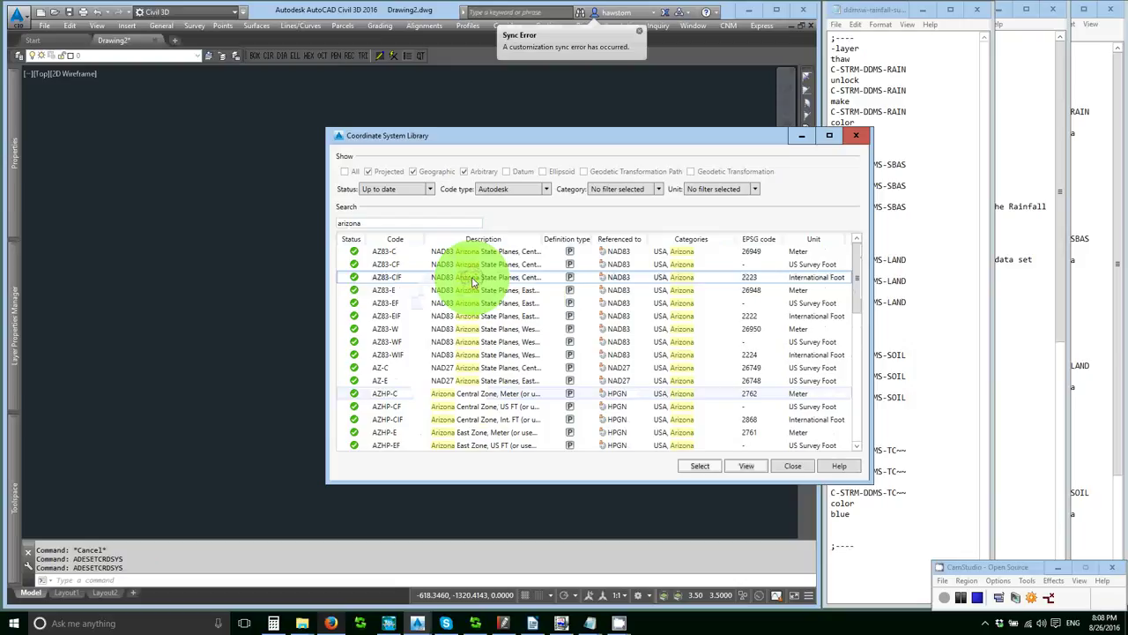
click(699, 466)
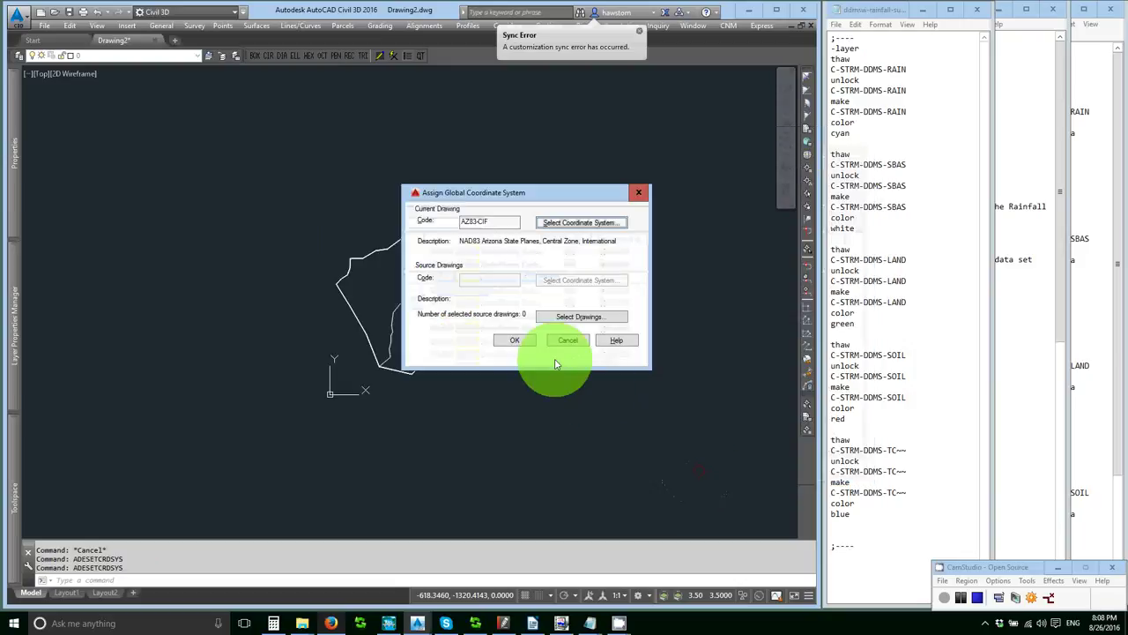
click(514, 340)
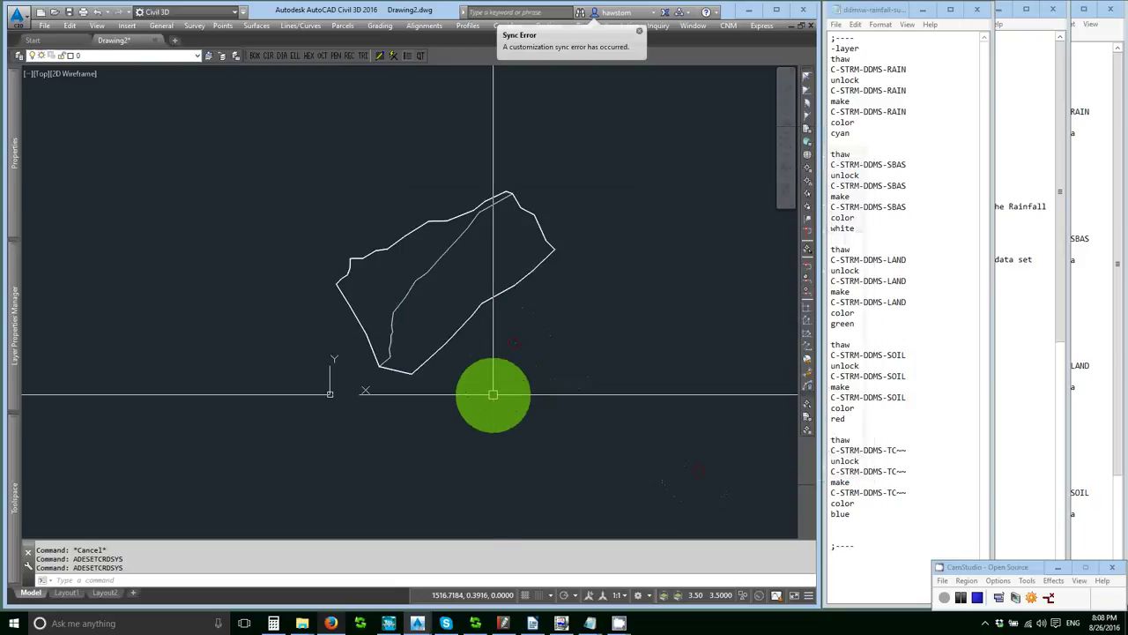
Step: Turn on the Hybrid online map with GEOMAP
text(ge)
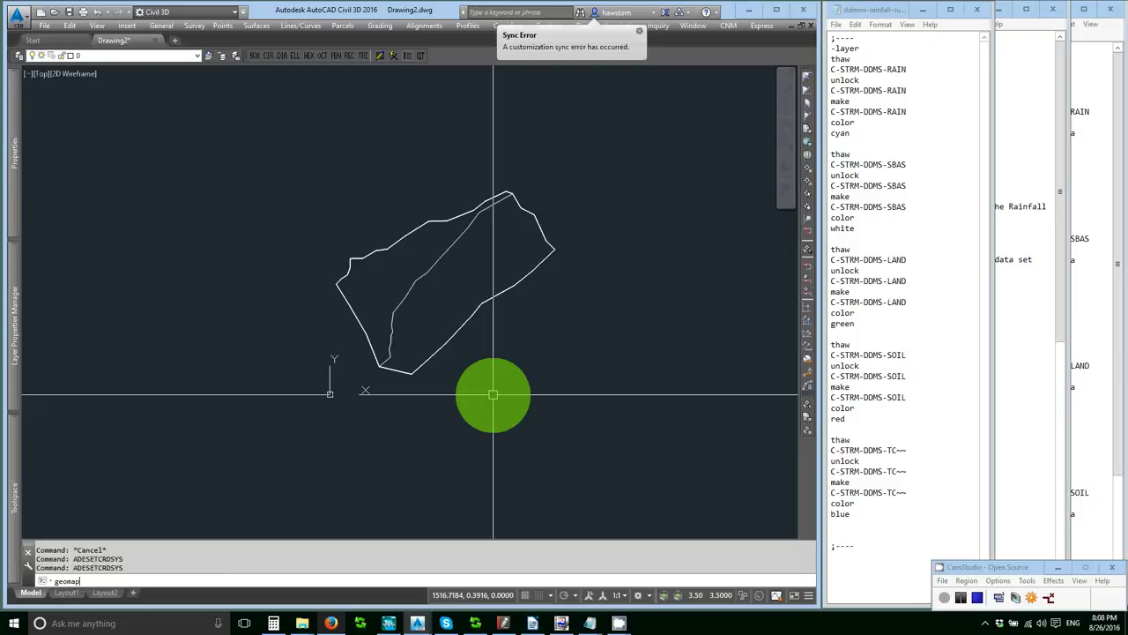
text(omap)
key(Return)
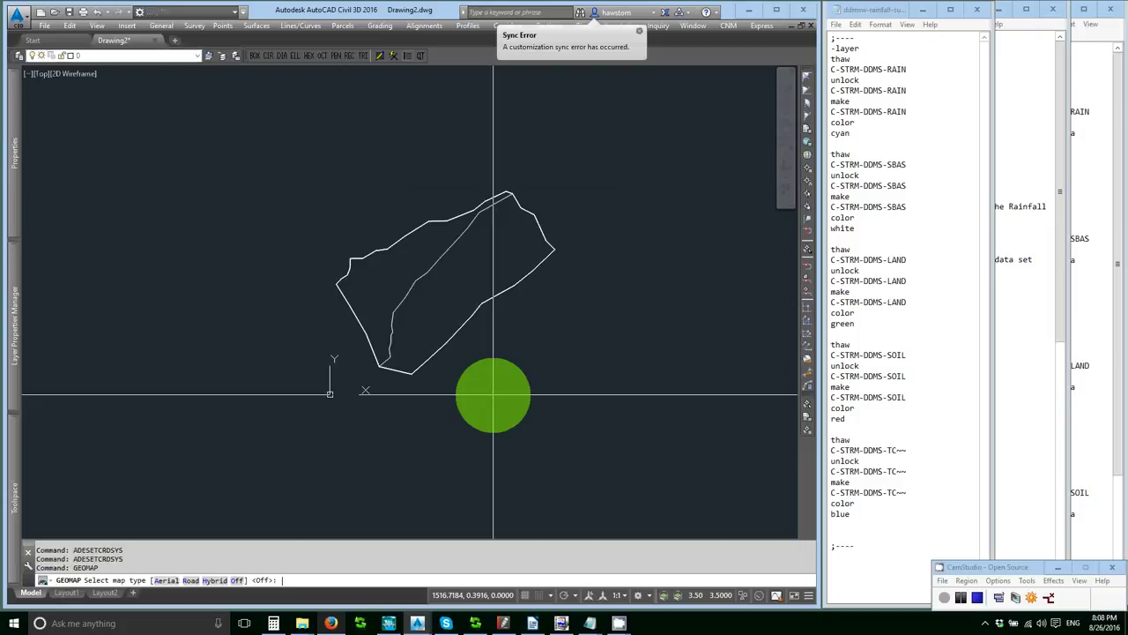
key(Return)
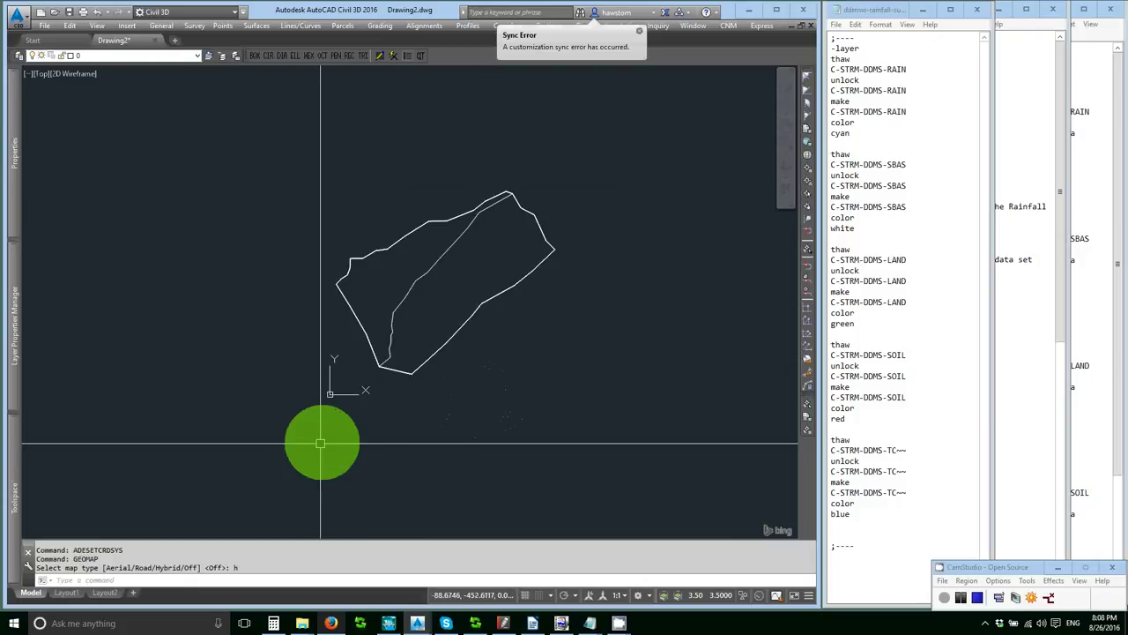
Step: Move all the basin linework from near the origin onto the map in the mountains east of Phoenix
scroll(320, 449, down, 6)
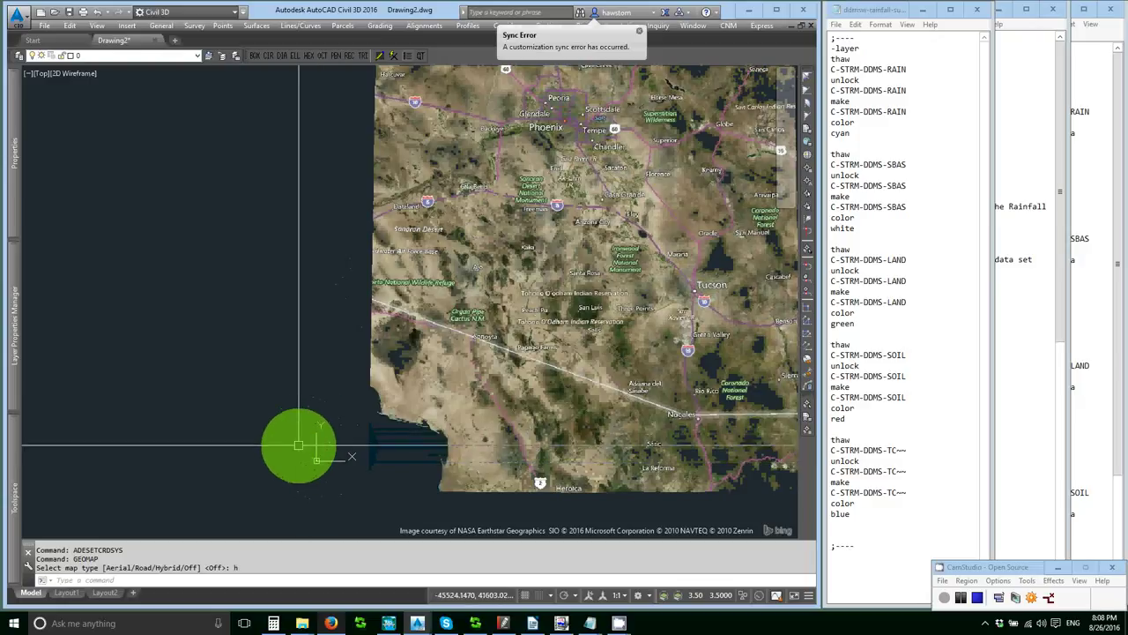
text(m)
key(Return)
click(293, 436)
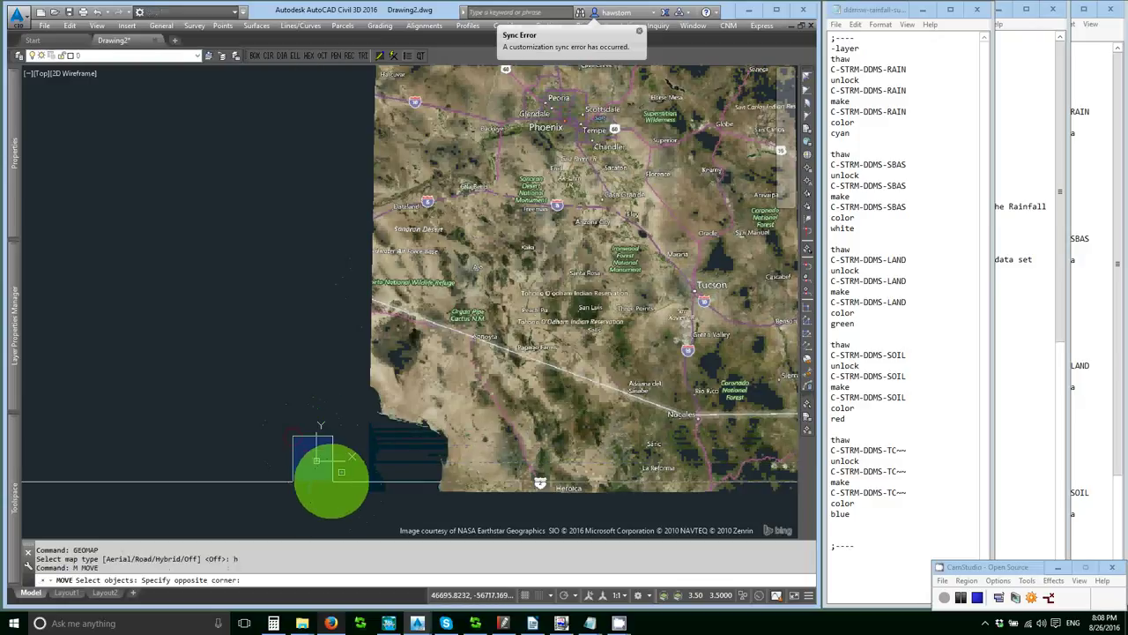
click(333, 482)
key(Return)
click(329, 481)
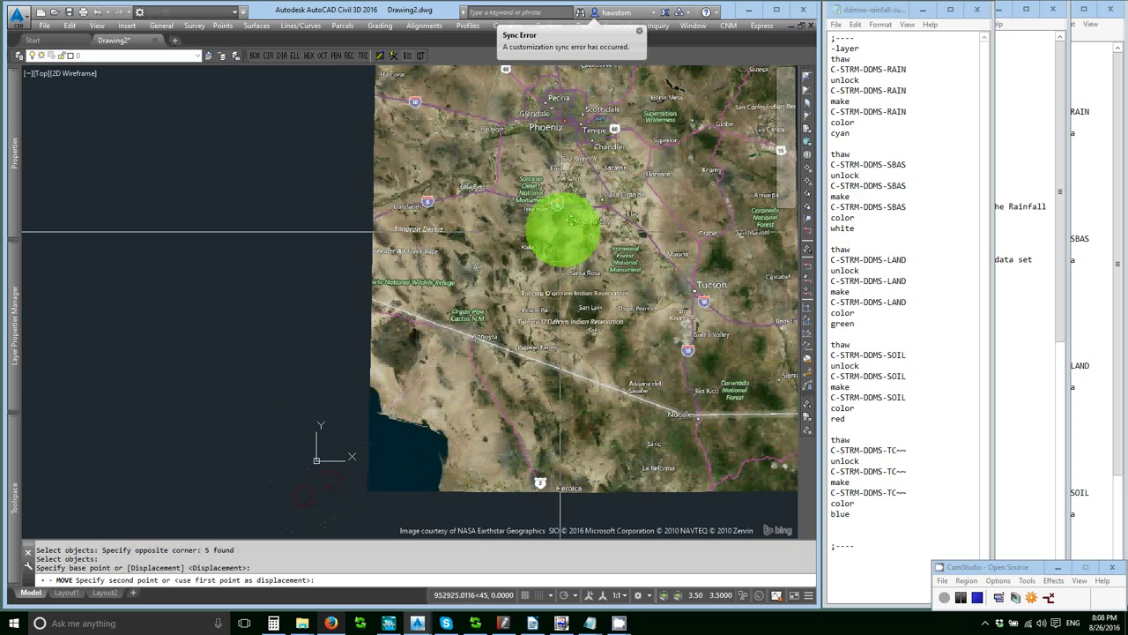
scroll(590, 140, up, 4)
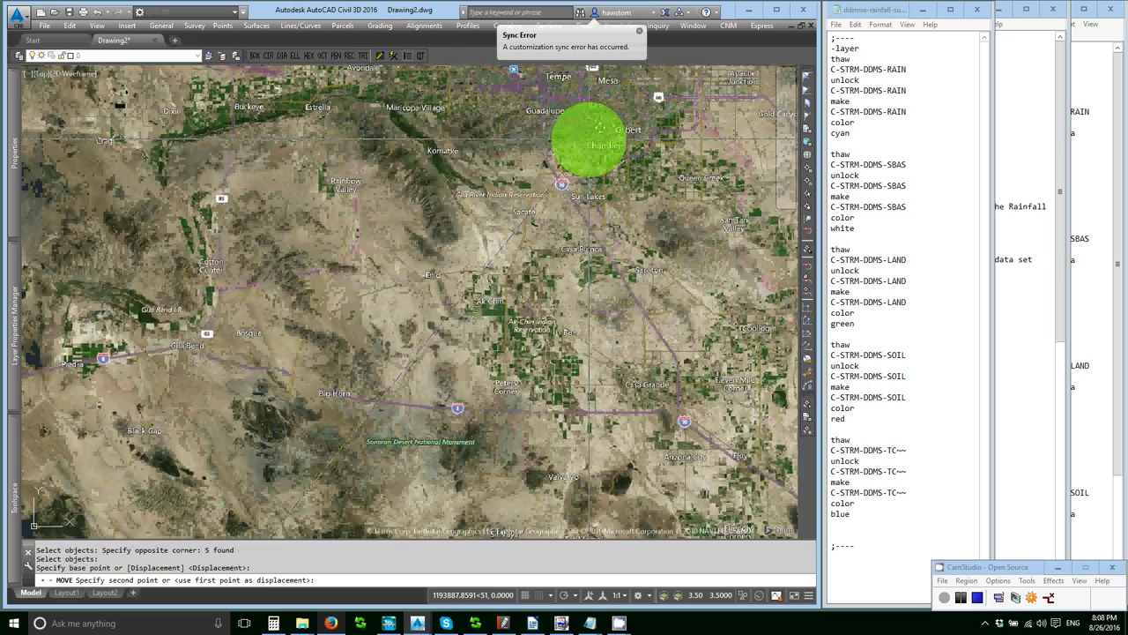
middle_drag(587, 139, 494, 285)
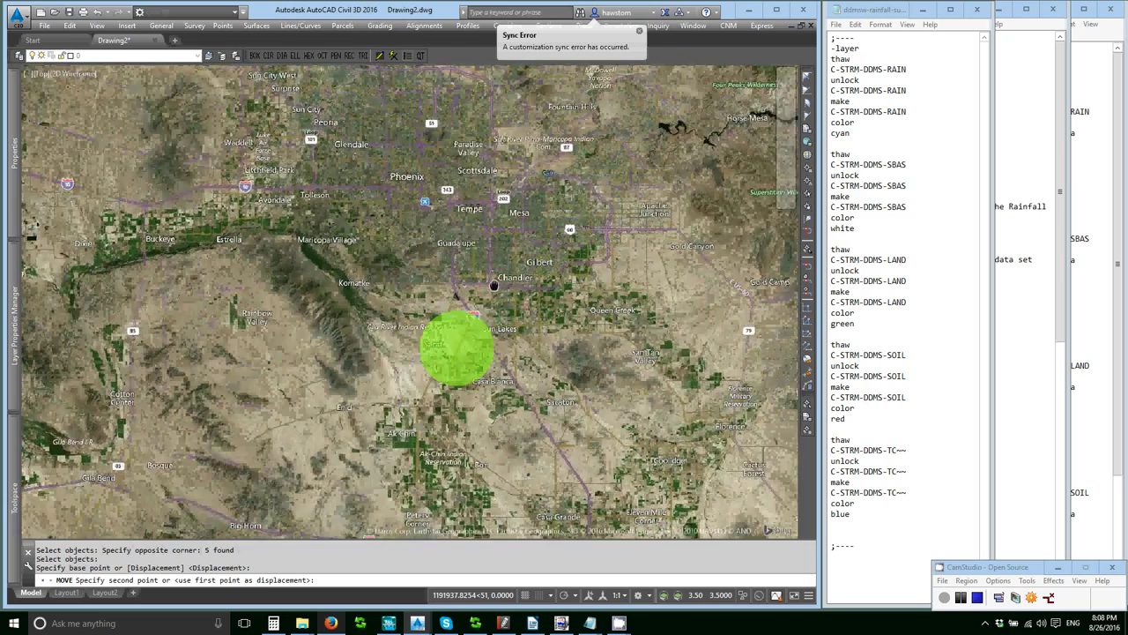
click(681, 199)
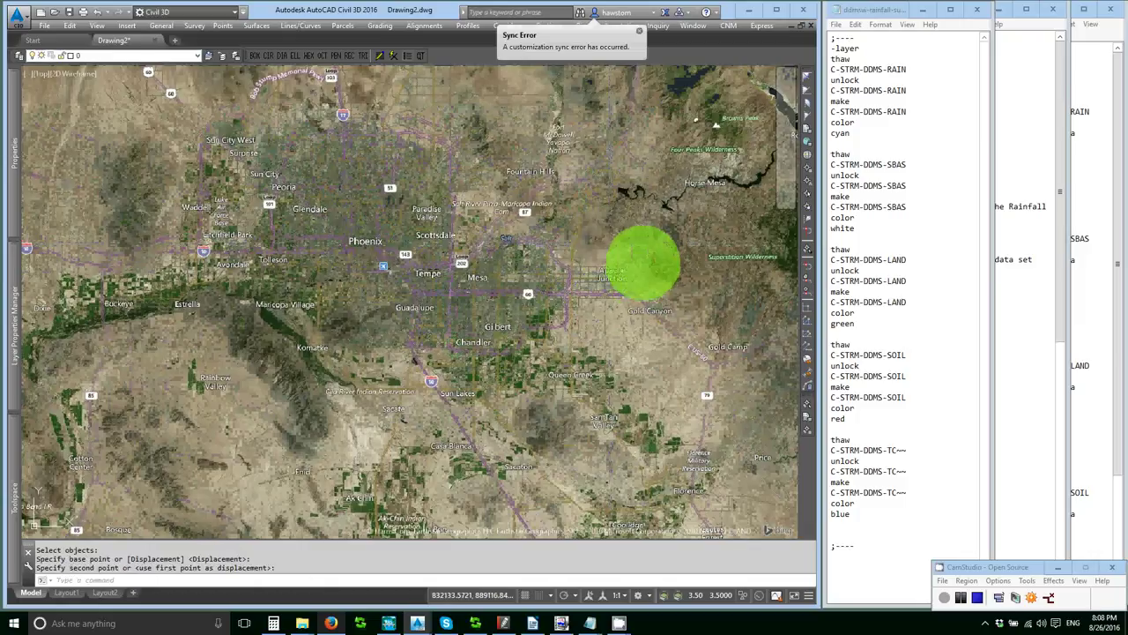
Step: Turn off the online map behind the moved basin with GEOMAP
scroll(644, 262, up, 3)
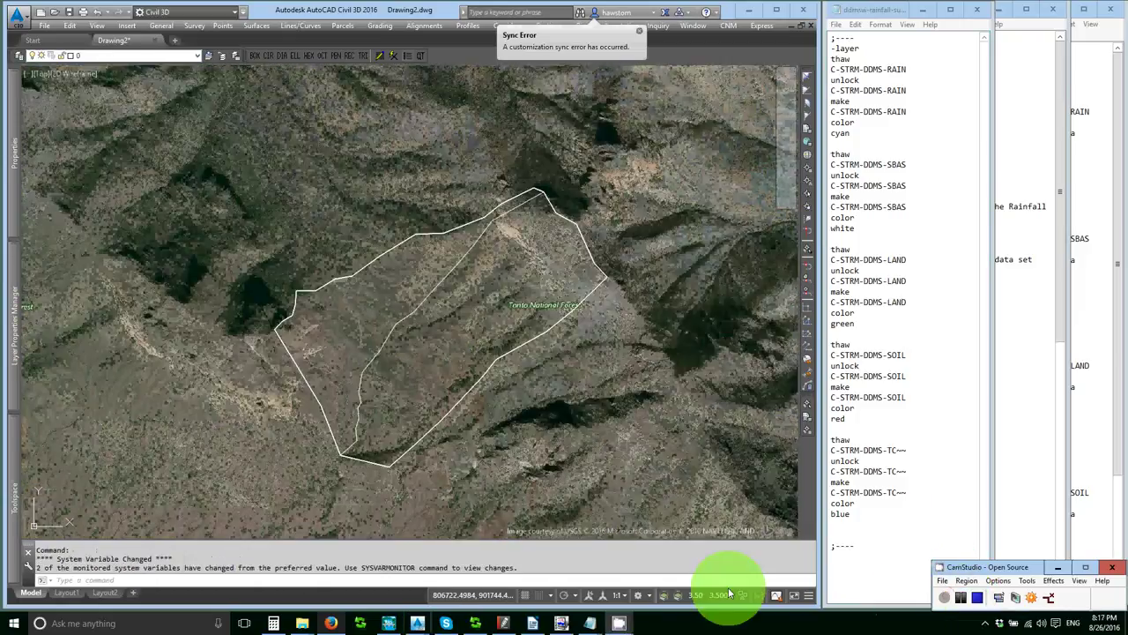
click(723, 579)
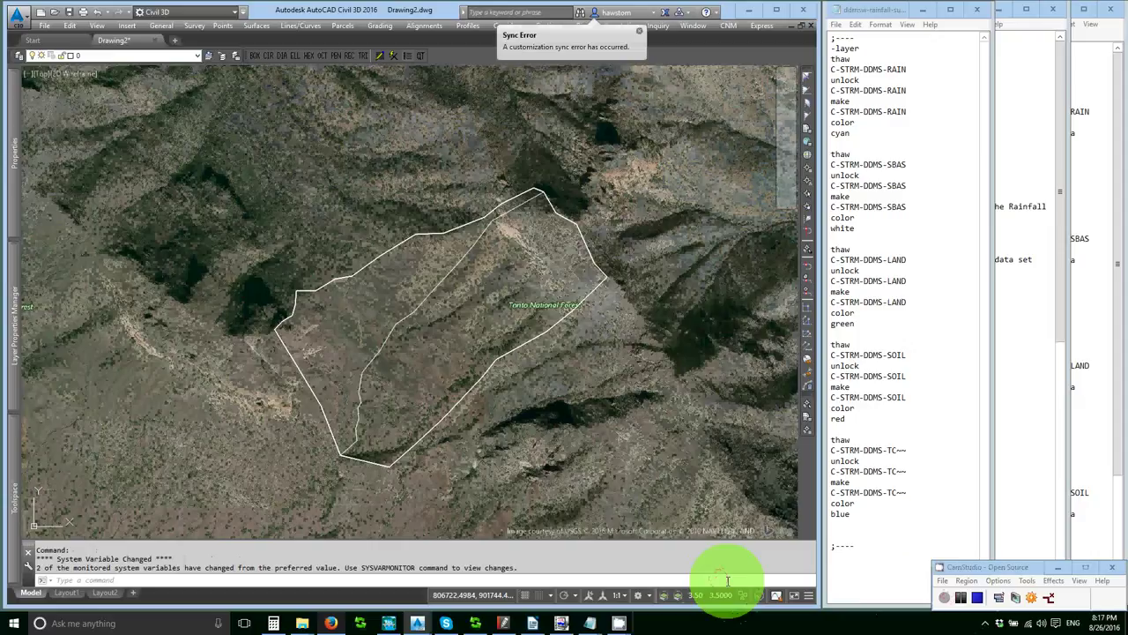
text(g)
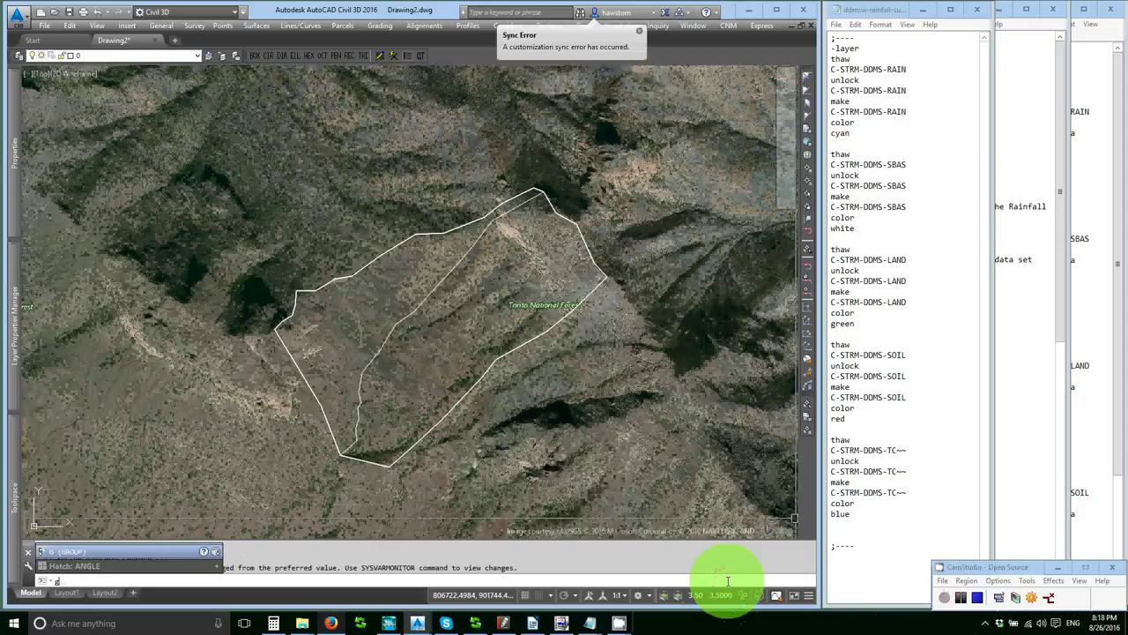
text(eomp)
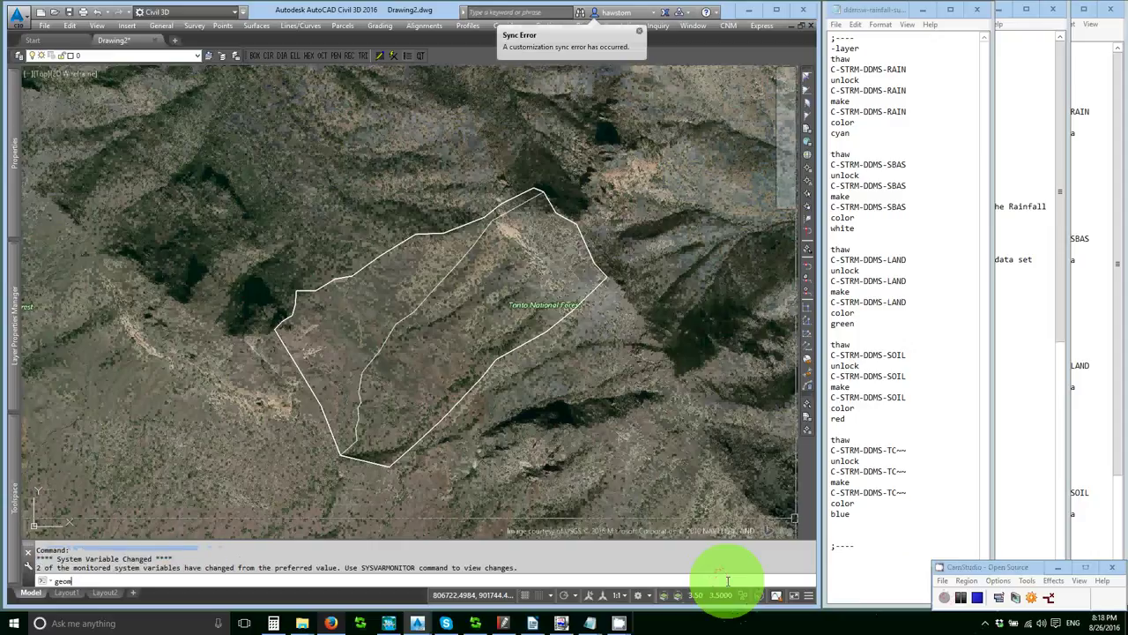
key(Return)
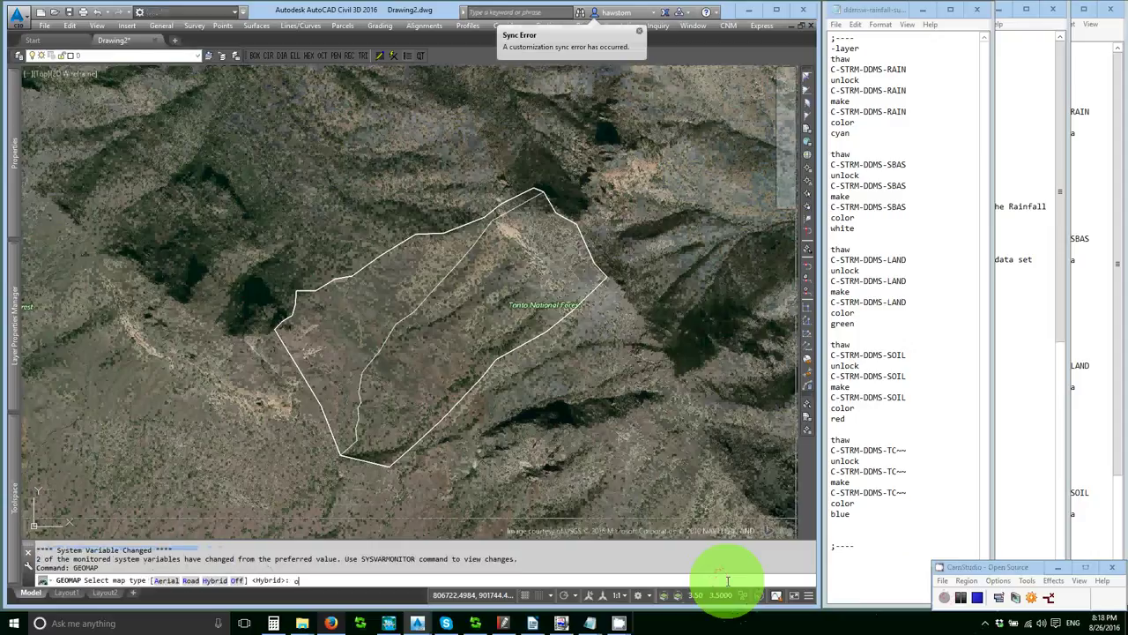
key(Return)
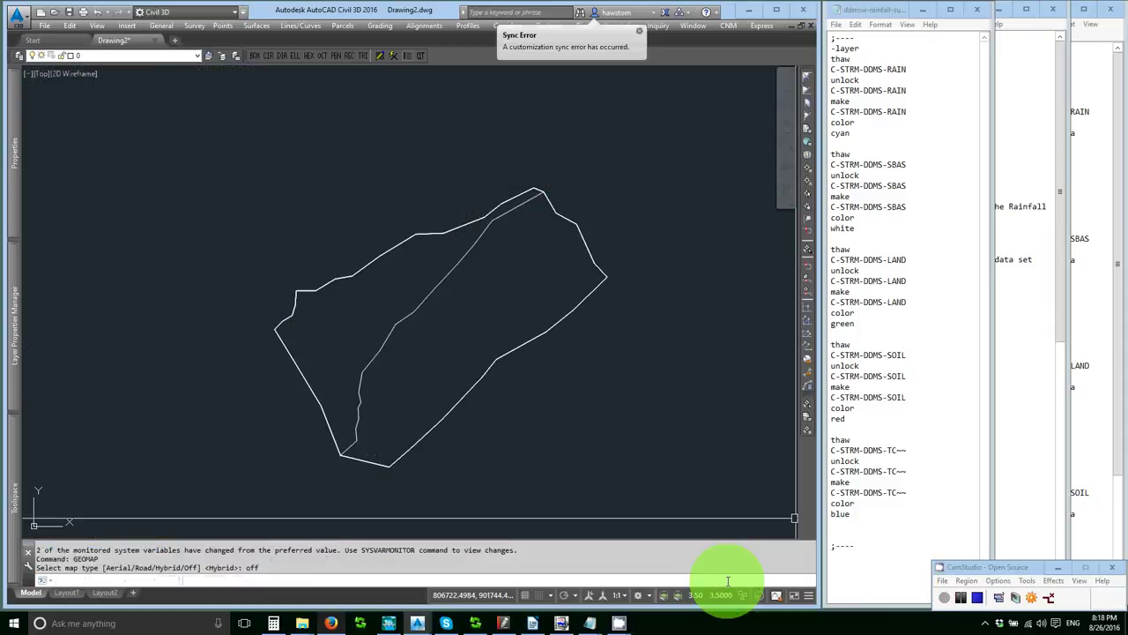
click(877, 12)
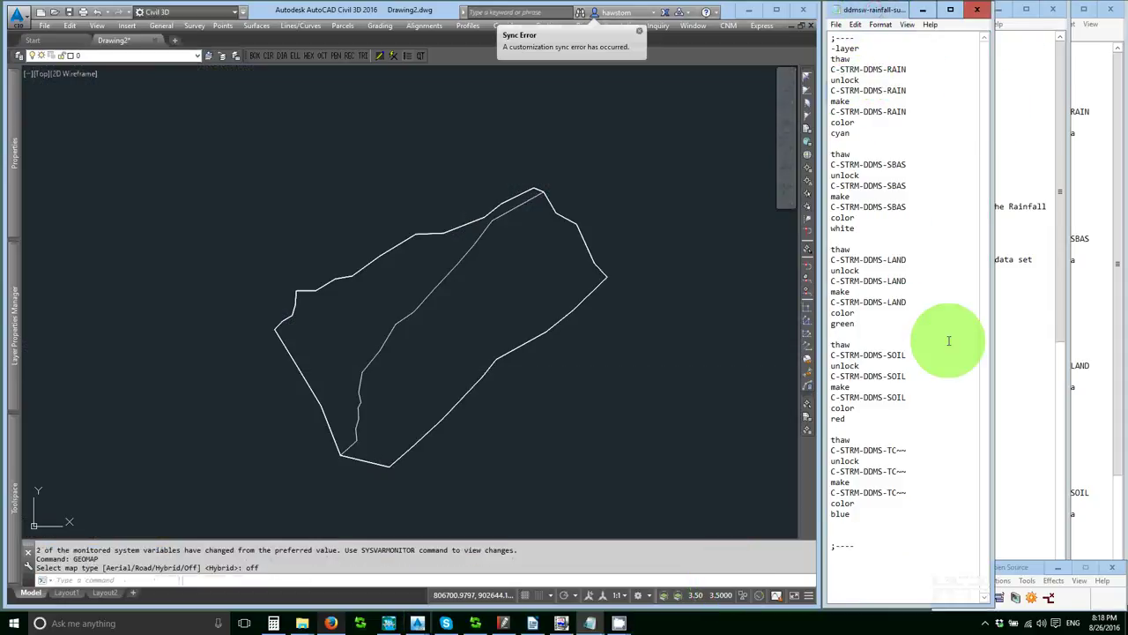
click(1012, 574)
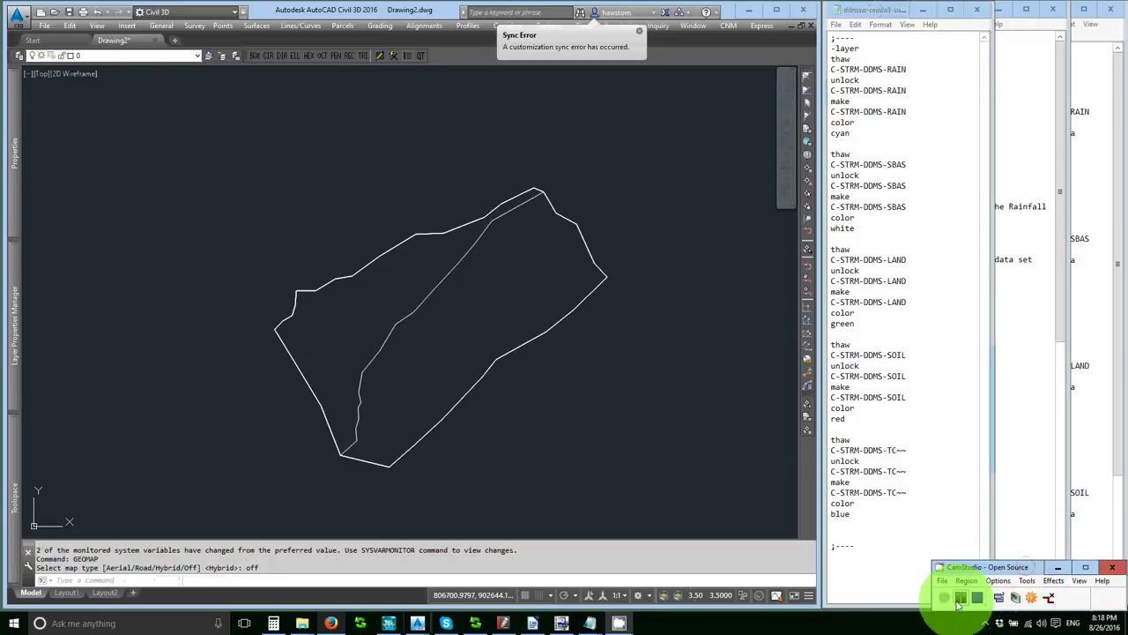
click(959, 603)
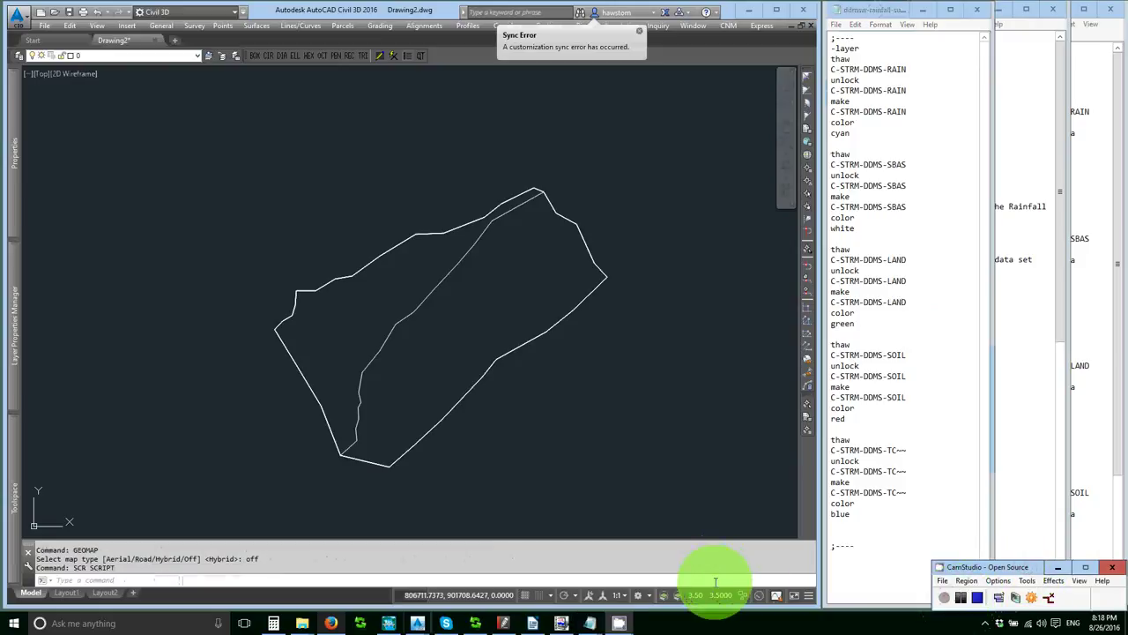
Step: Run the script ddmsw-rainfall-subbasin-layers.scr from the DDMSW folder on the Desktop to create the DDMSW layers
click(716, 581)
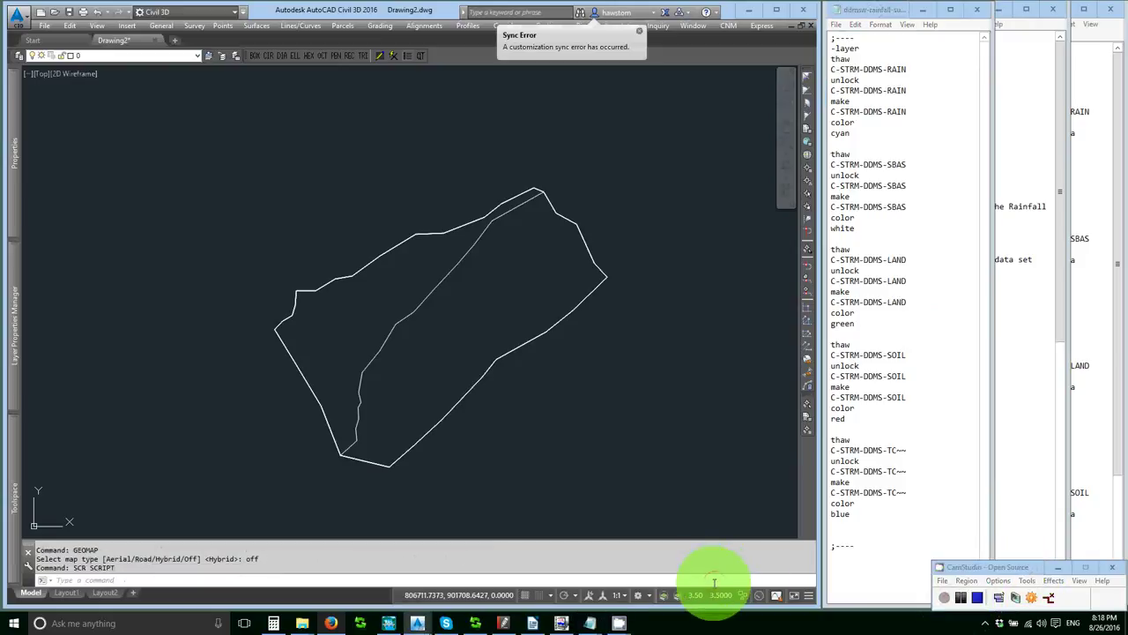
text(script)
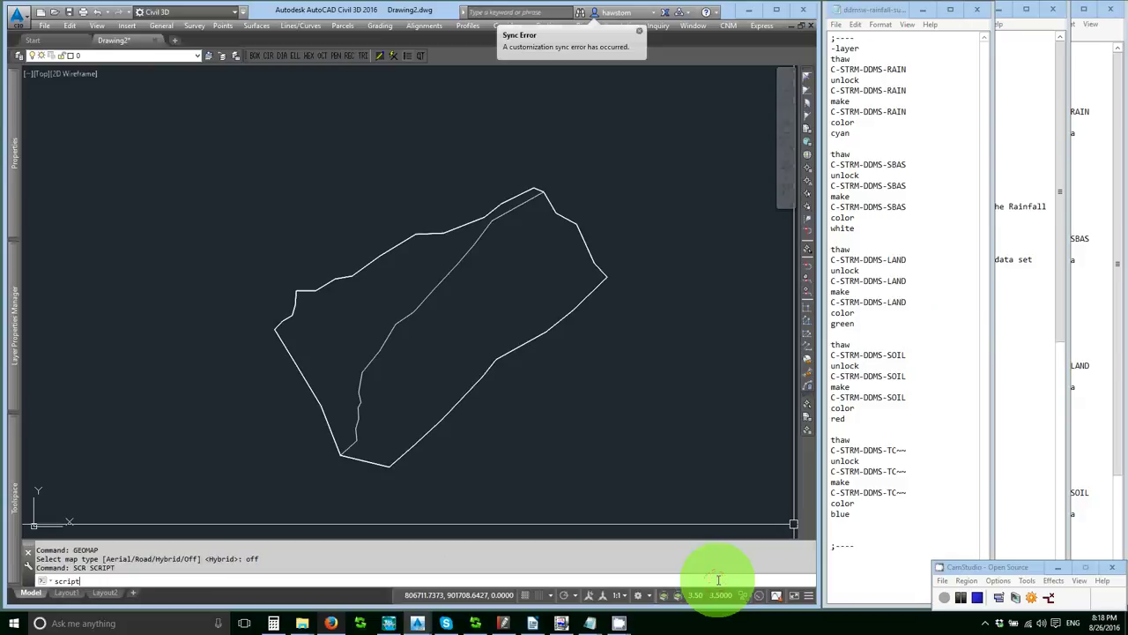
key(Return)
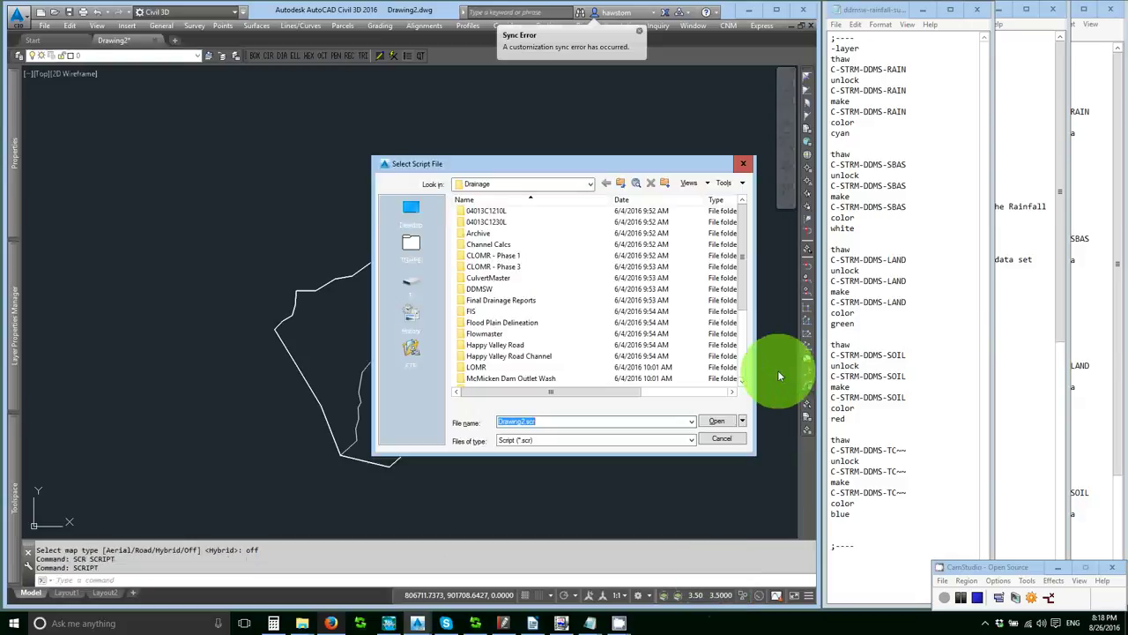
click(412, 212)
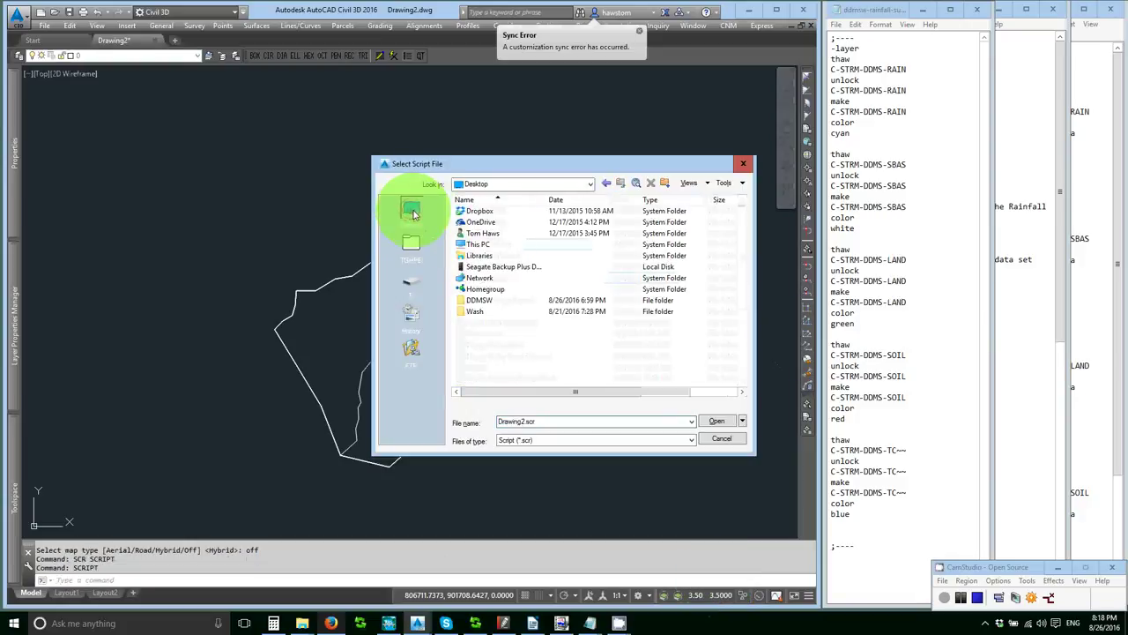
click(476, 300)
double_click(474, 302)
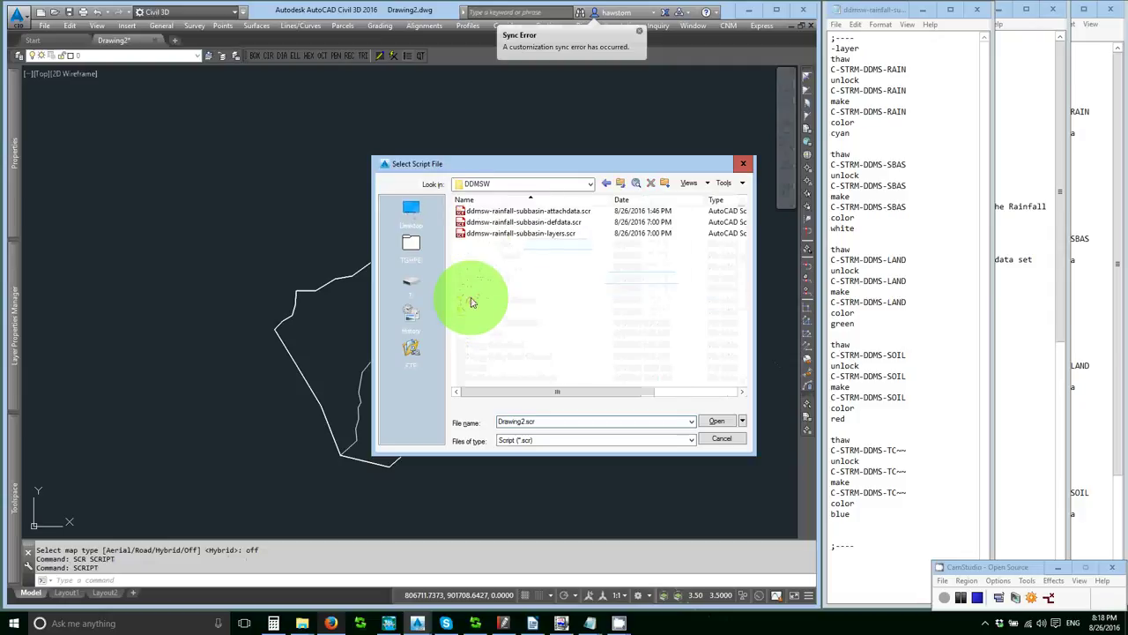
double_click(476, 233)
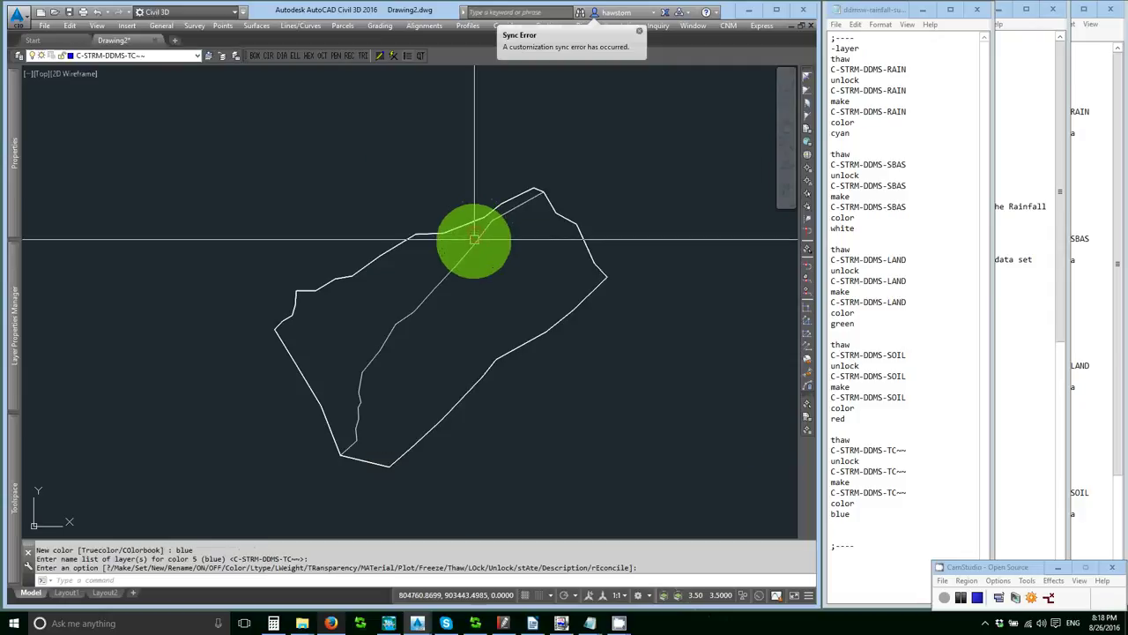
mouse_move(12, 350)
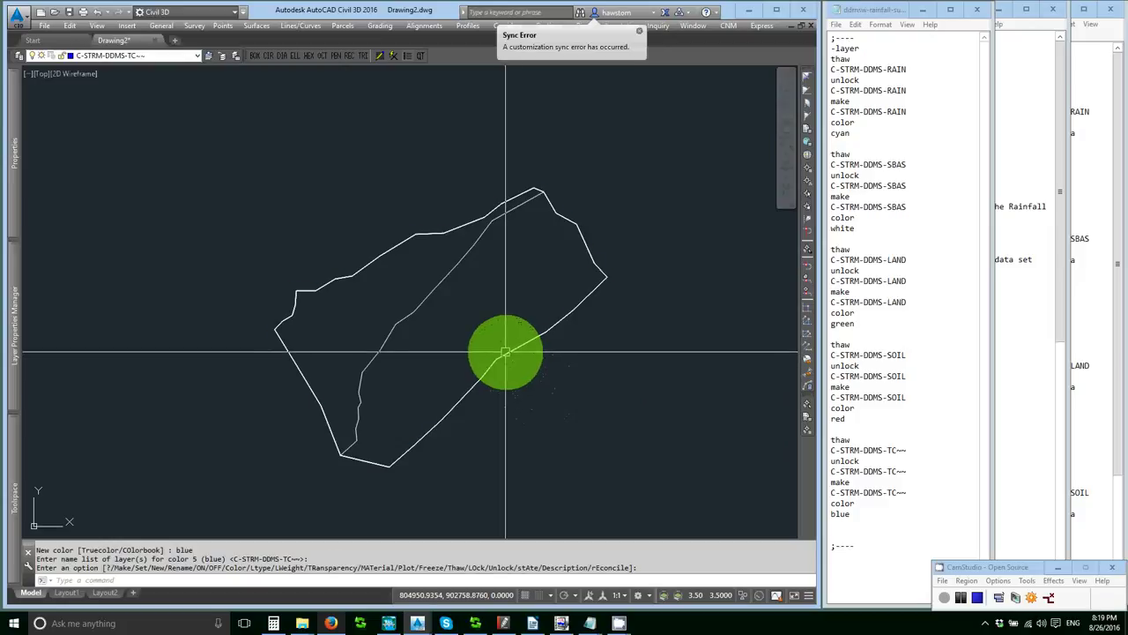
Step: End the layer command left running by the script and clear any selection in the drawing
key(Return)
click(500, 352)
key(Escape)
key(Escape)
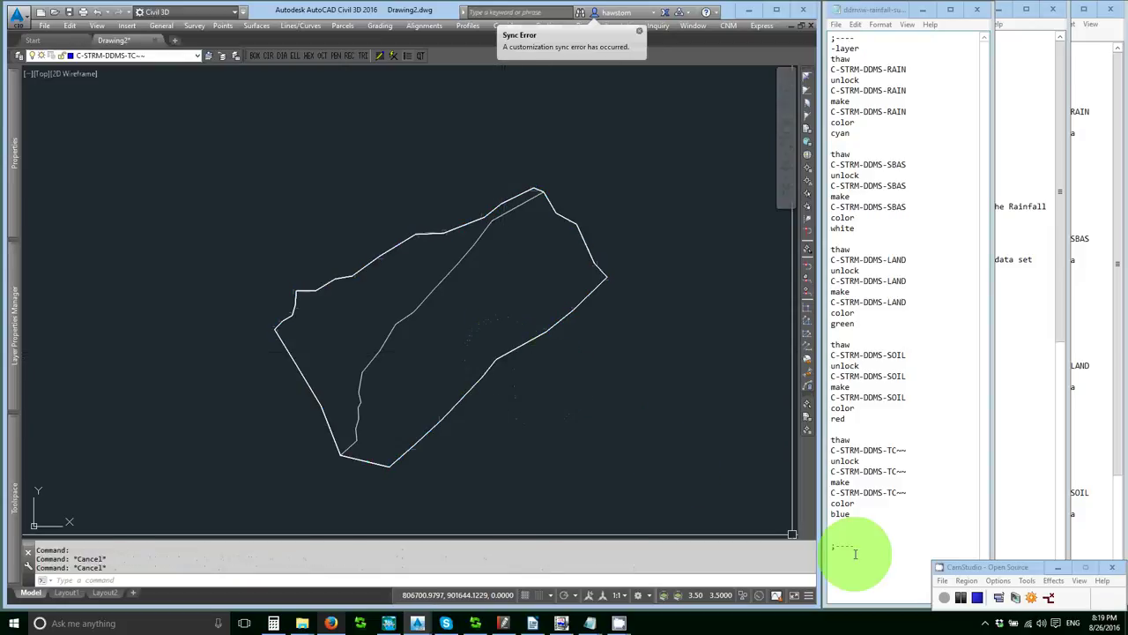
click(965, 598)
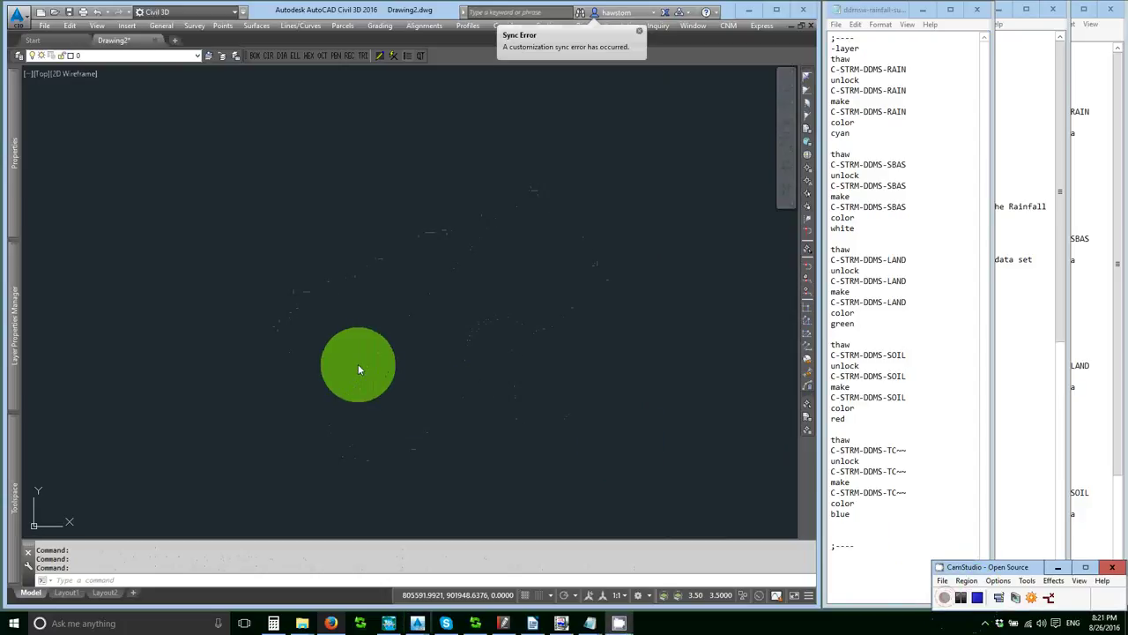
Step: Turn the C-STRM-DDMS LAND, RAIN, SBAS, SOIL and TC~~ layers on and off one at a time to inspect each layer's linework
mouse_move(13, 328)
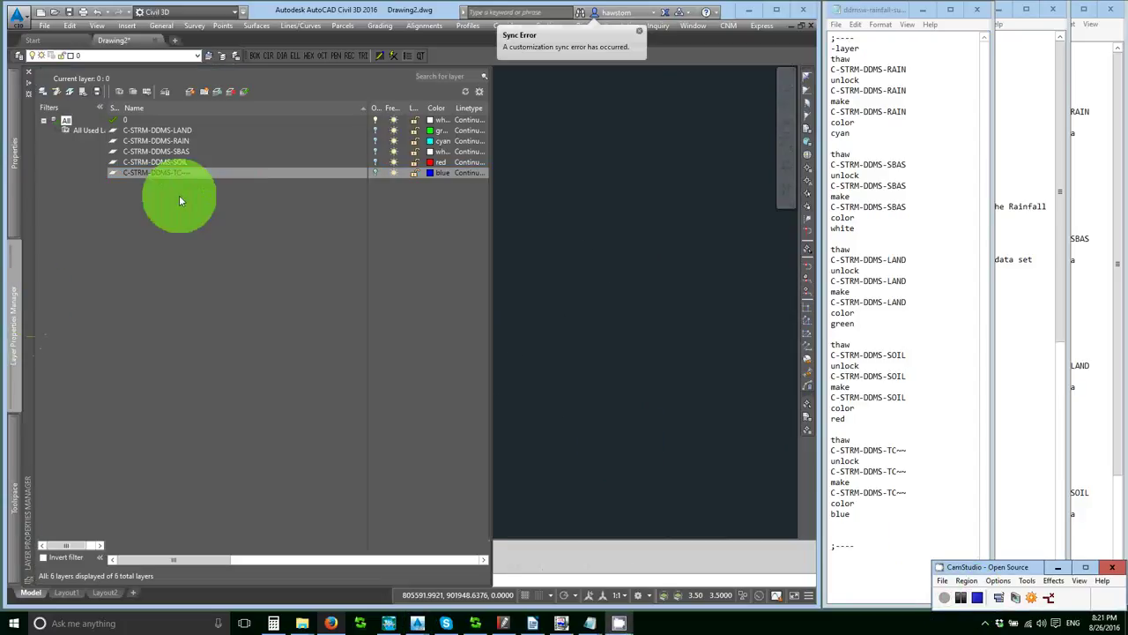
click(376, 131)
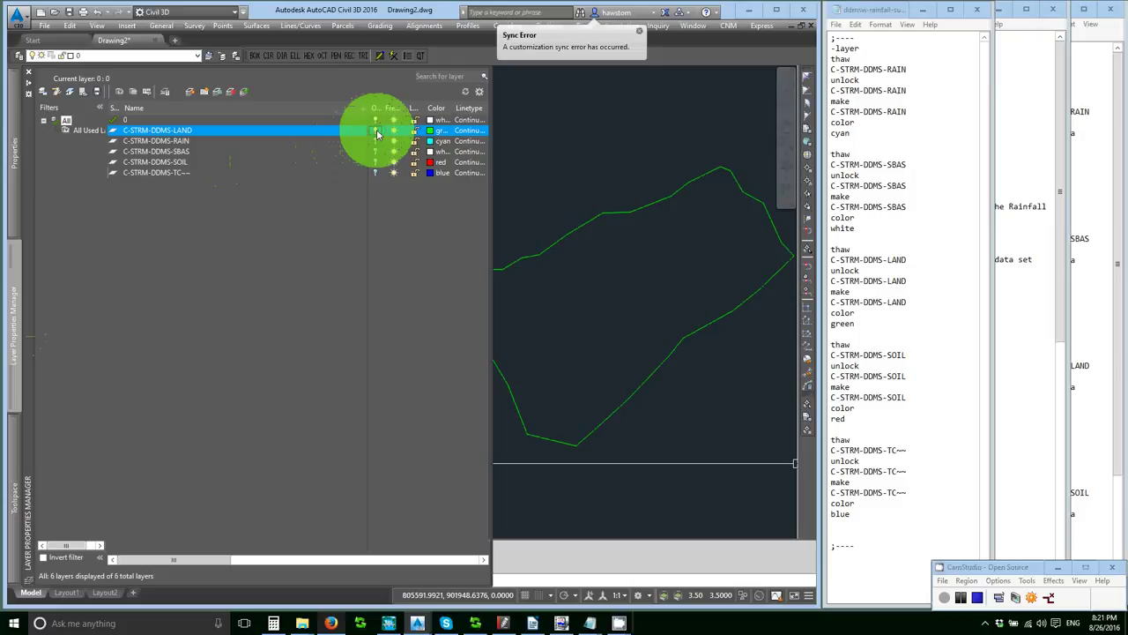
click(376, 132)
click(377, 142)
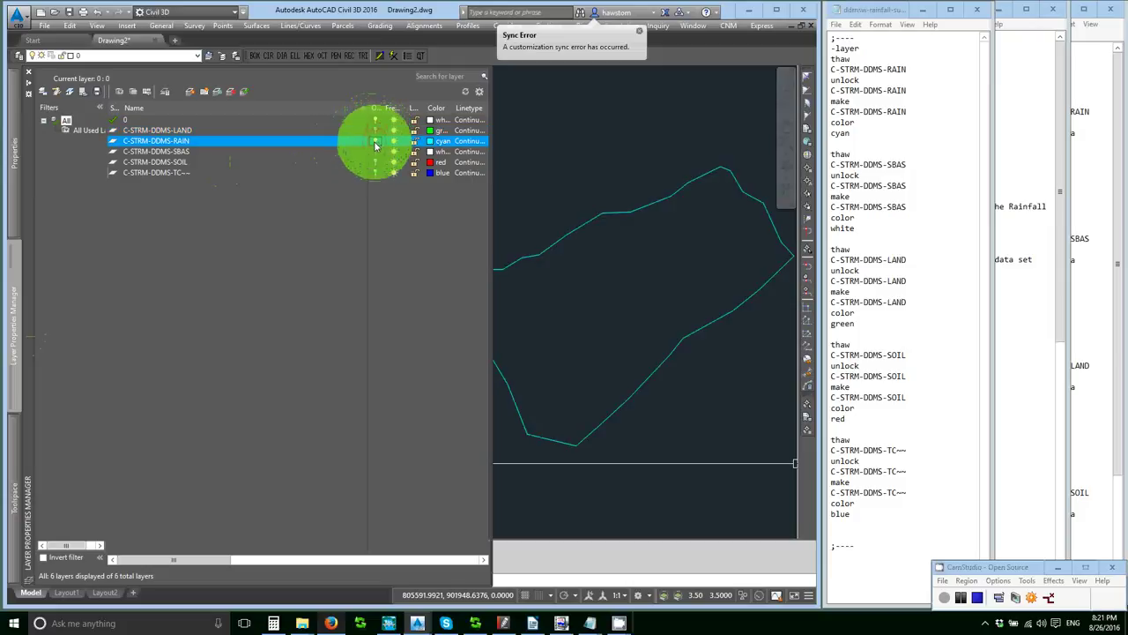
click(376, 142)
click(375, 152)
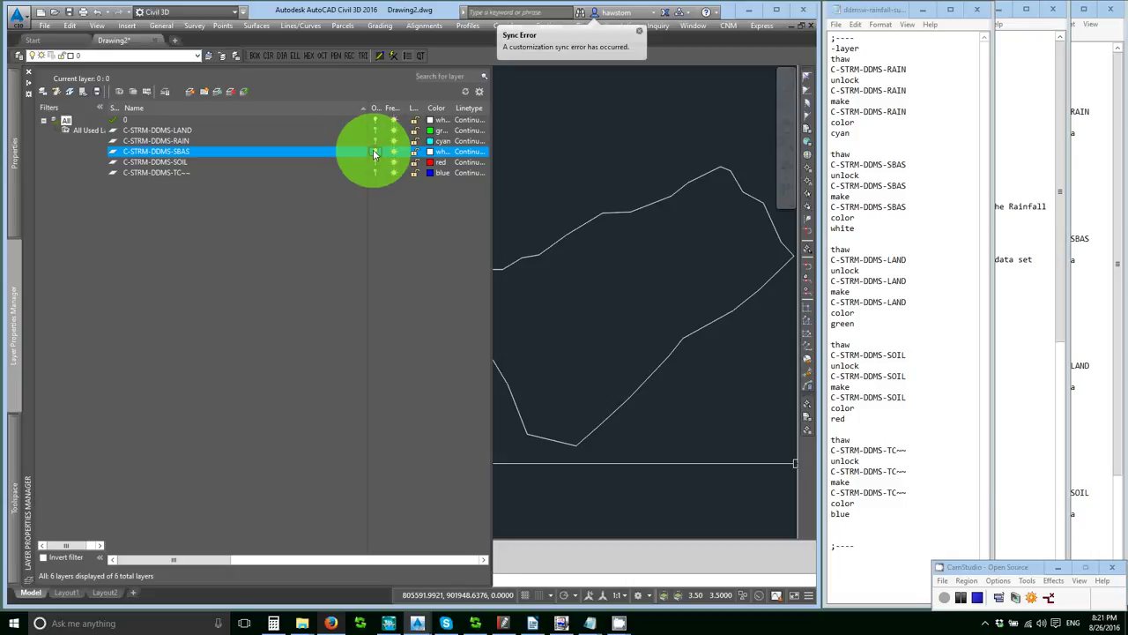
click(374, 152)
click(377, 163)
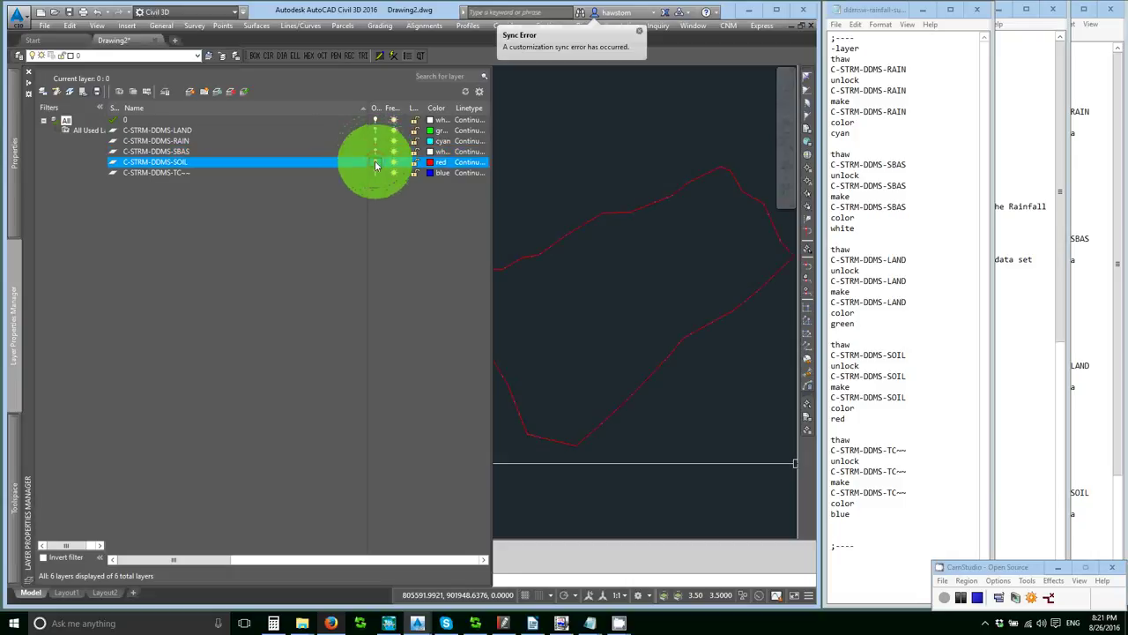
click(376, 164)
click(377, 173)
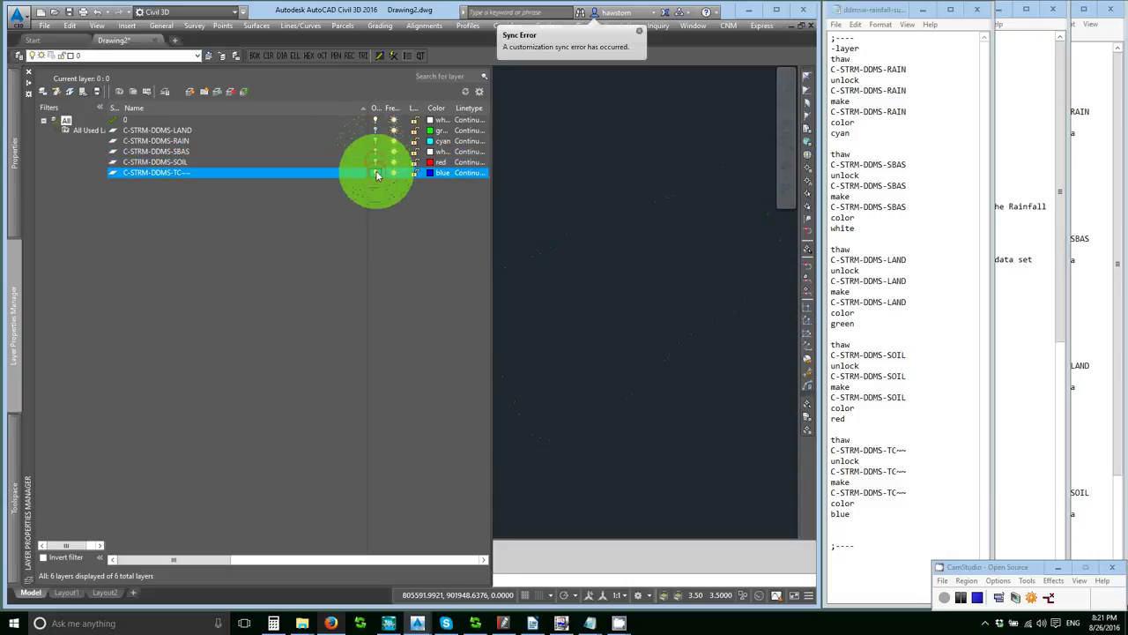
click(376, 173)
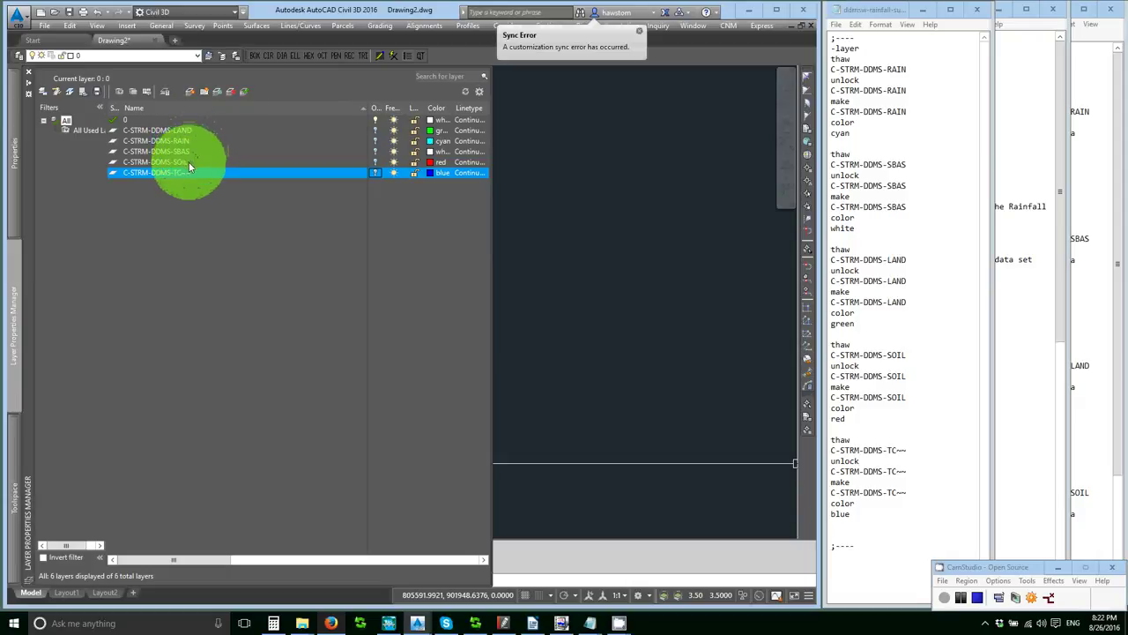
Step: Switch to Firefox and view the Flood Control District contact on the Maricopa County GIS data sales page
click(331, 623)
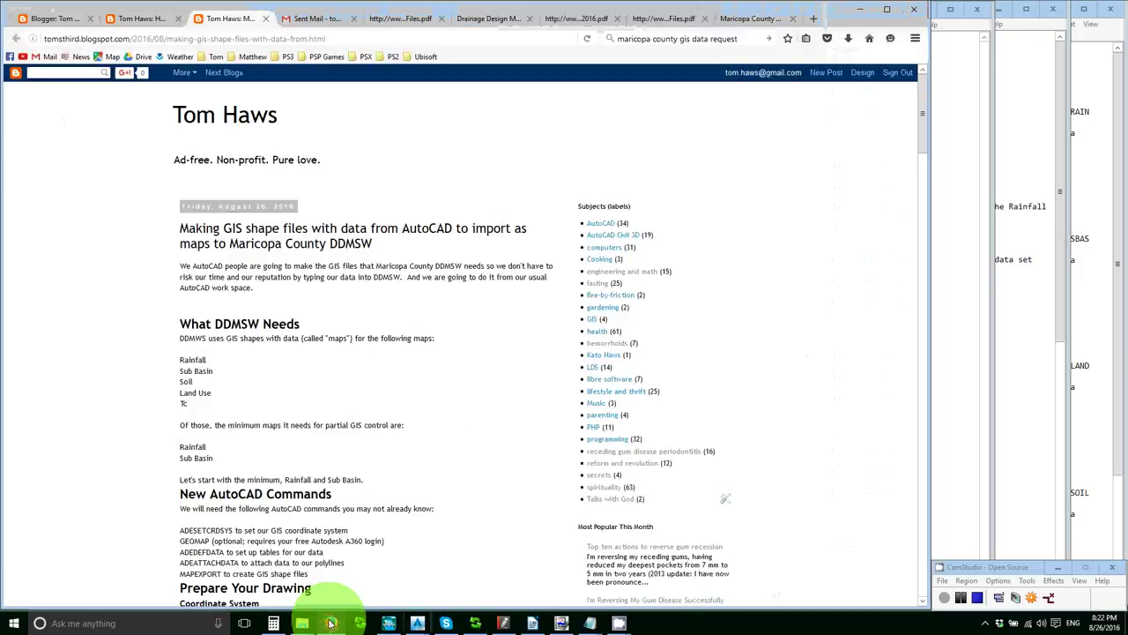
key(ctrl+9)
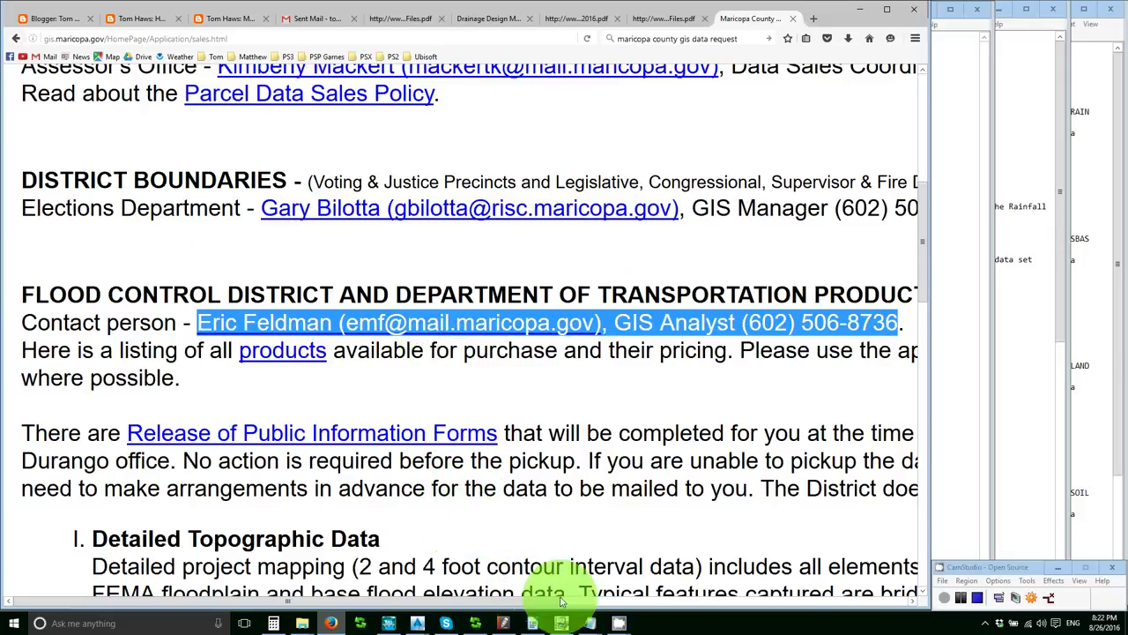
mouse_move(591, 626)
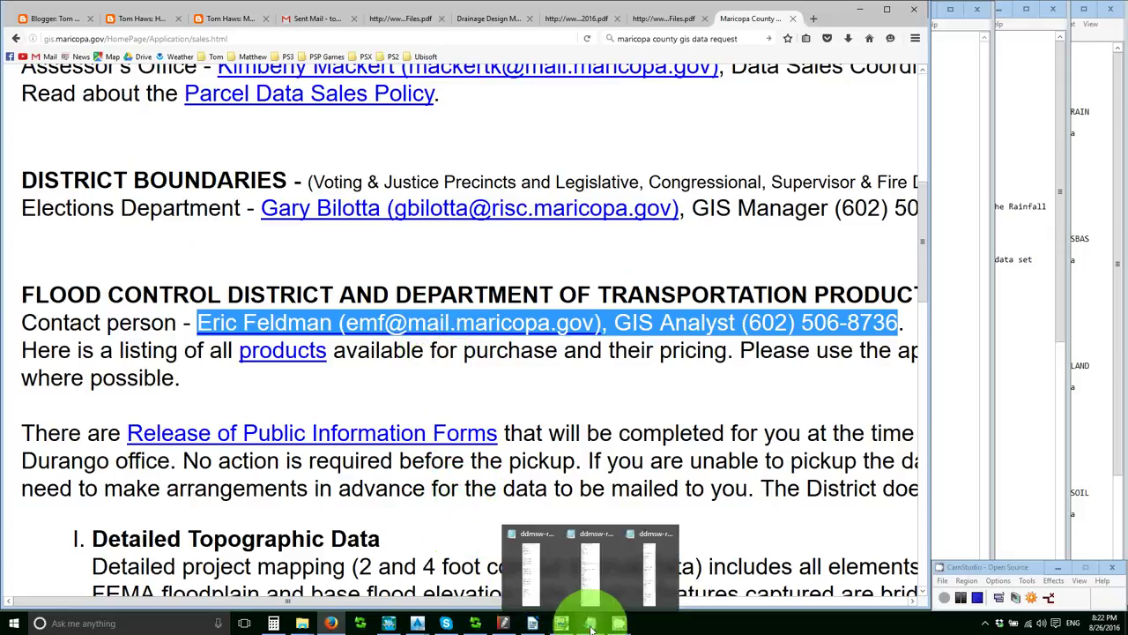
Step: Switch back to Drawing2 in Civil 3D and turn on the C-STRM-DDMS-RAIN layer
mouse_move(417, 624)
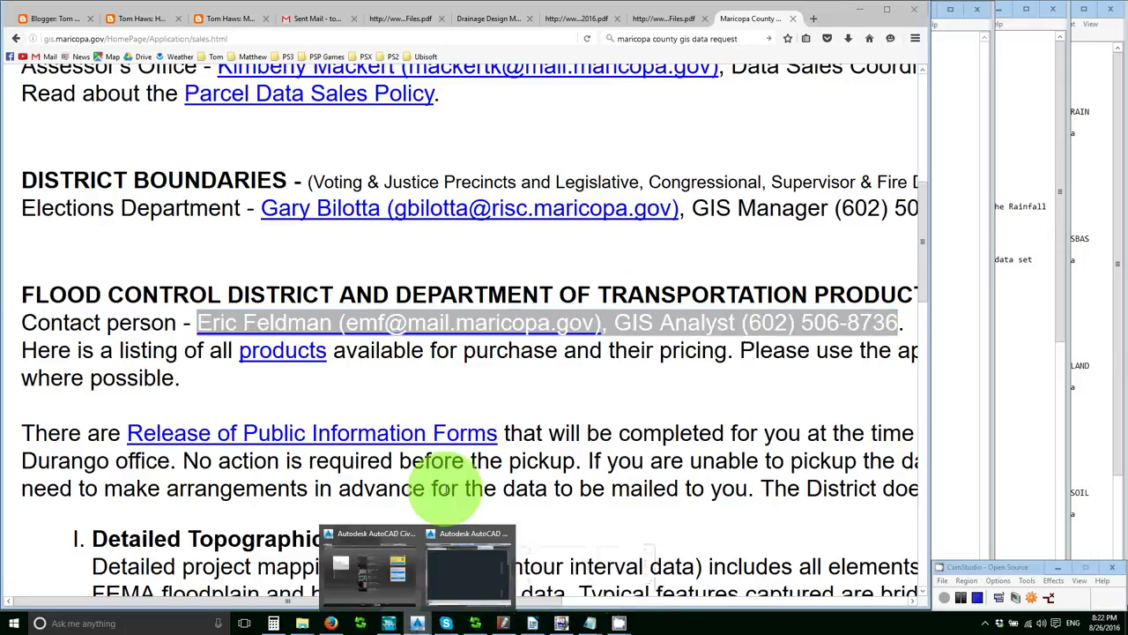
click(465, 564)
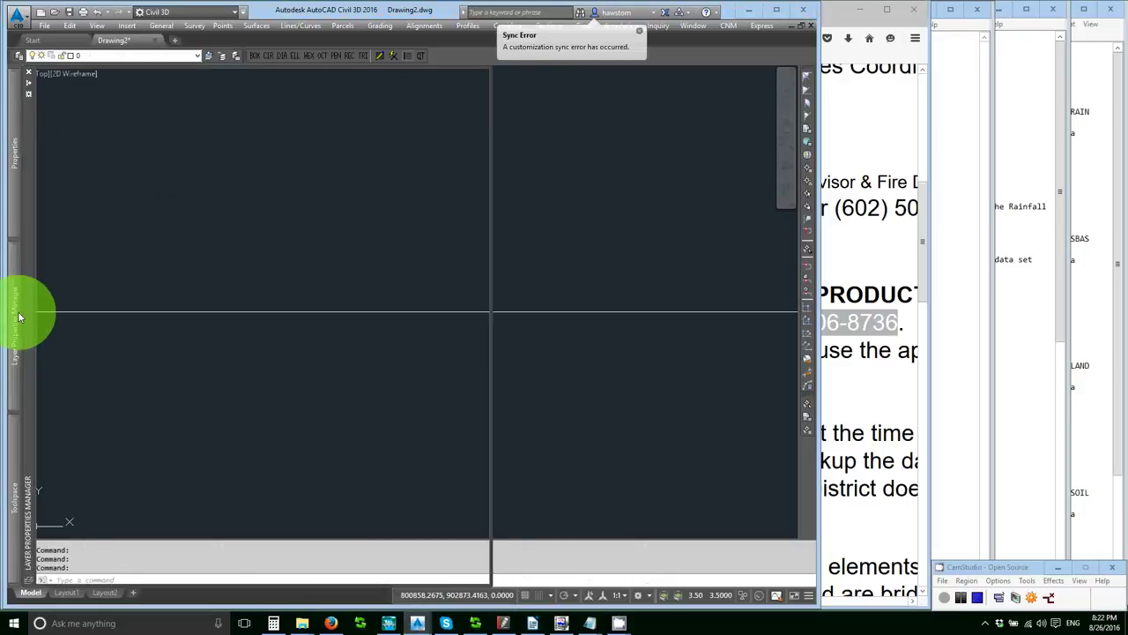
mouse_move(20, 315)
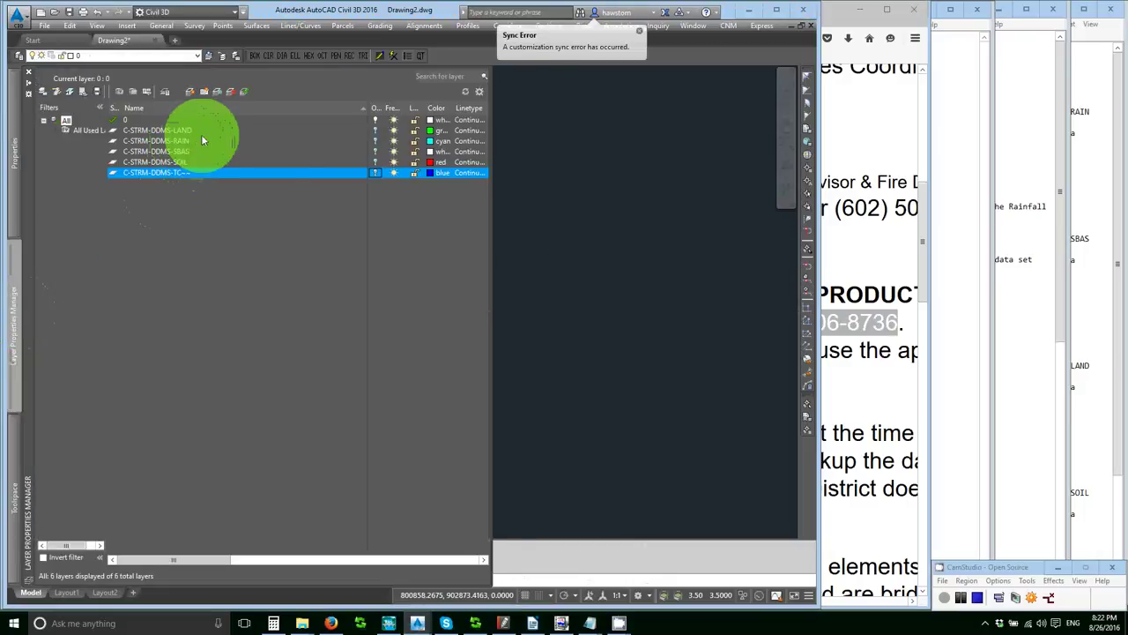
click(376, 140)
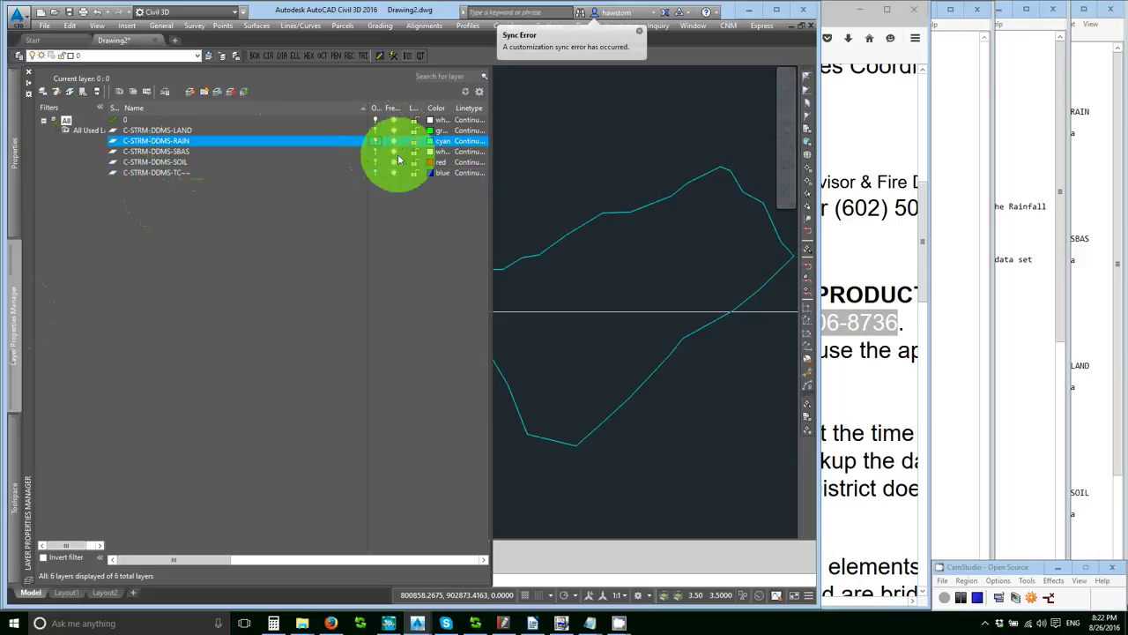
Step: Select the rainfall boundary polyline, examine its properties, and deselect it
click(525, 255)
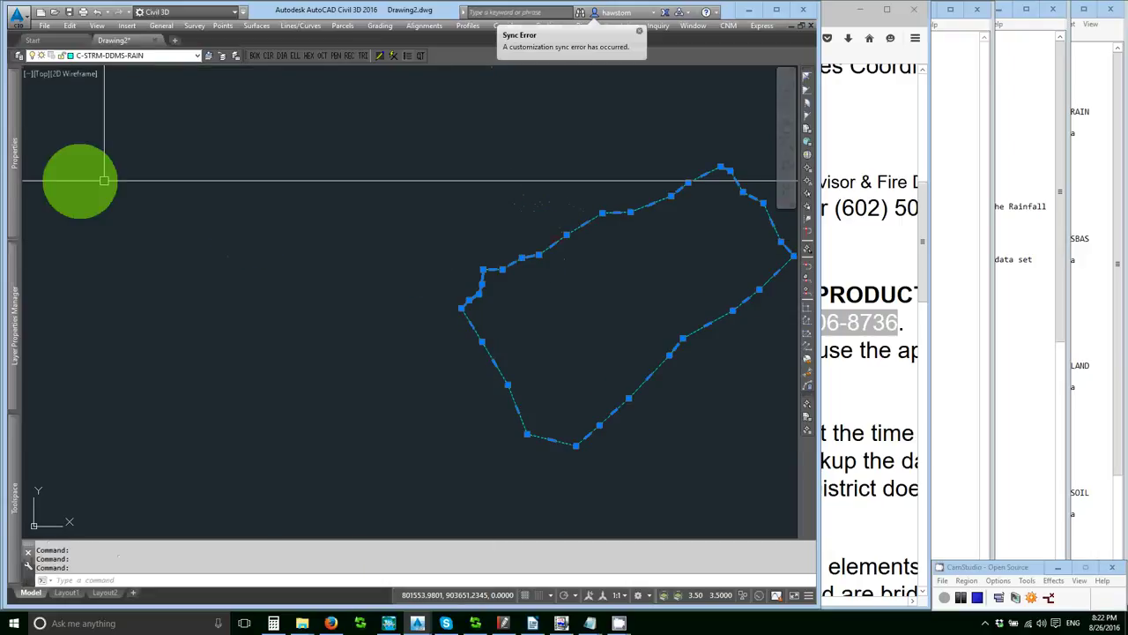
mouse_move(13, 189)
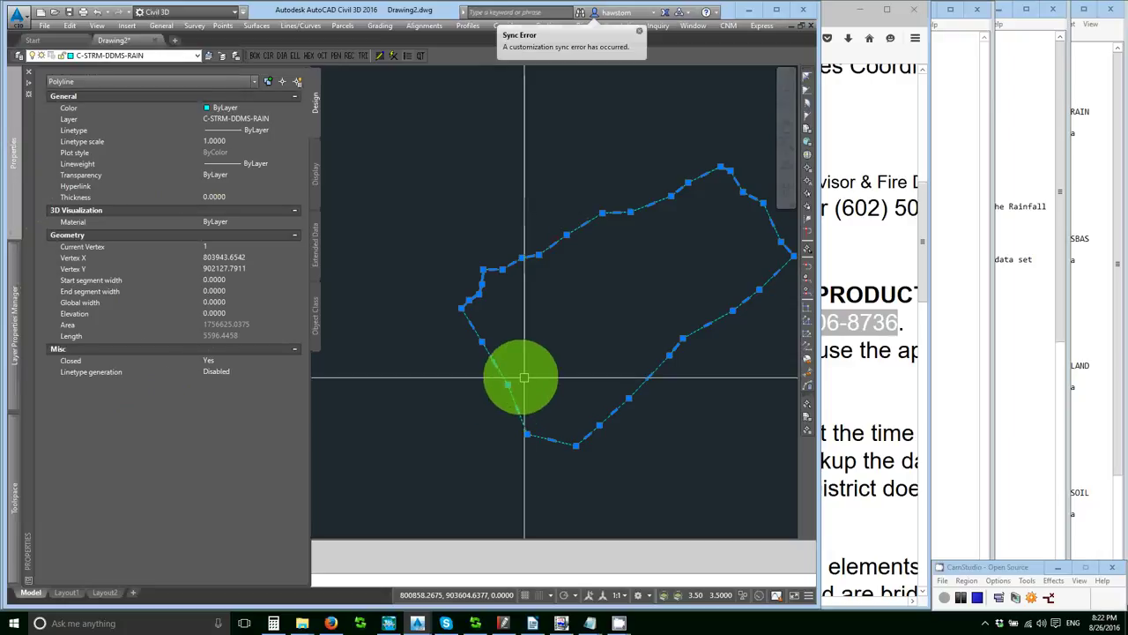
key(Escape)
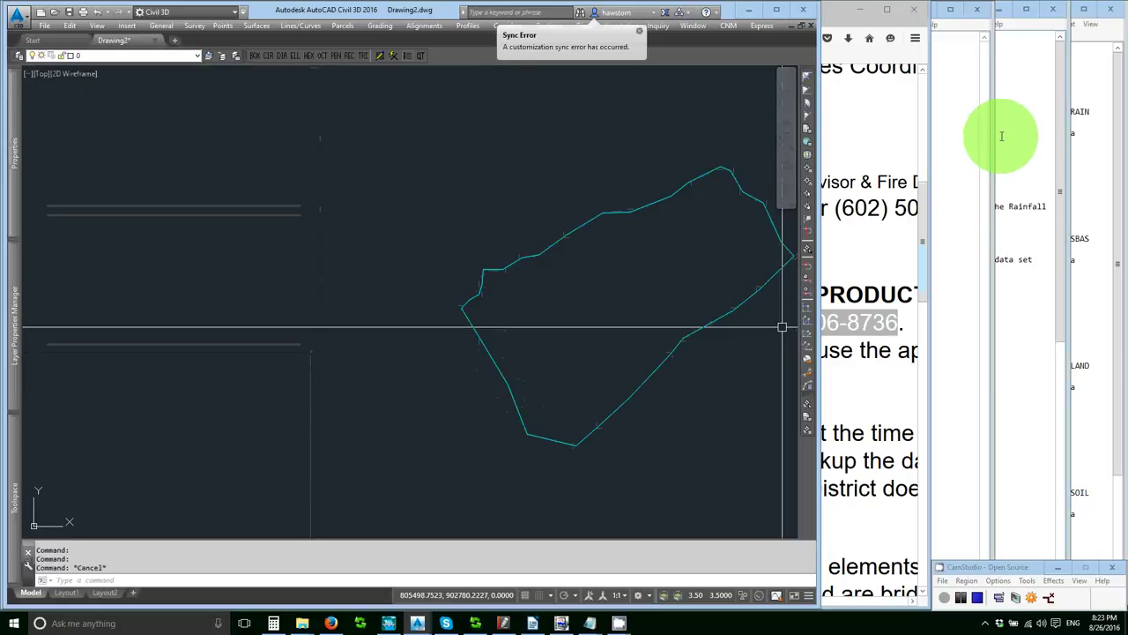
Step: Check the drawing for existing object data tables with ADEDEFDATA and close the dialog
click(293, 579)
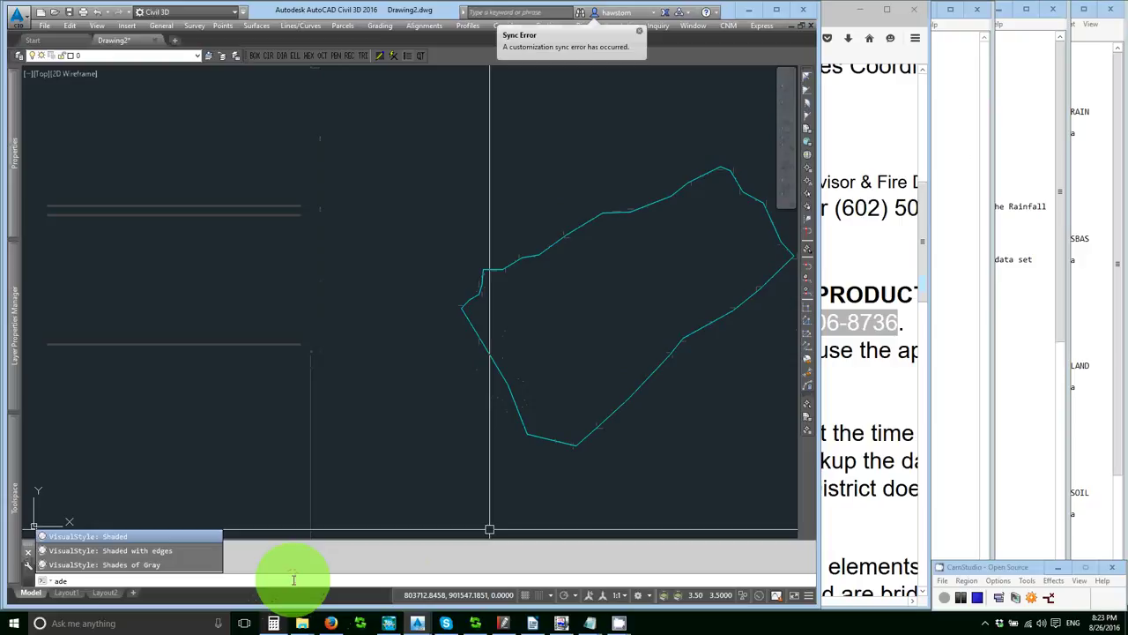
text(adedefdat)
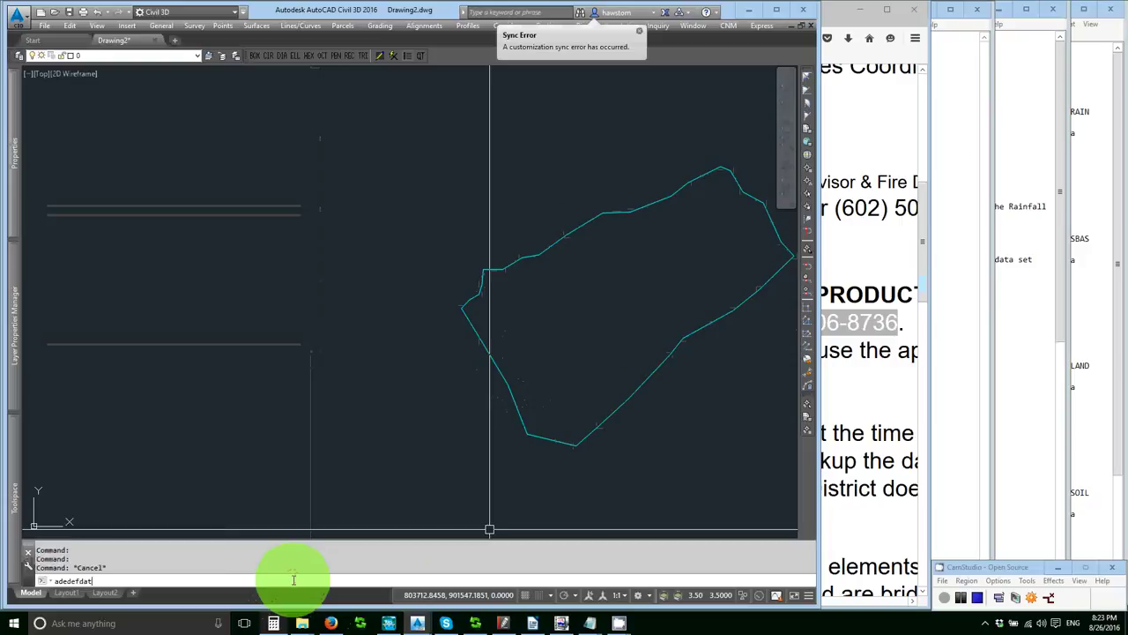
text(a)
key(Return)
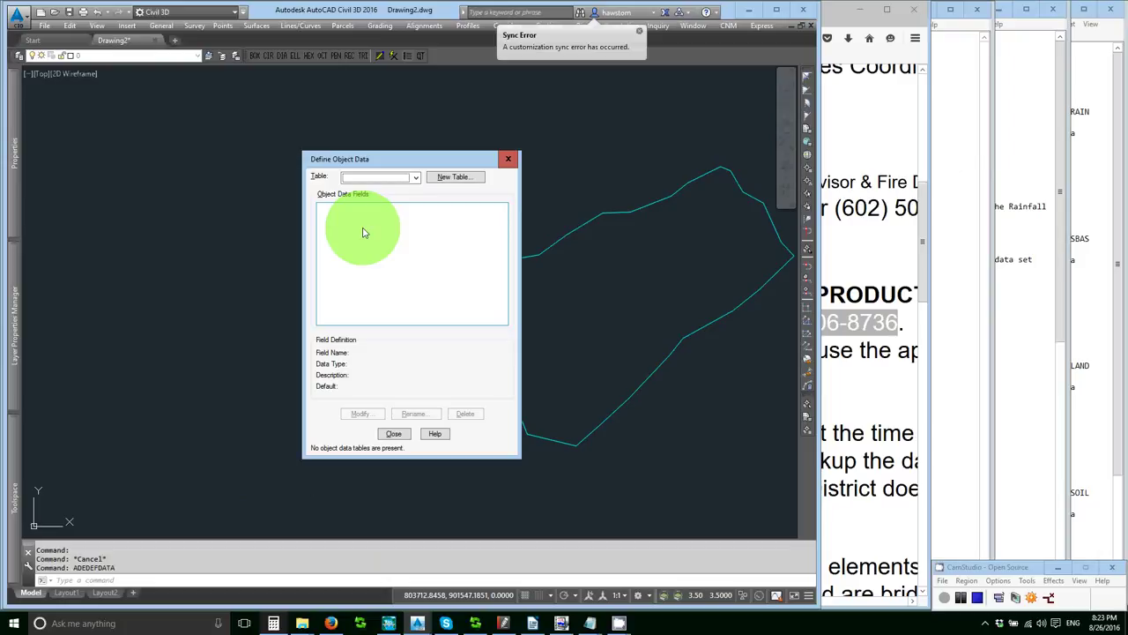
click(395, 434)
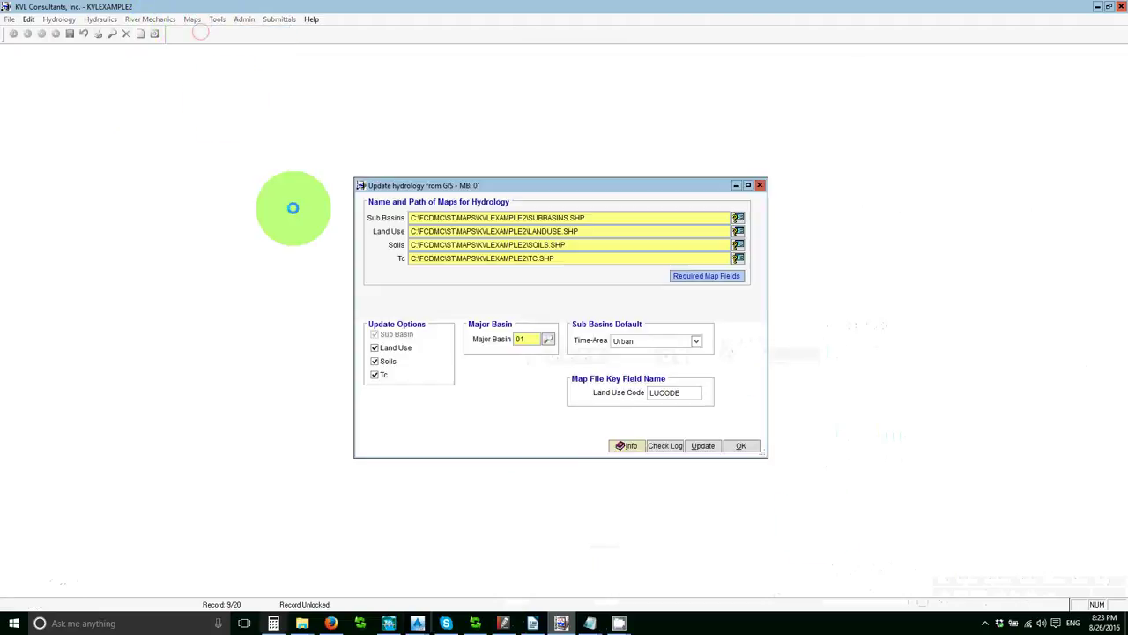
Step: In DDMSW, review the required map fields for updating hydrology from GIS and close the list
click(694, 277)
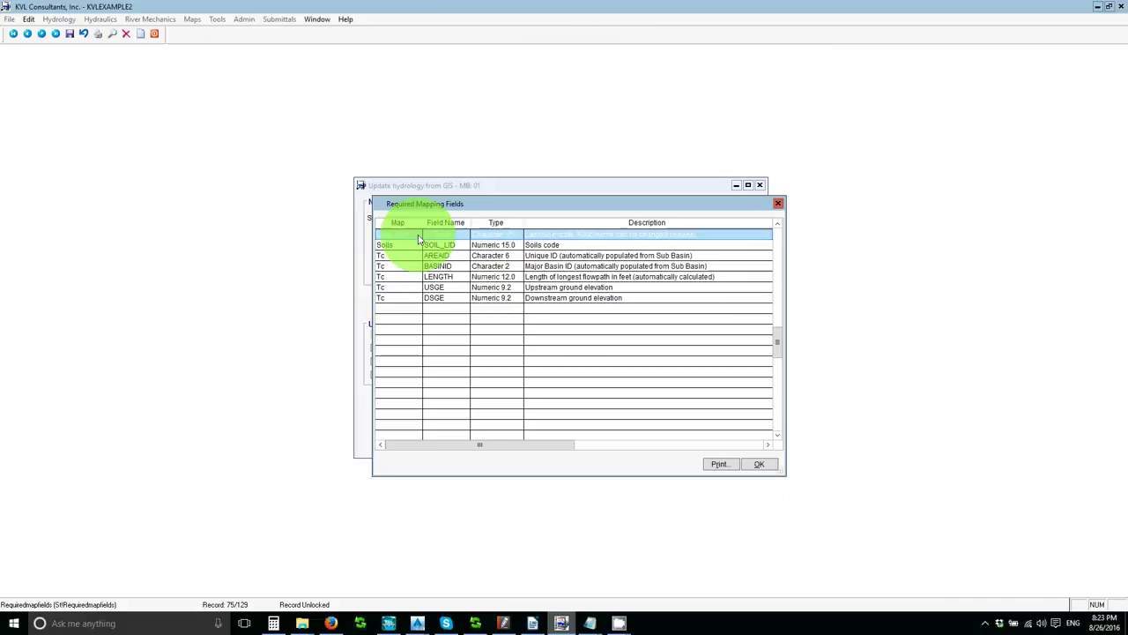
click(758, 464)
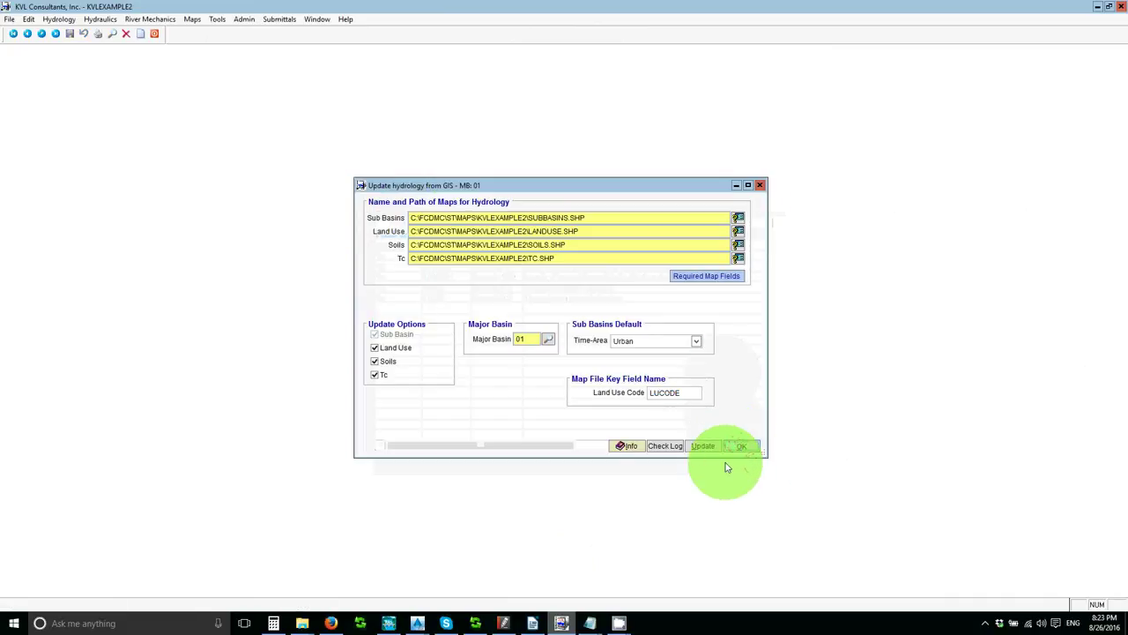
Step: Switch back to Drawing2 in Civil 3D and run the script ddmsw-rainfall-subbasin-defdata.scr to define the object data tables
mouse_move(416, 626)
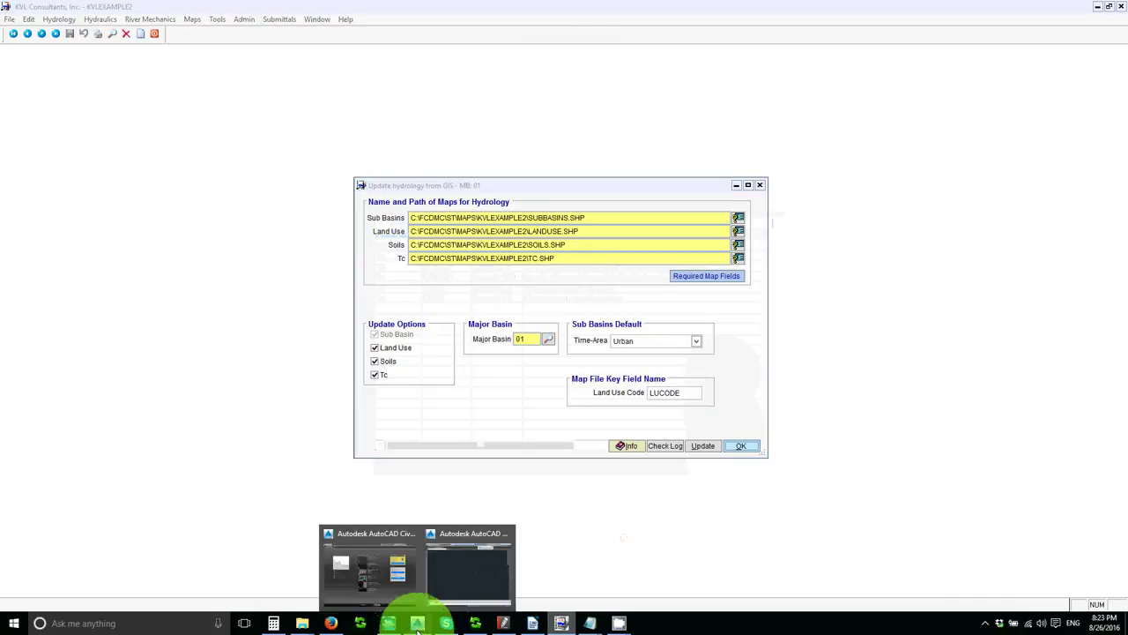
click(449, 570)
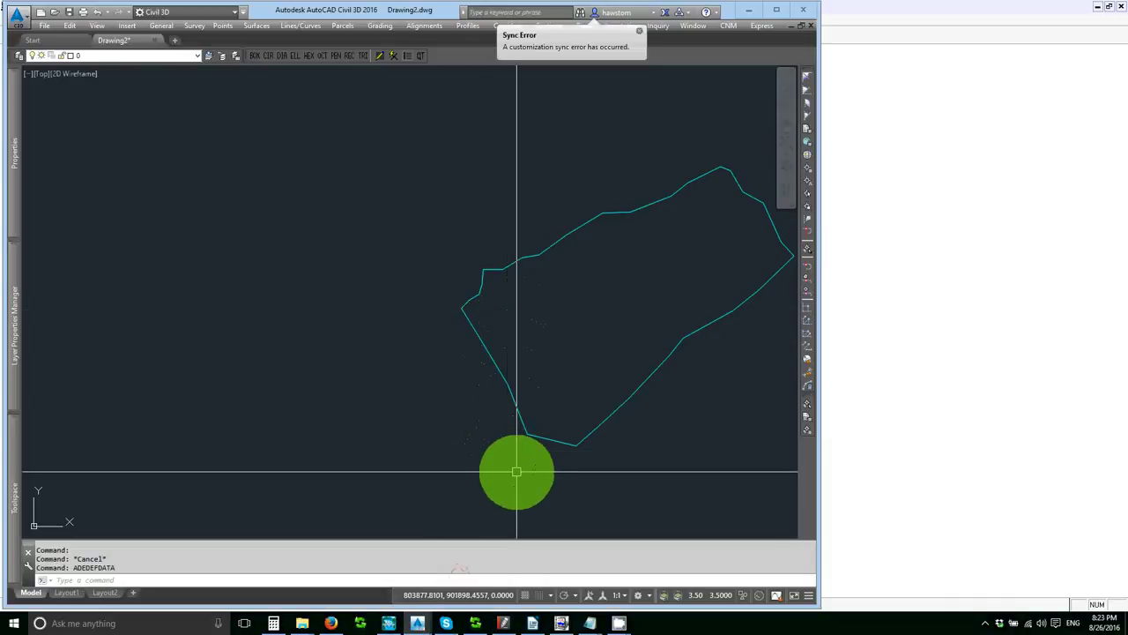
click(332, 575)
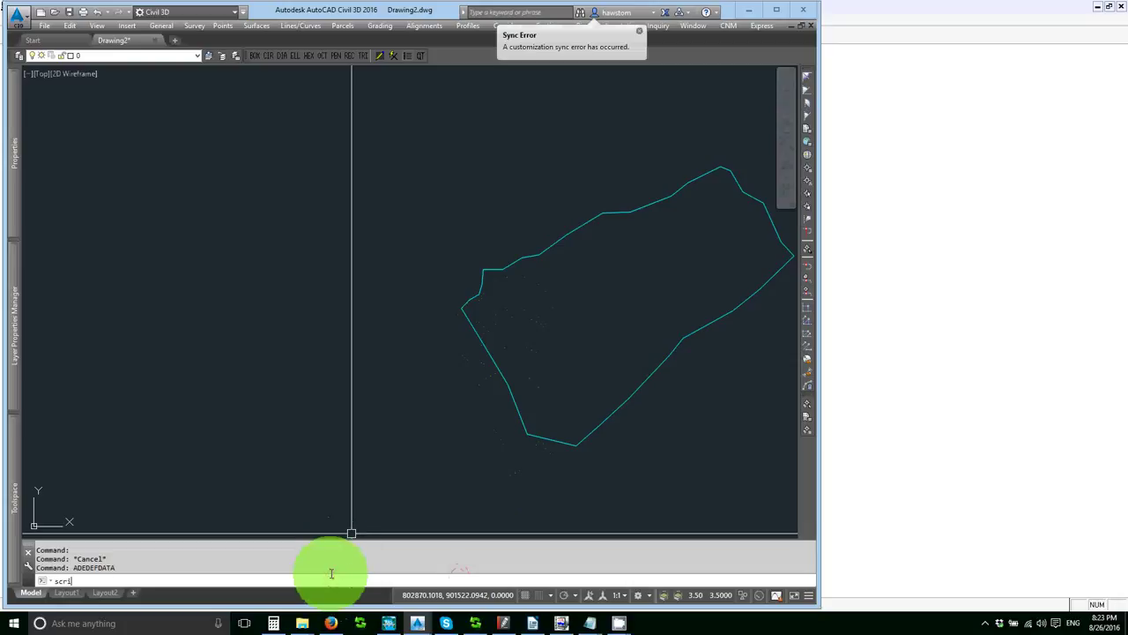
text(script)
key(Return)
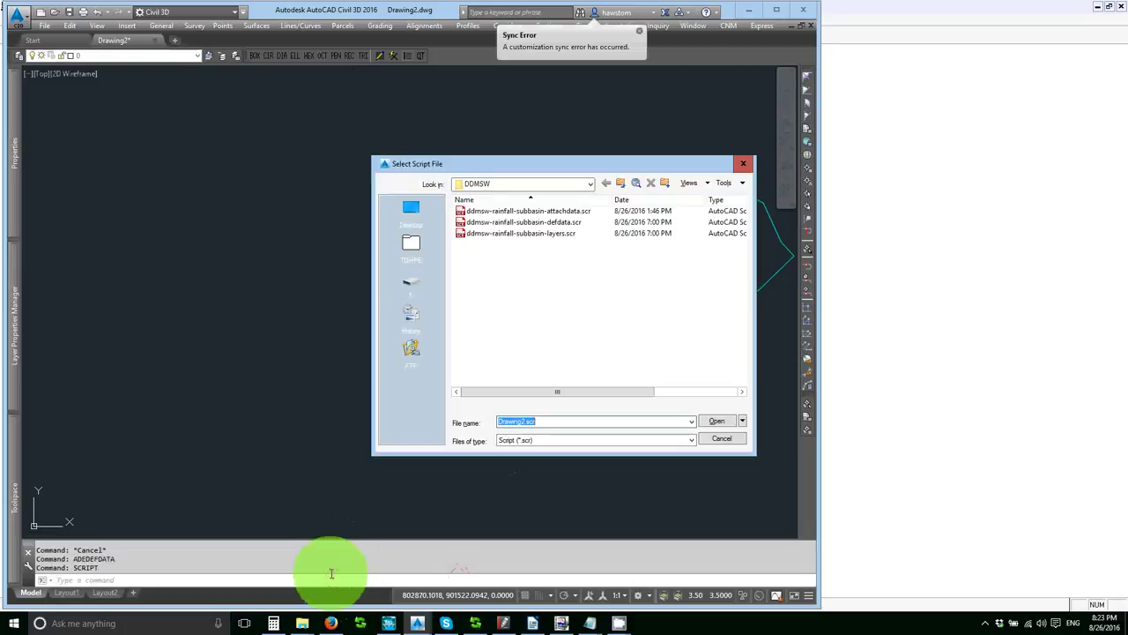
double_click(468, 222)
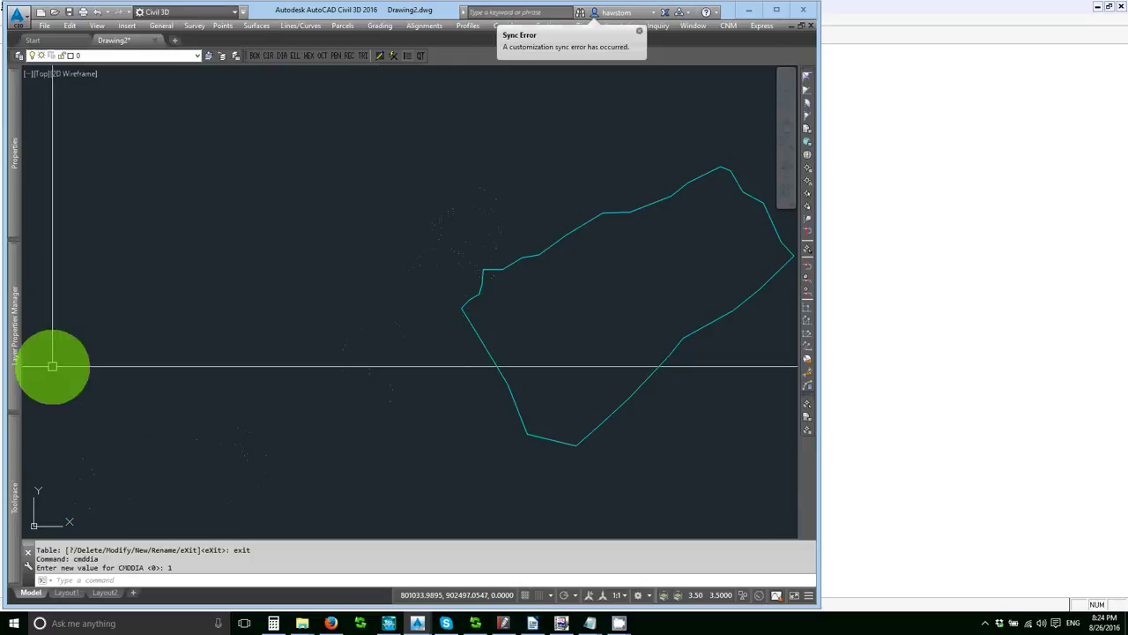
Step: Inspect the LandUse, Rainfall and SubBasin object data tables and their fields with ADEDEFDATA, and close the dialog
text(ad)
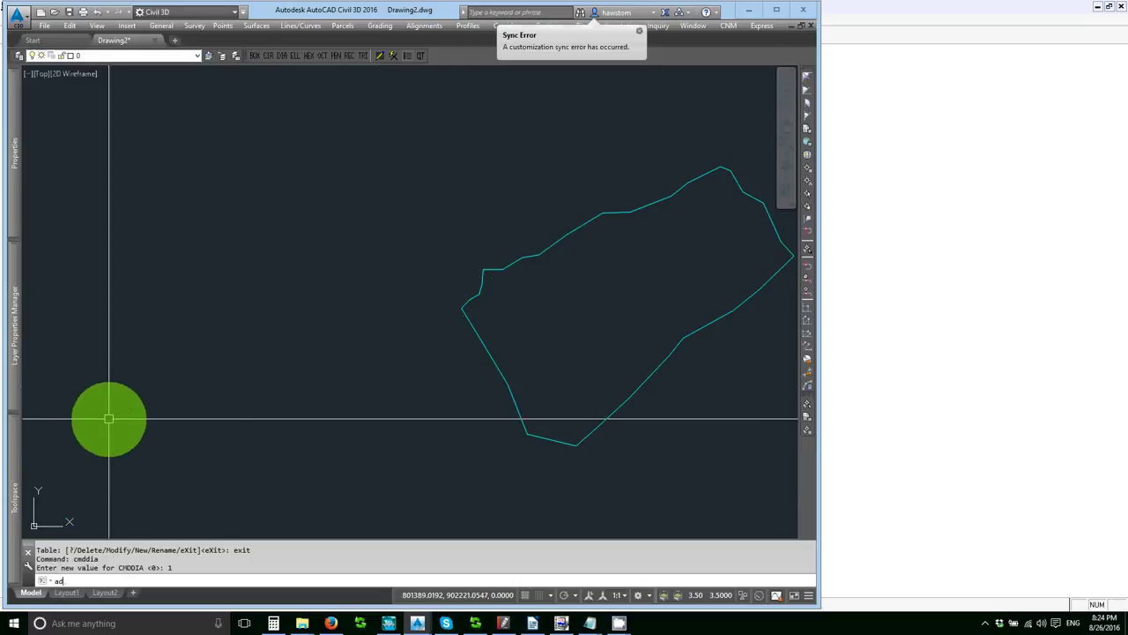
text(edefdata)
key(Return)
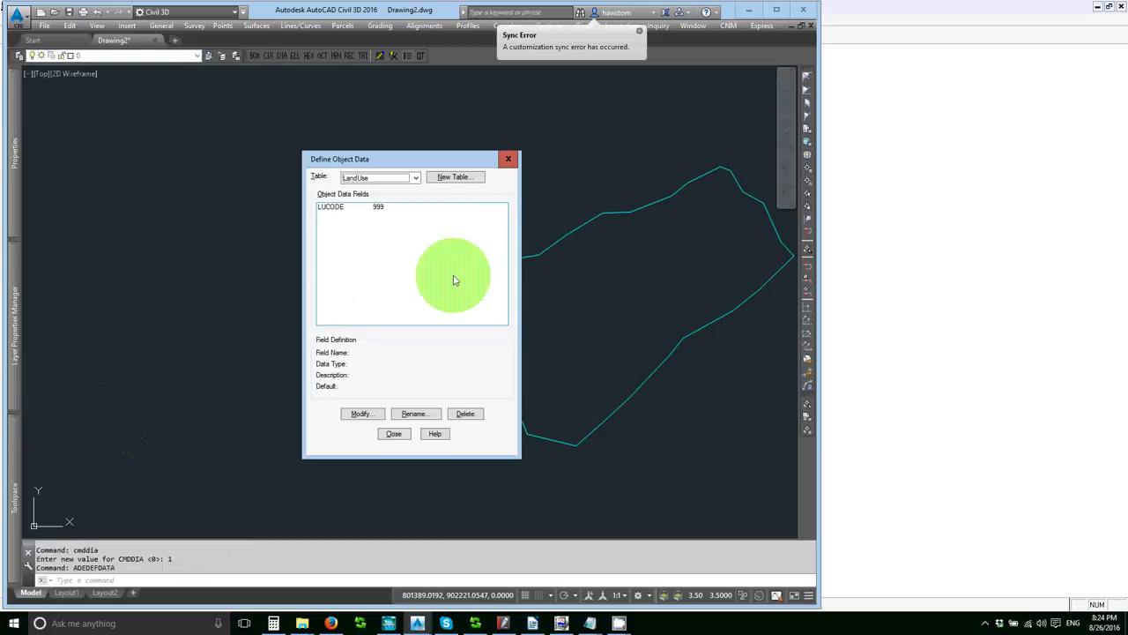
click(415, 178)
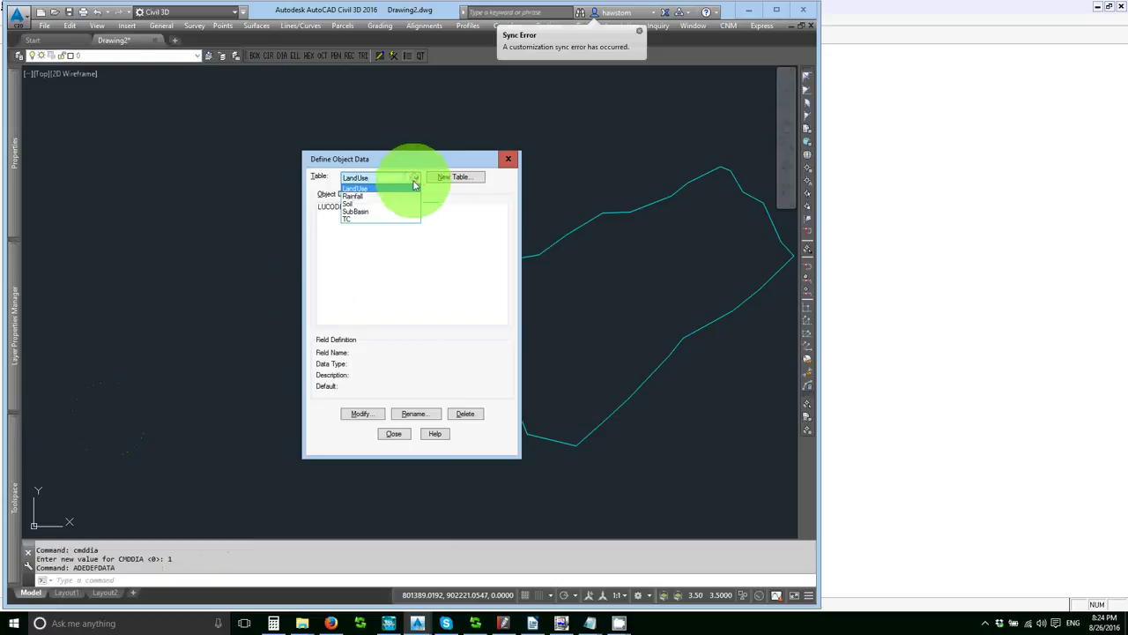
click(367, 202)
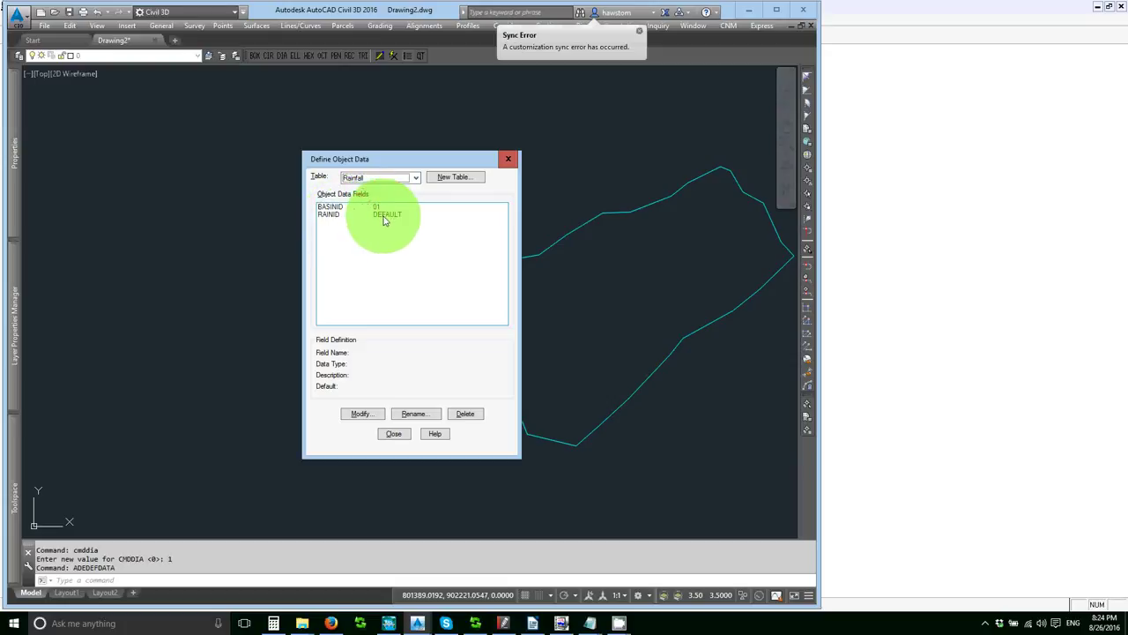
click(416, 177)
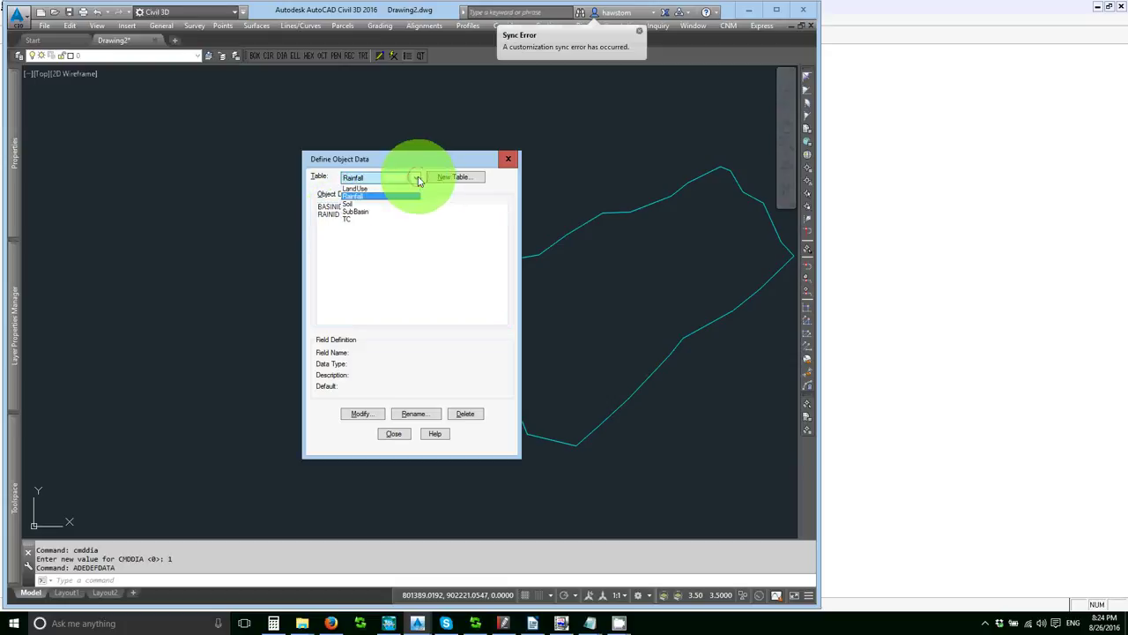
click(357, 212)
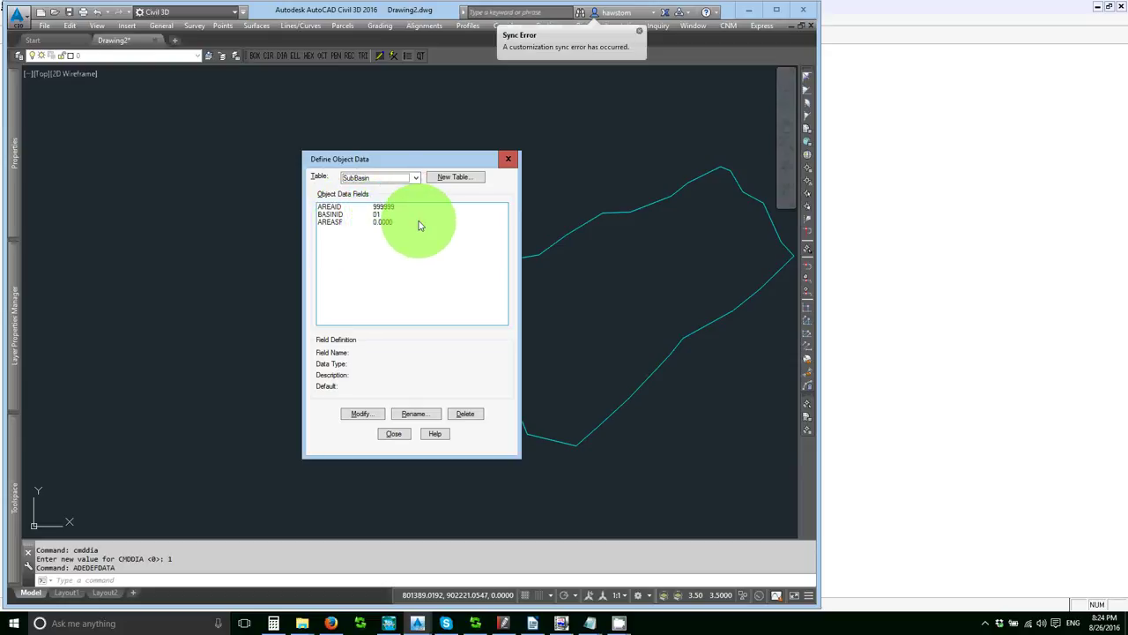
click(456, 176)
click(412, 178)
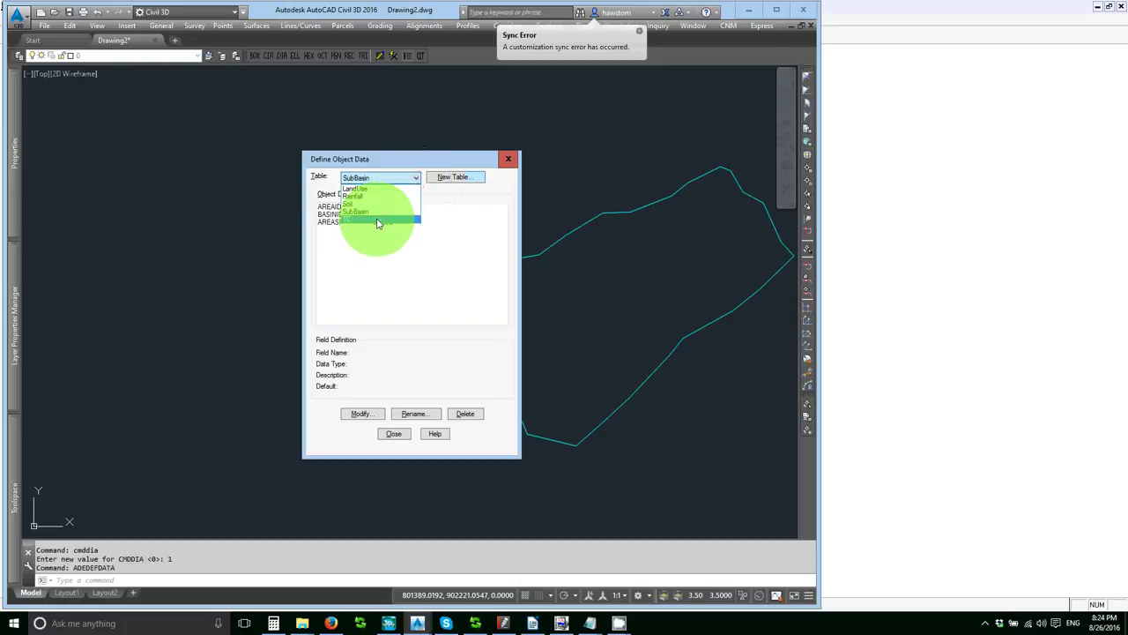
click(393, 433)
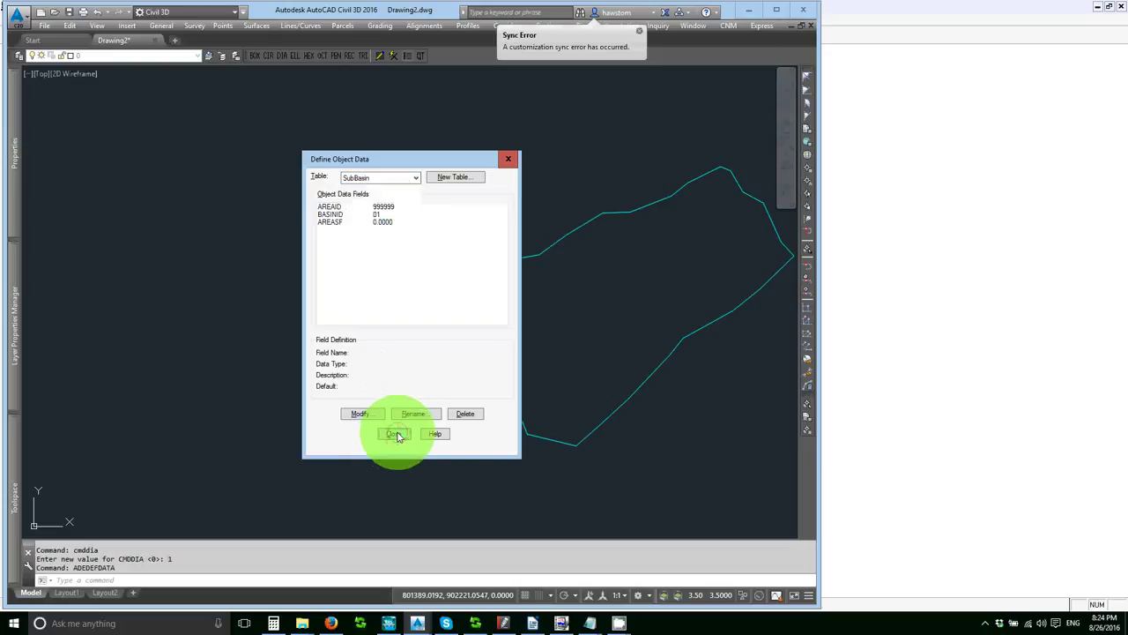
click(397, 434)
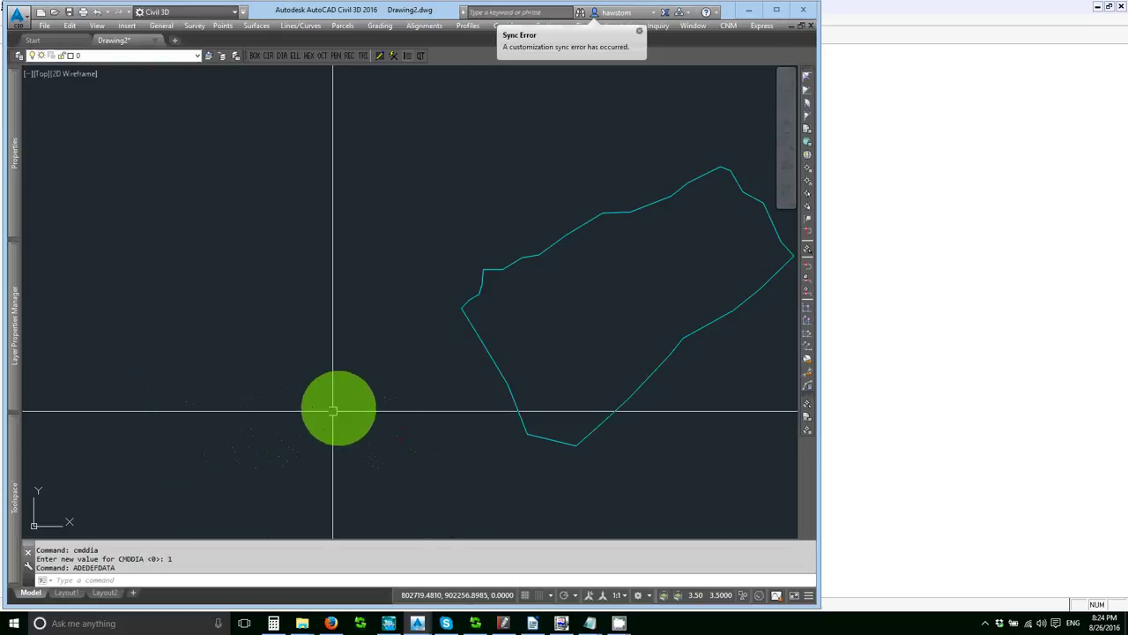
Step: Select the rainfall boundary polyline, check its layer and its properties for attached object data, and deselect it
click(484, 345)
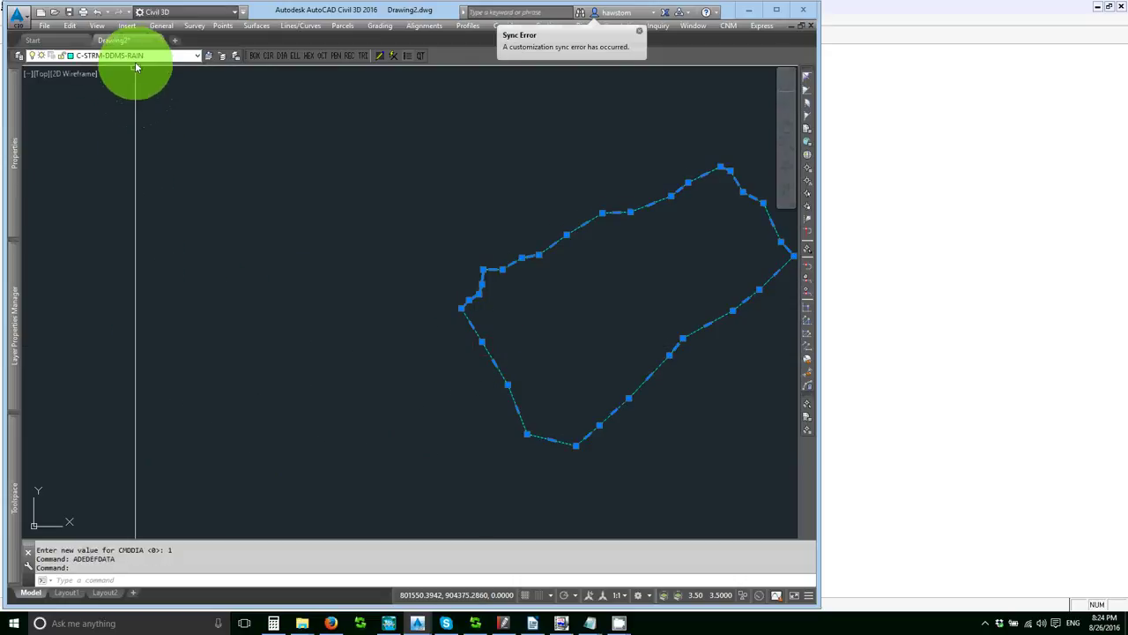
mouse_move(20, 331)
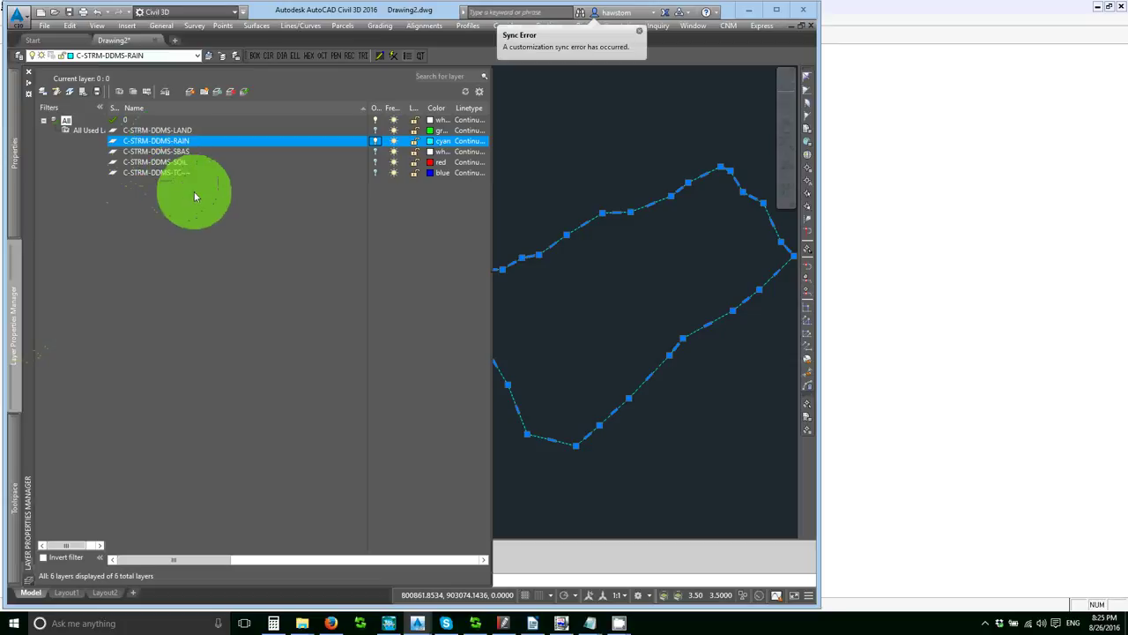
mouse_move(11, 158)
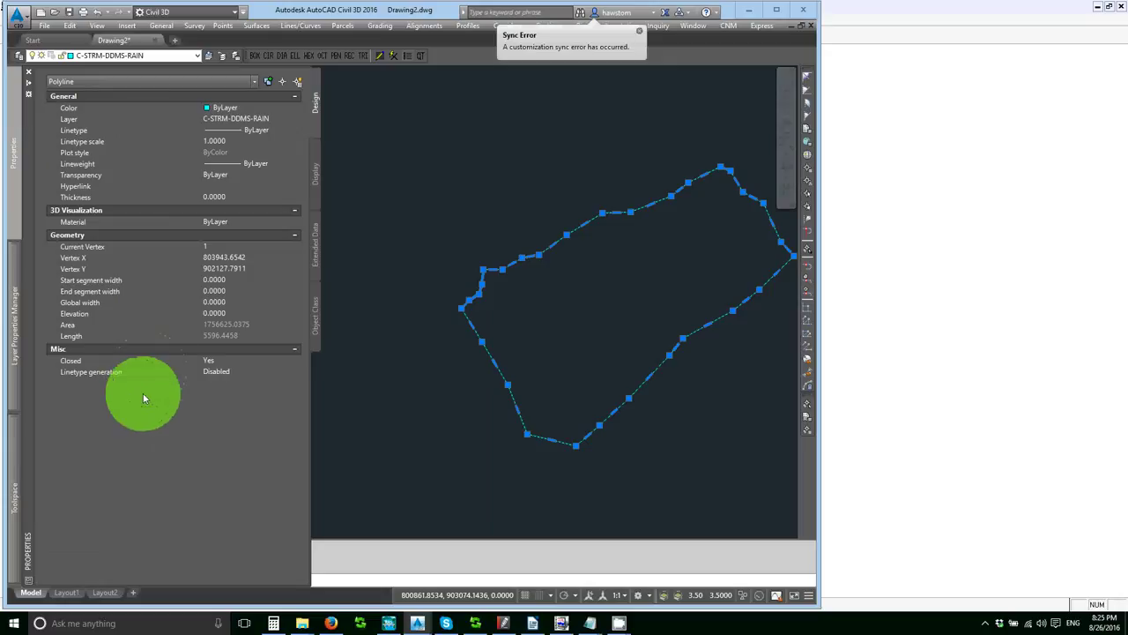
key(Escape)
key(Escape)
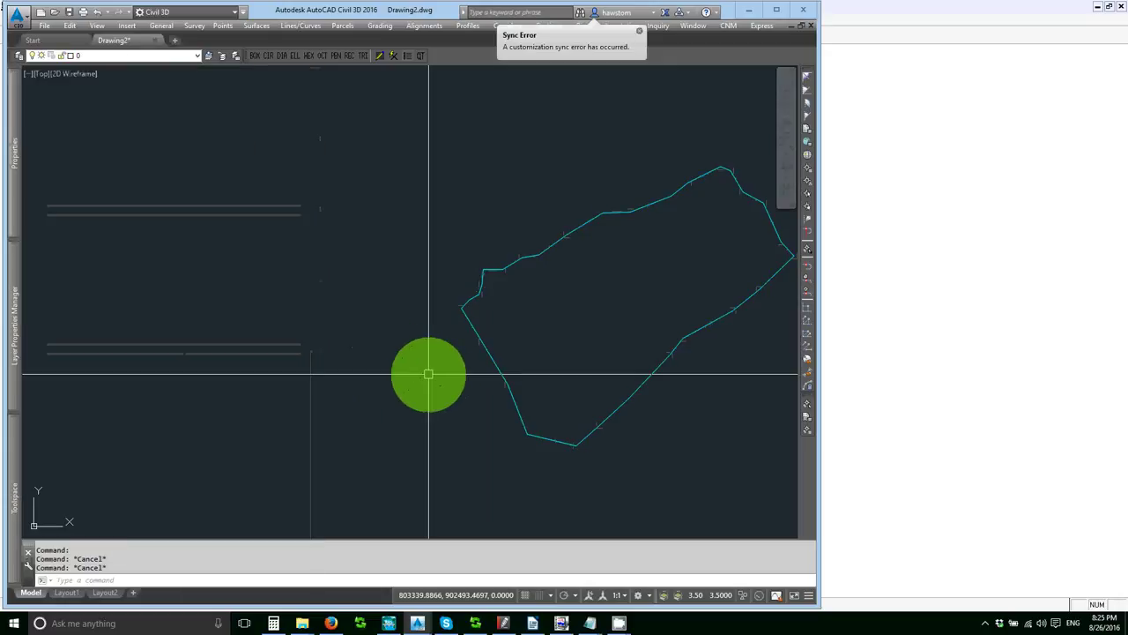
key(BackSpace)
text(ee)
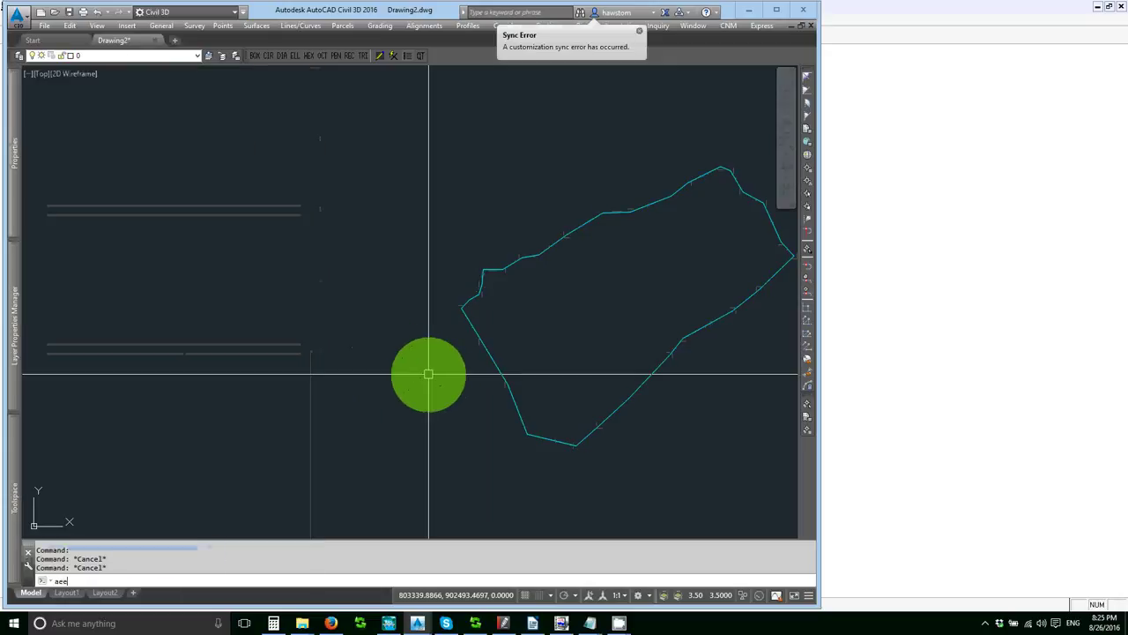
key(BackSpace)
text(eat)
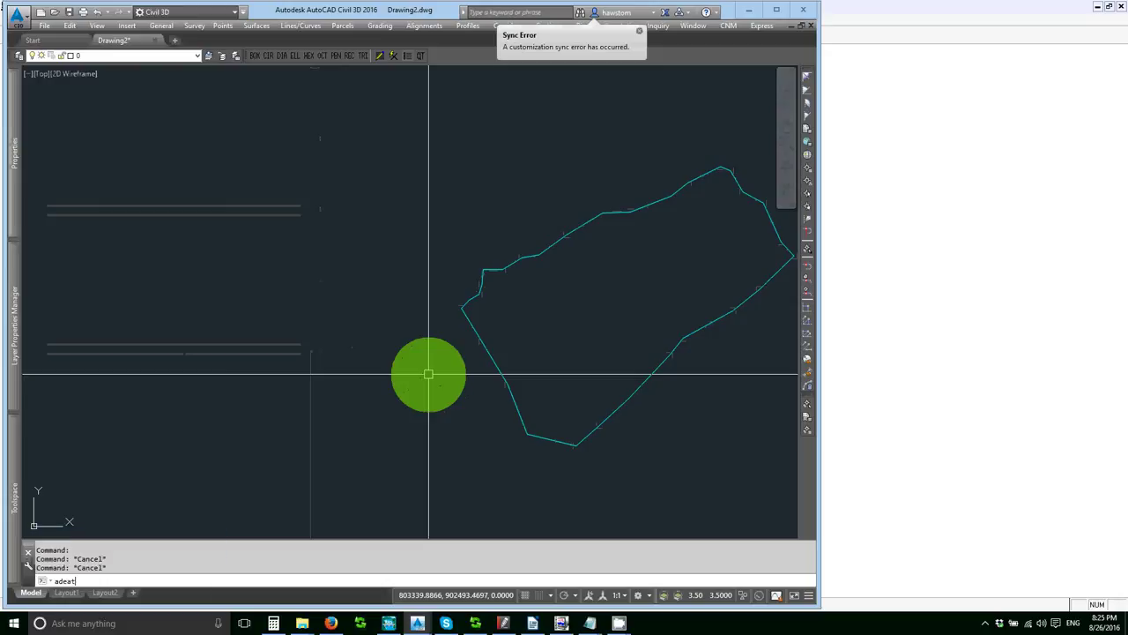
text(tachdata)
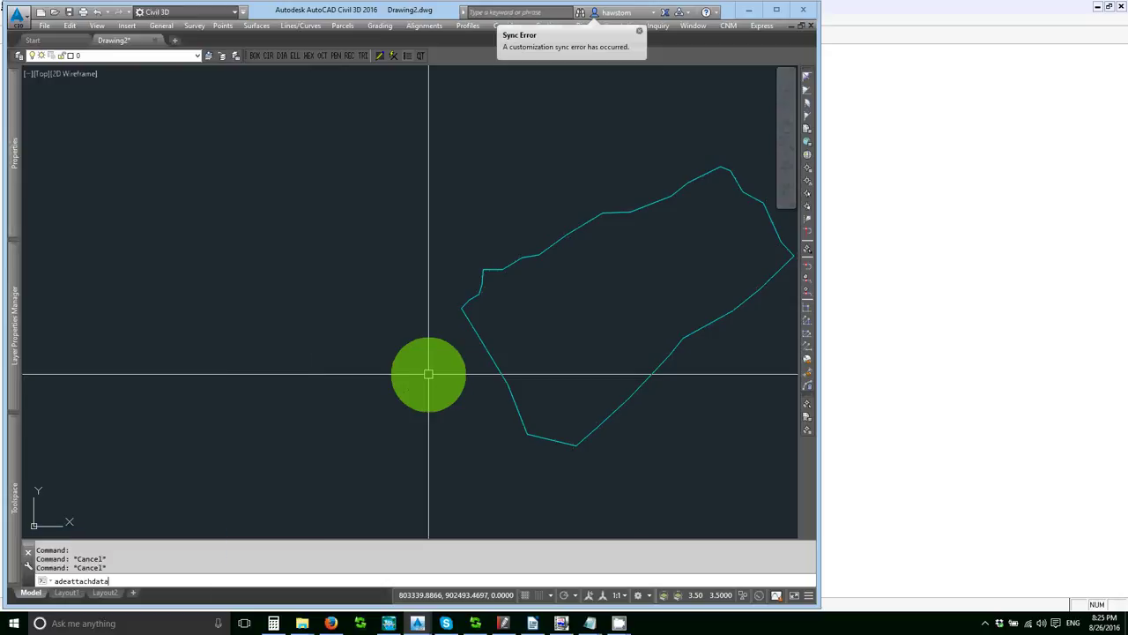
key(Return)
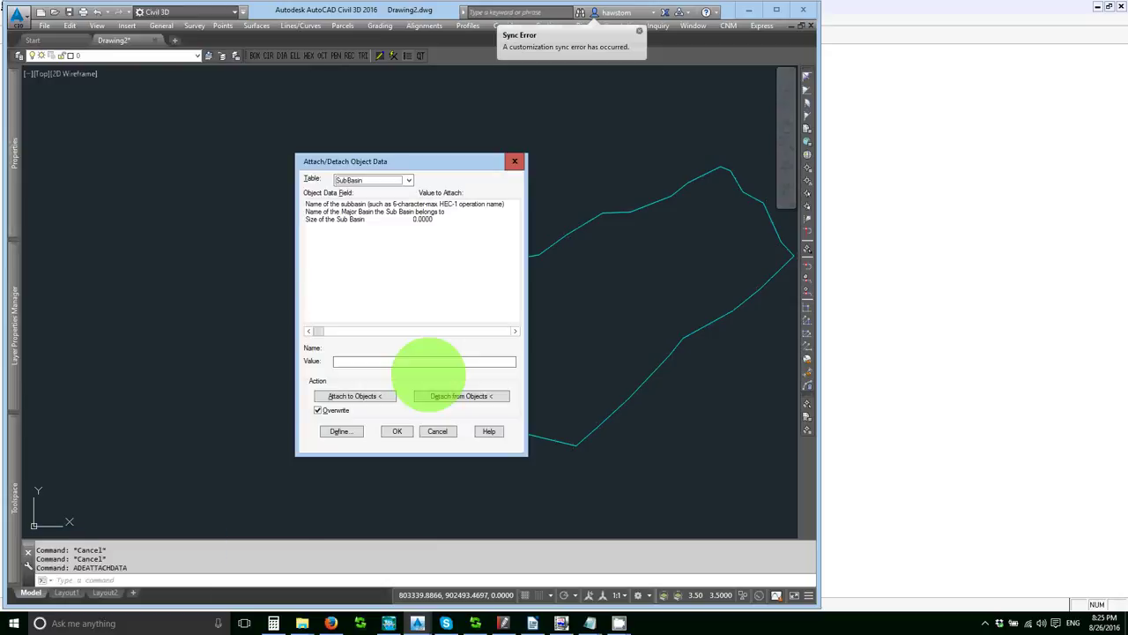
click(410, 182)
click(409, 181)
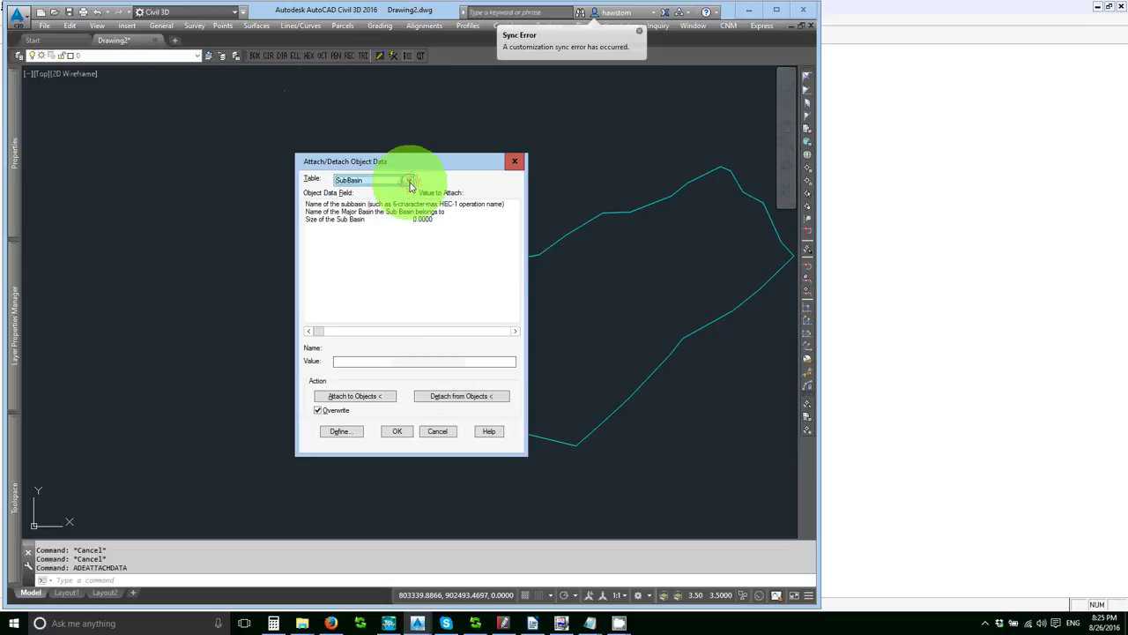
click(369, 399)
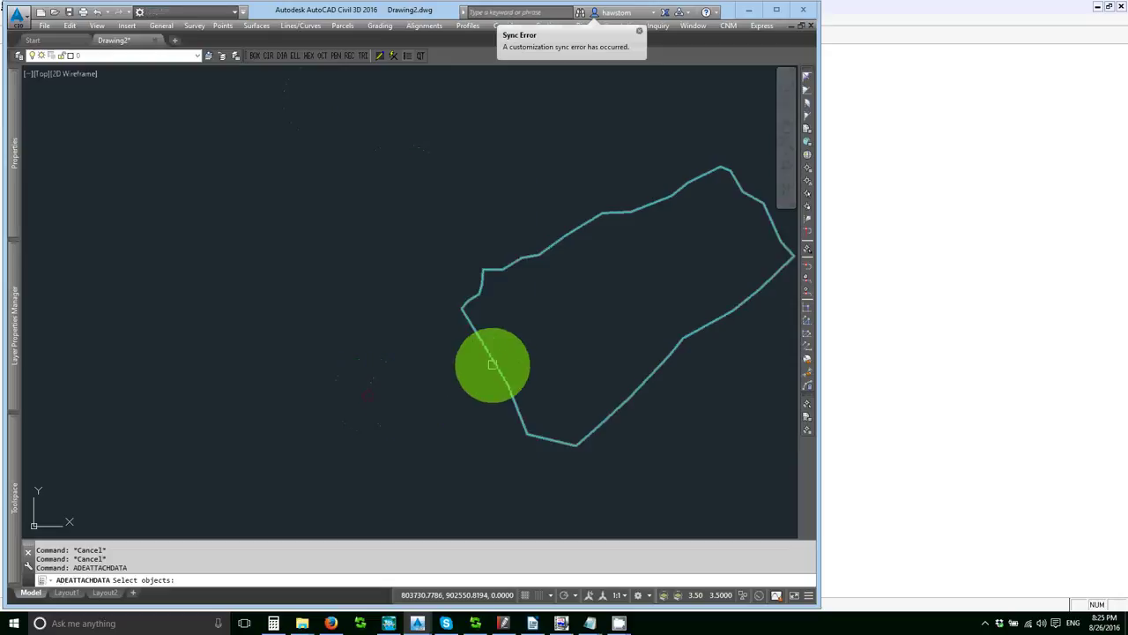
key(Escape)
key(Escape)
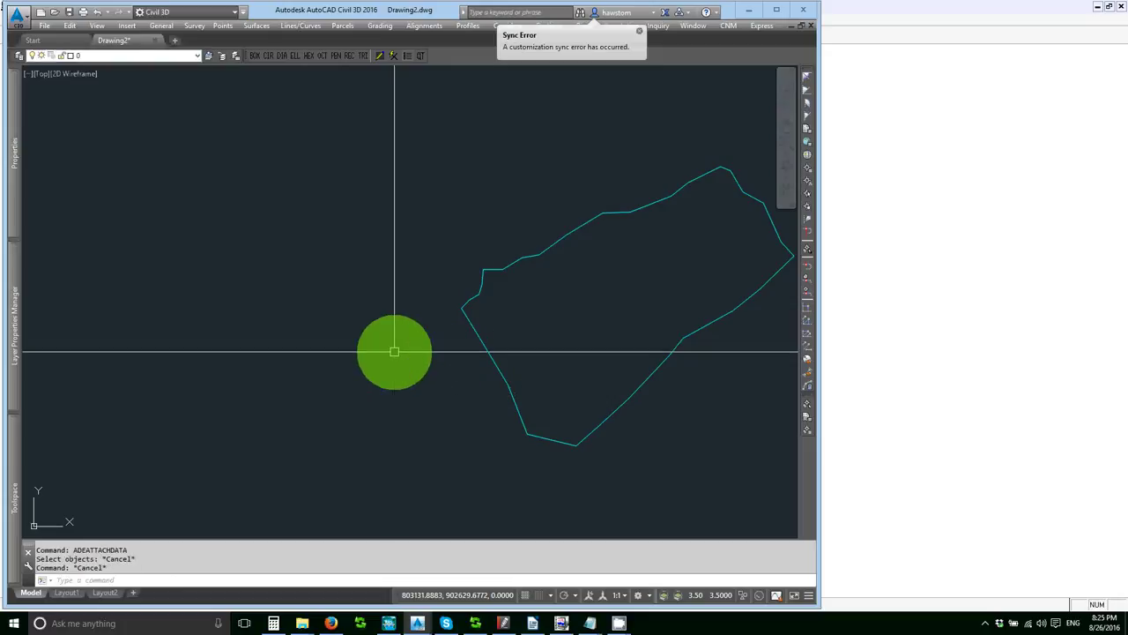
Step: Run the script ddmsw-rainfall-subbasin-attachdata.scr to attach the object data to the rainfall and sub-basin polylines
text(scrip)
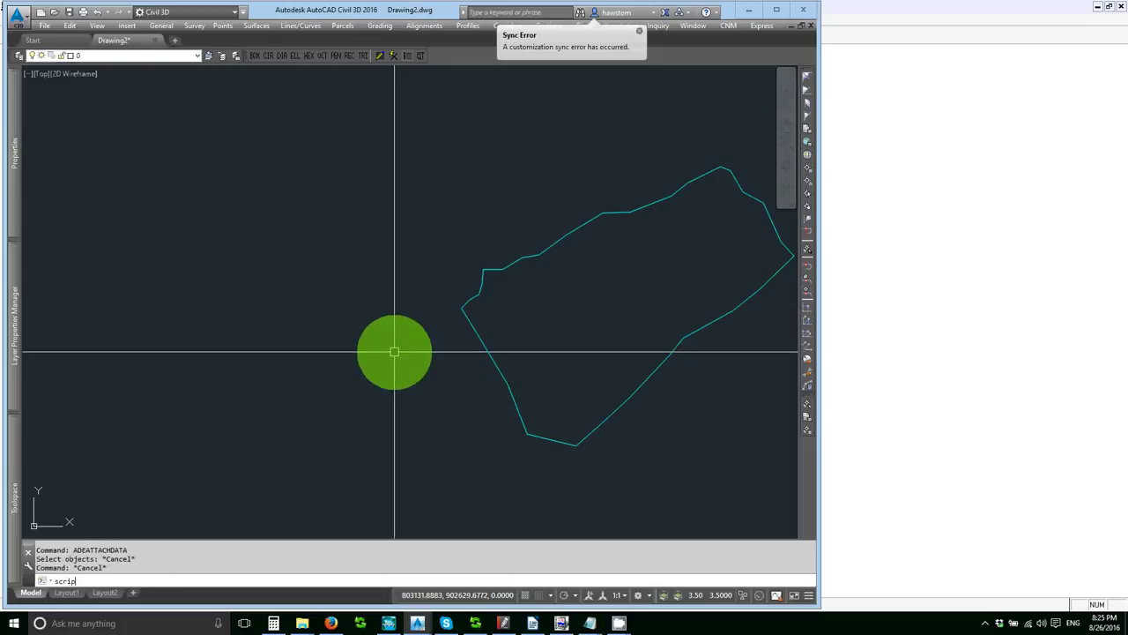
text(t)
key(Return)
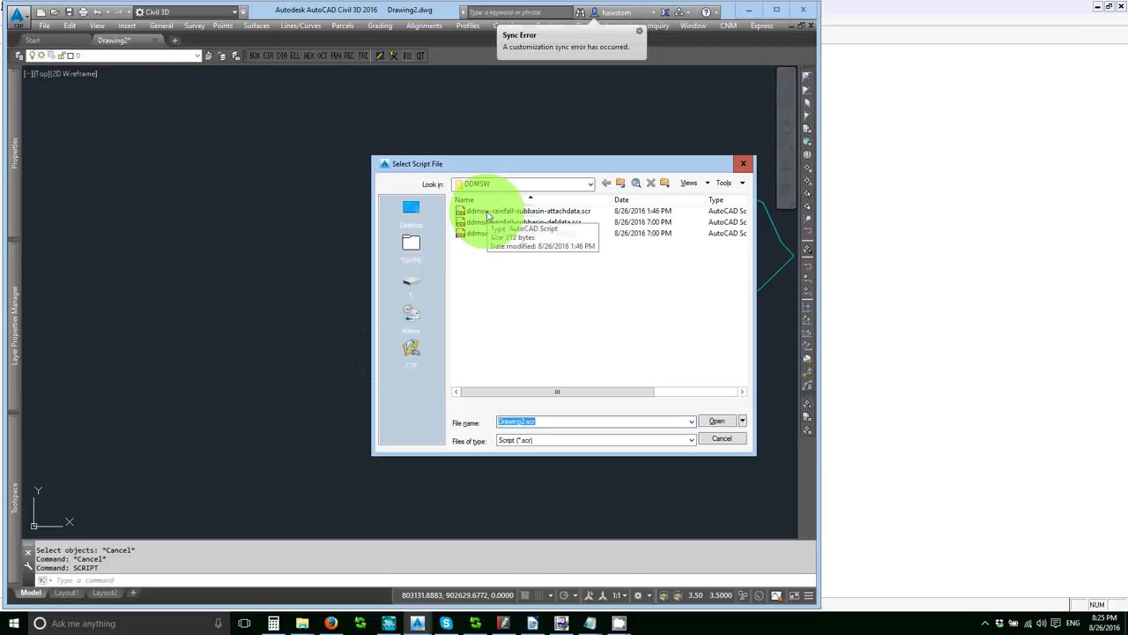
double_click(487, 212)
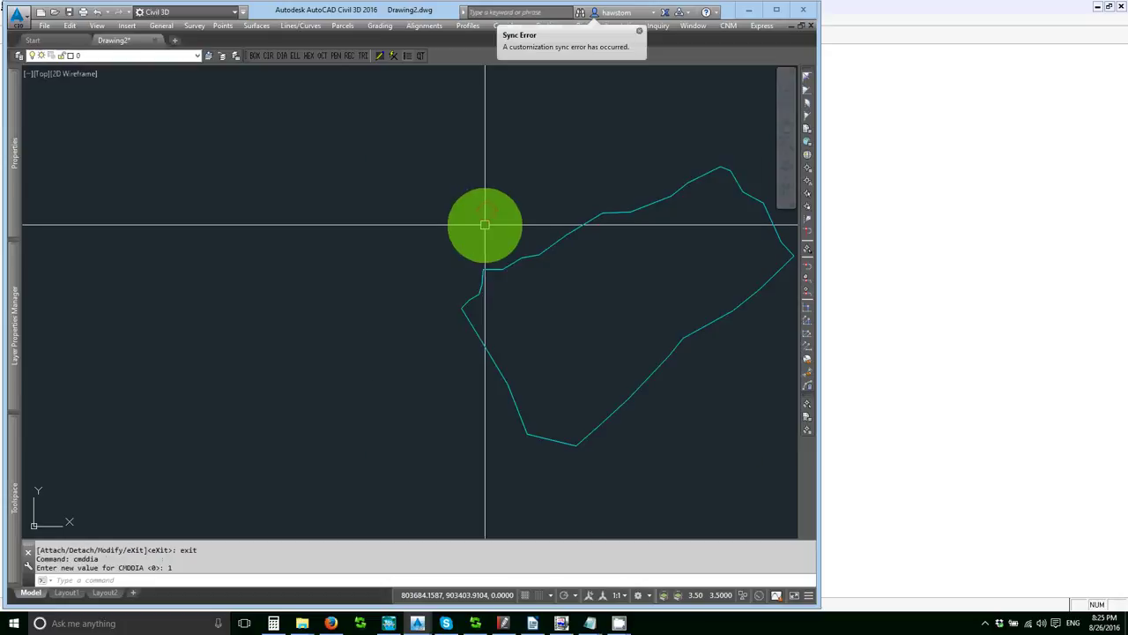
Step: Select the rainfall boundary polyline and examine its attached Rainfall fields BASINID and RAINID
click(475, 297)
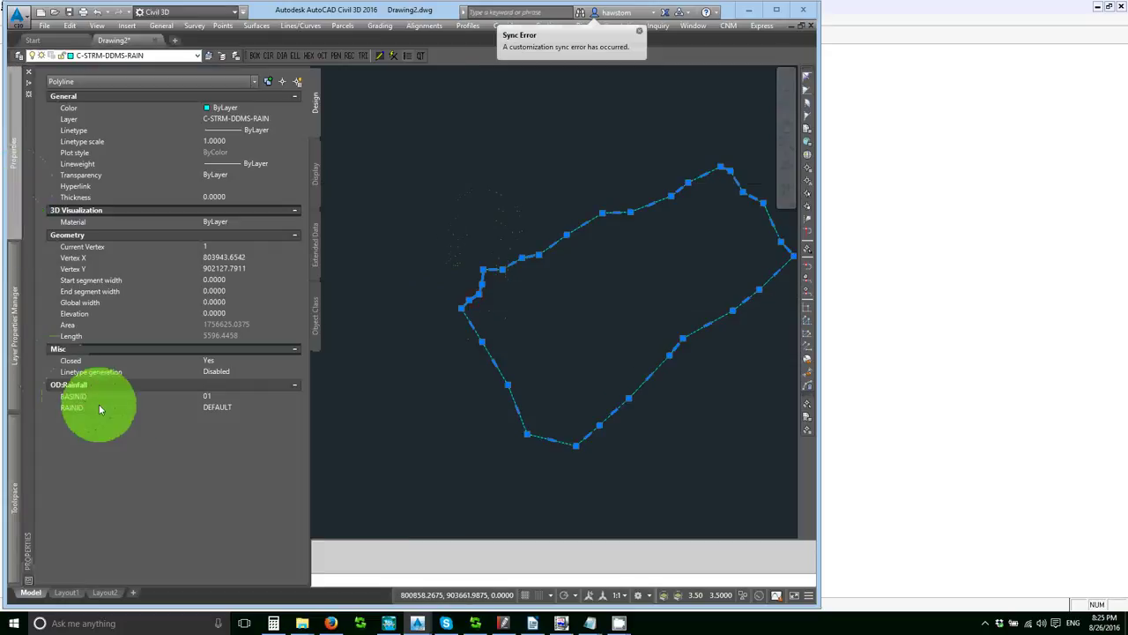
click(121, 394)
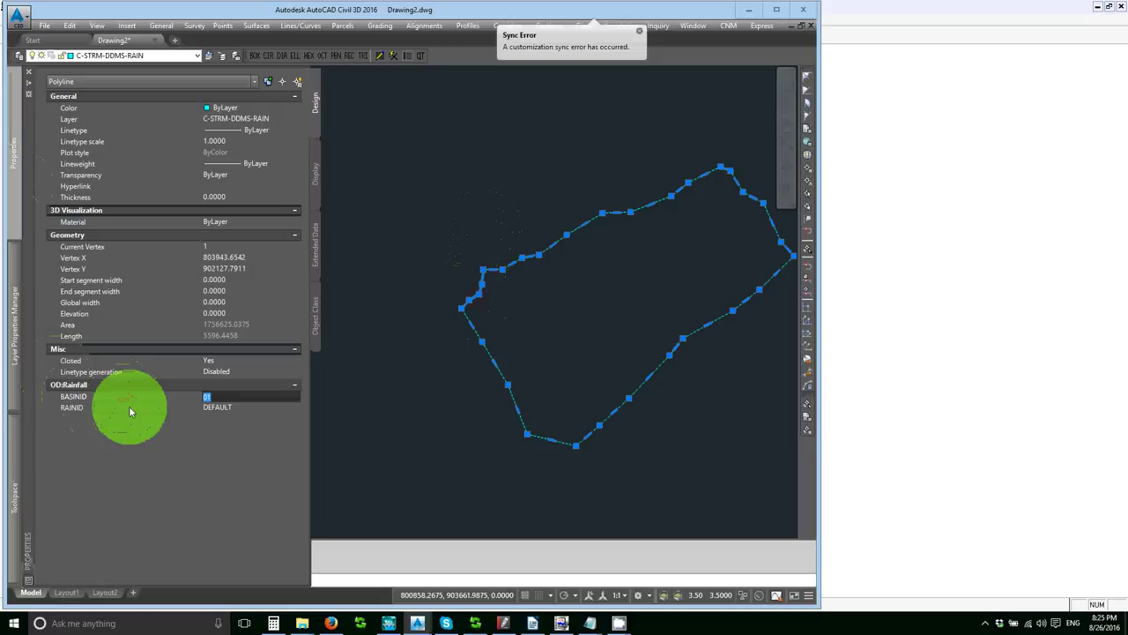
click(133, 409)
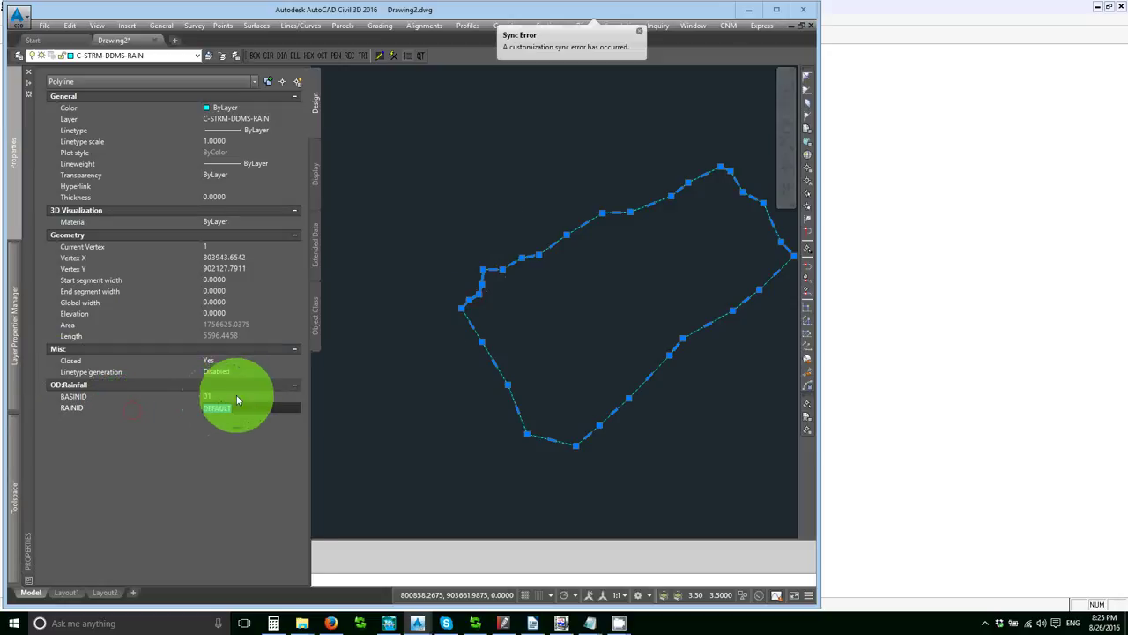
Step: Turn off the C-STRM-DDMS-RAIN layer to expose the polyline on the C-STRM-DDMS-SBAS layer
mouse_move(12, 291)
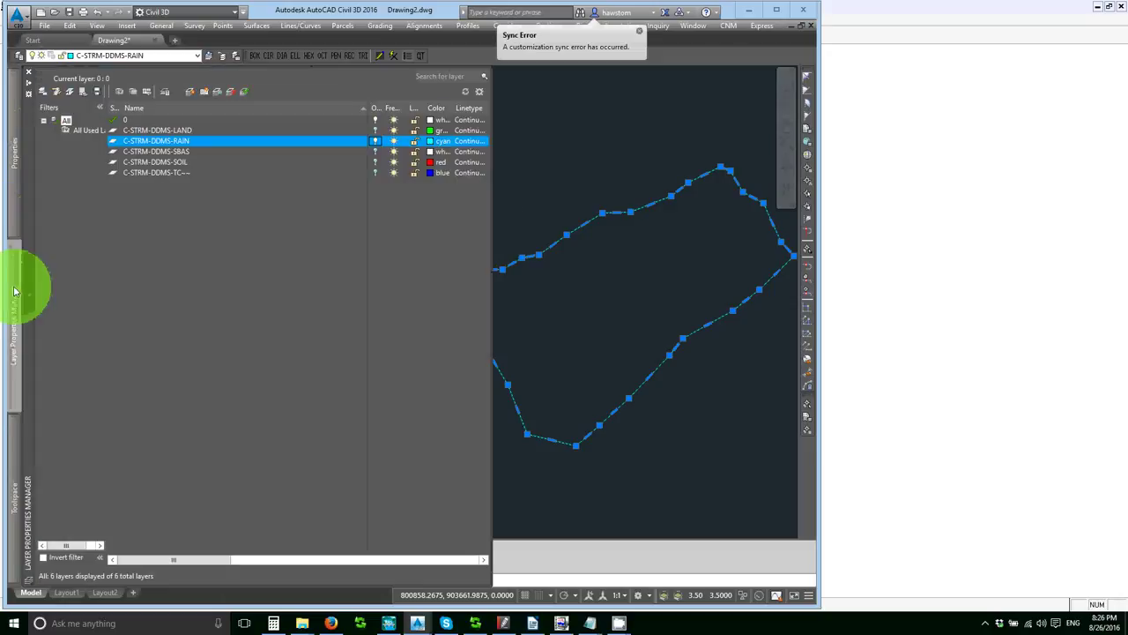
click(181, 151)
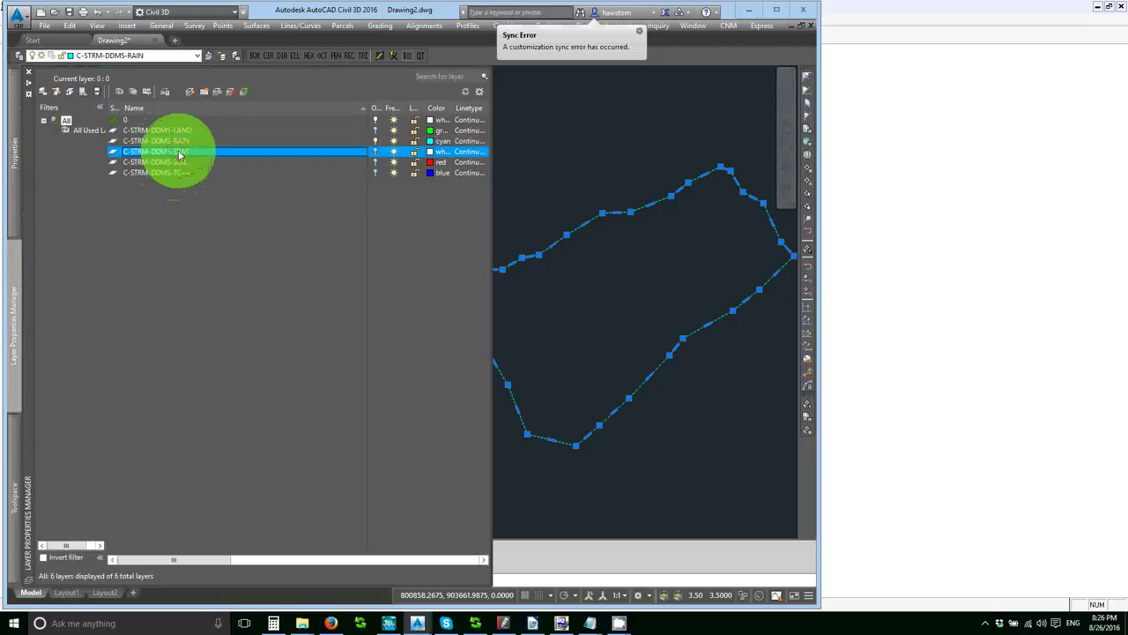
click(374, 141)
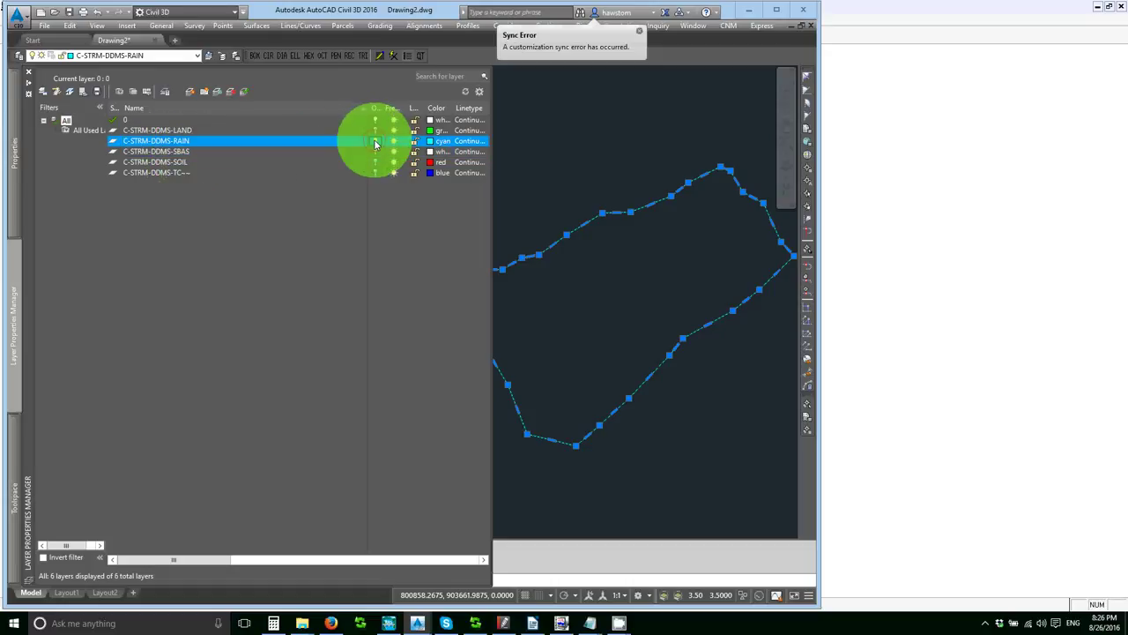
click(373, 152)
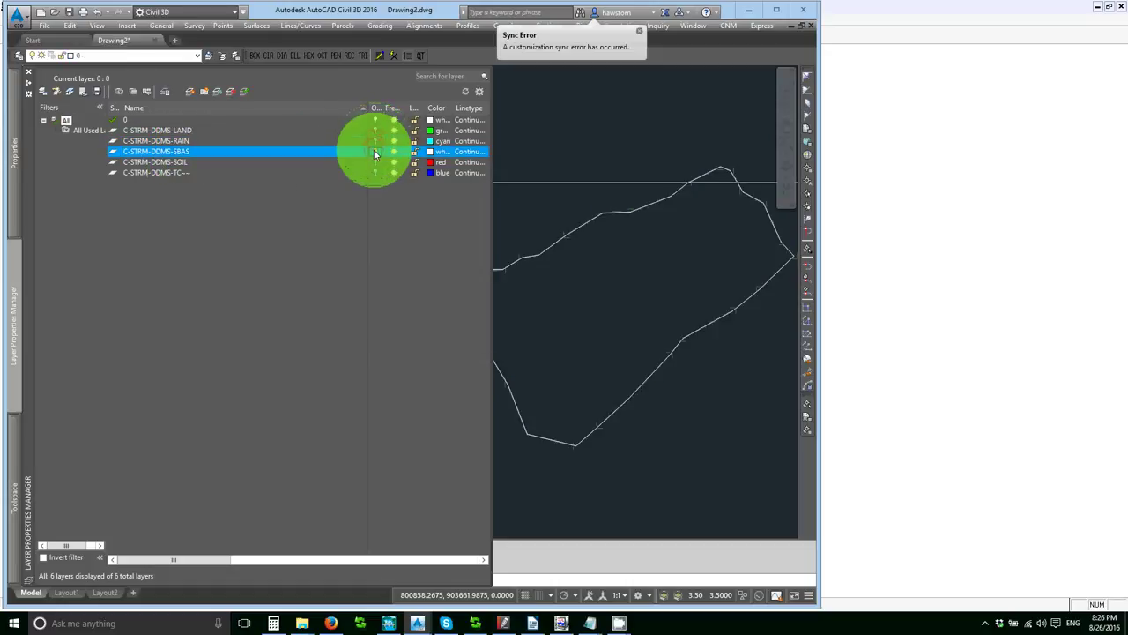
Step: Select the sub-basin polyline and examine its attached SubBasin fields AREAID, BASINID and AREASF
double_click(533, 255)
click(220, 397)
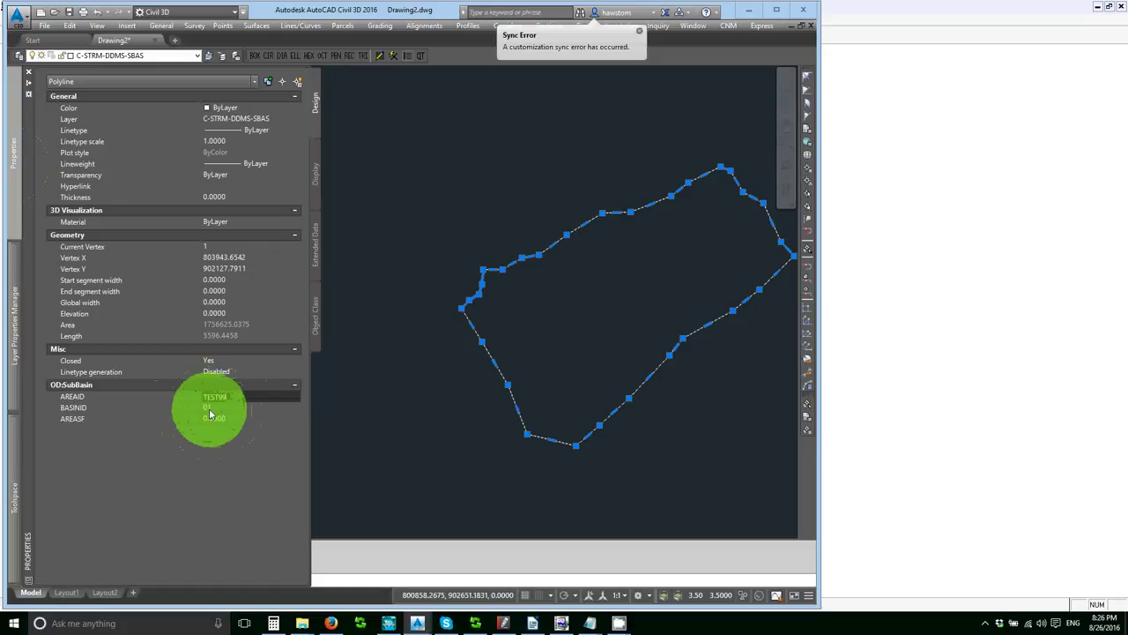
click(210, 409)
click(215, 420)
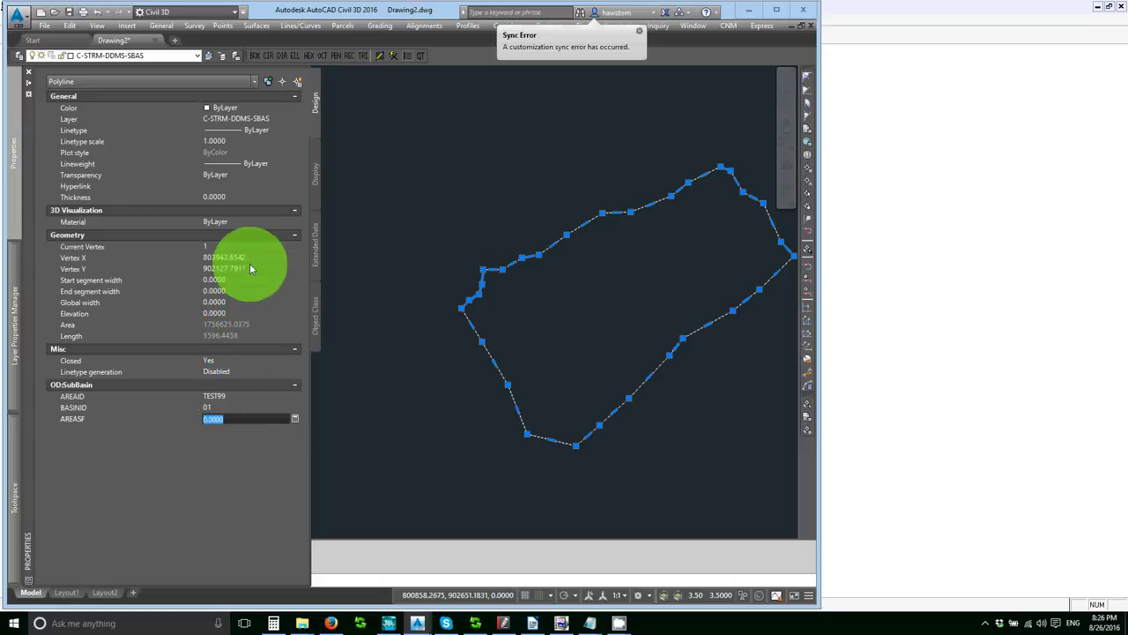
Step: Review the sub-basin, soil and land use layers in the layer list and clear the polyline selection
mouse_move(14, 327)
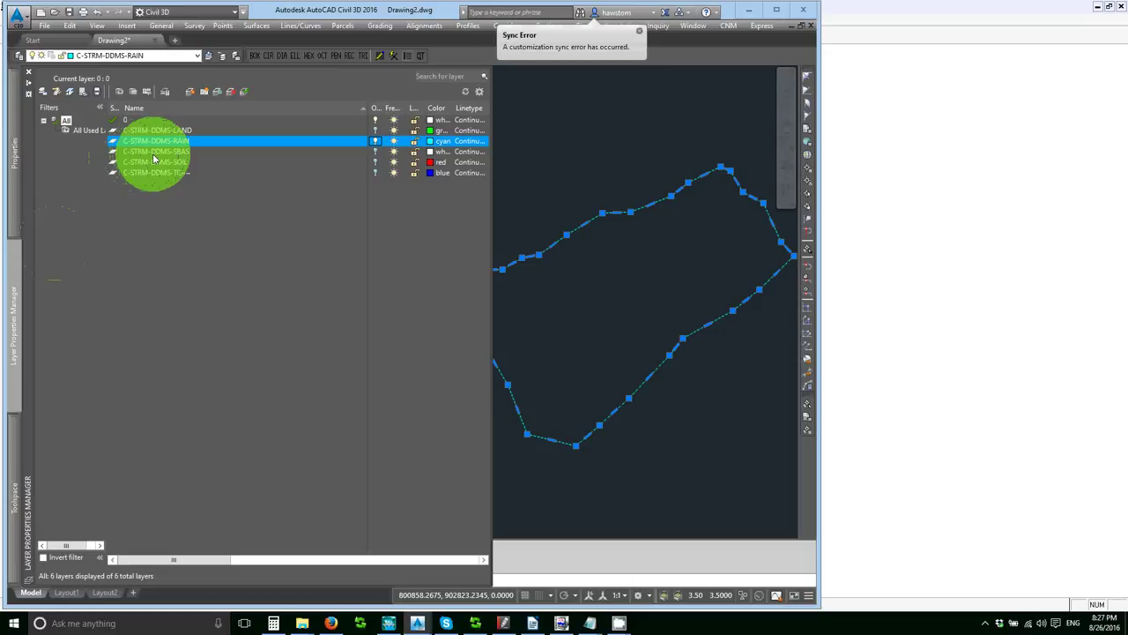
click(156, 151)
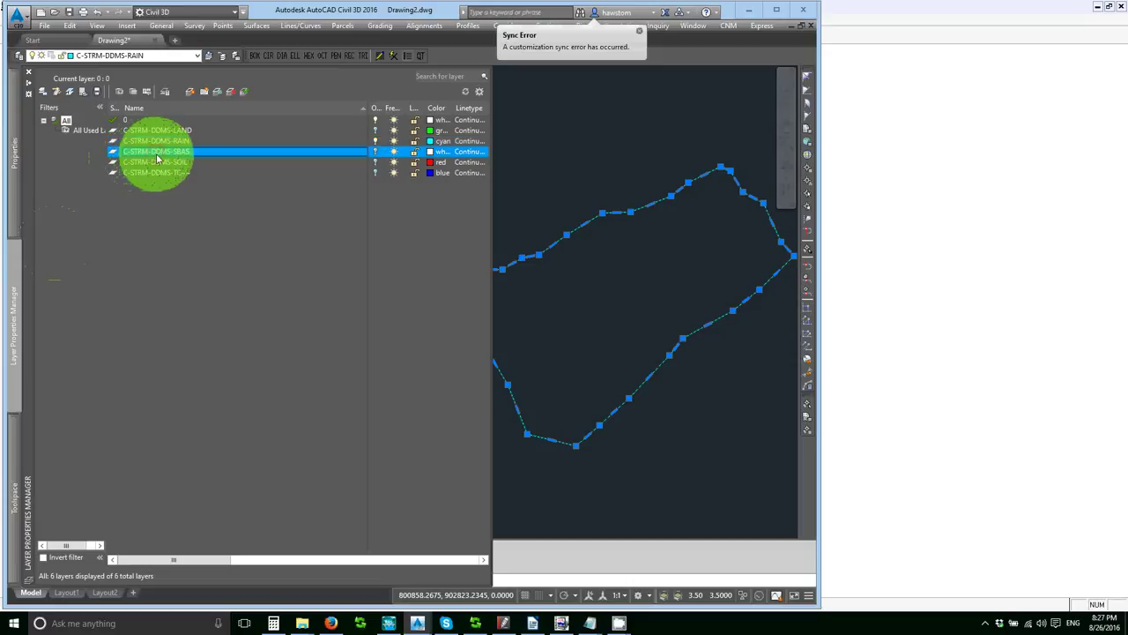
click(156, 162)
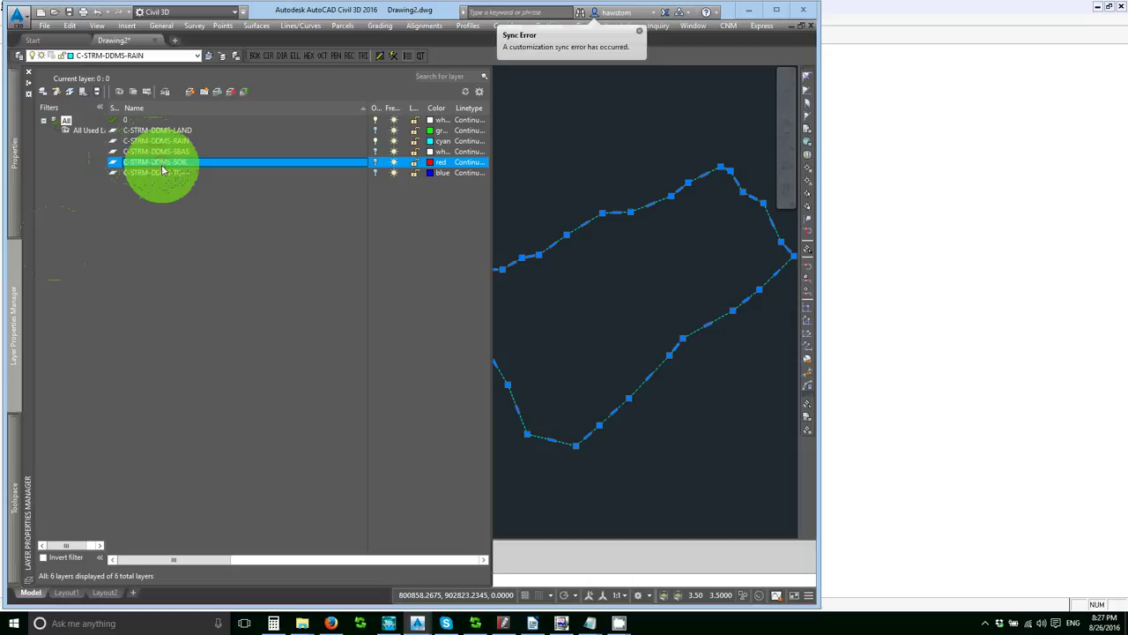
click(167, 129)
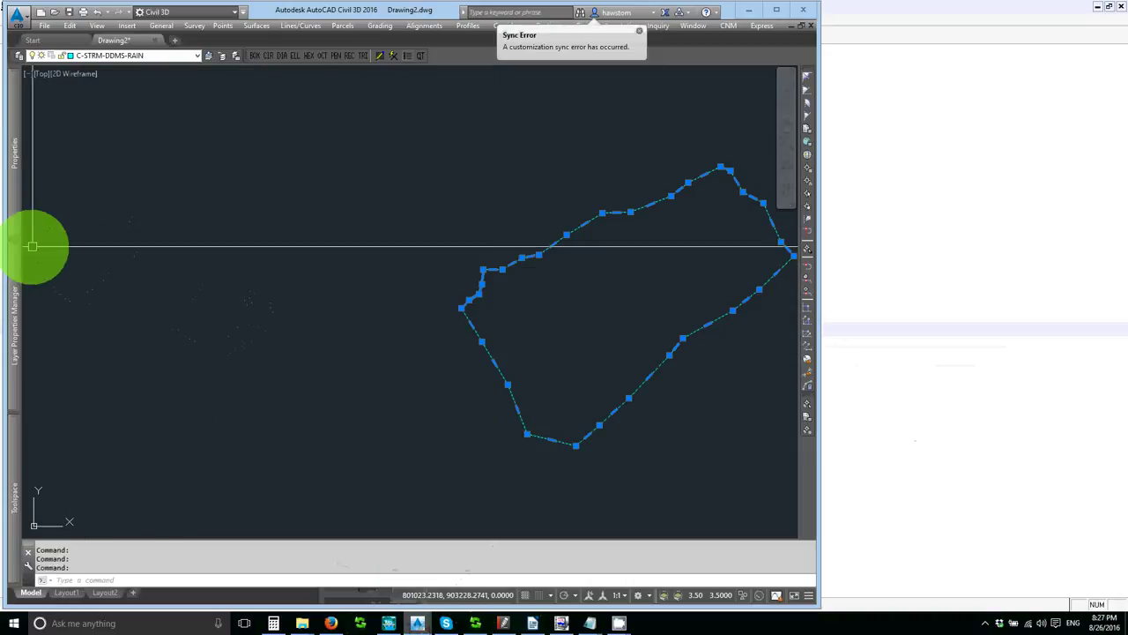
key(Escape)
Step: Turn off C-STRM-DDMS-RAIN, turn on C-STRM-DDMS-LAND and select the land use polyline to examine its attached data
mouse_move(11, 303)
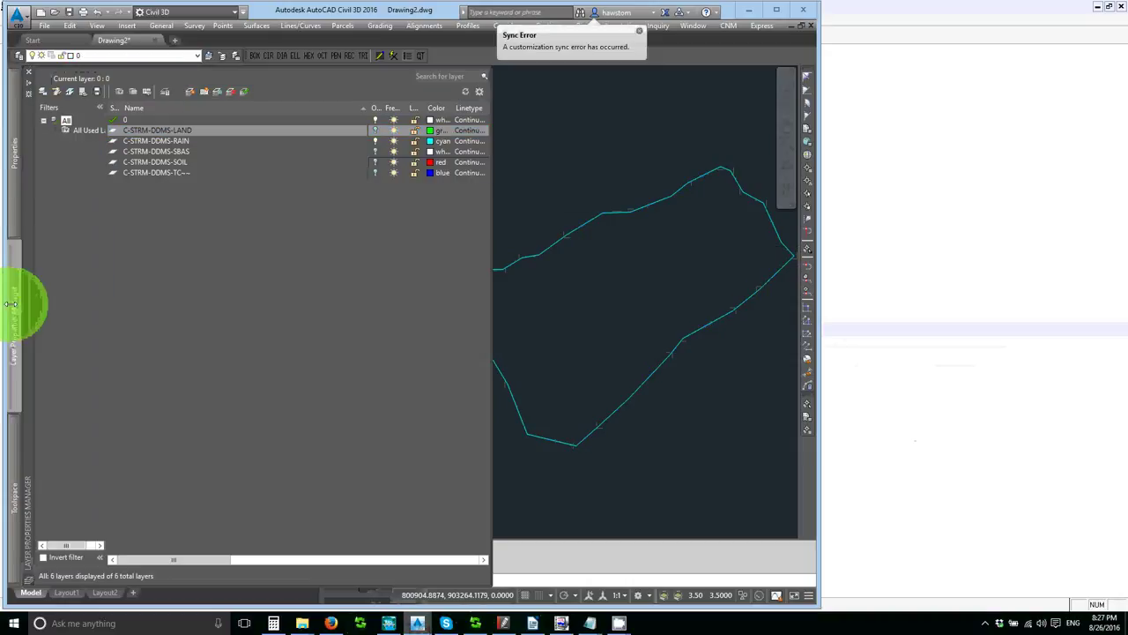
click(375, 143)
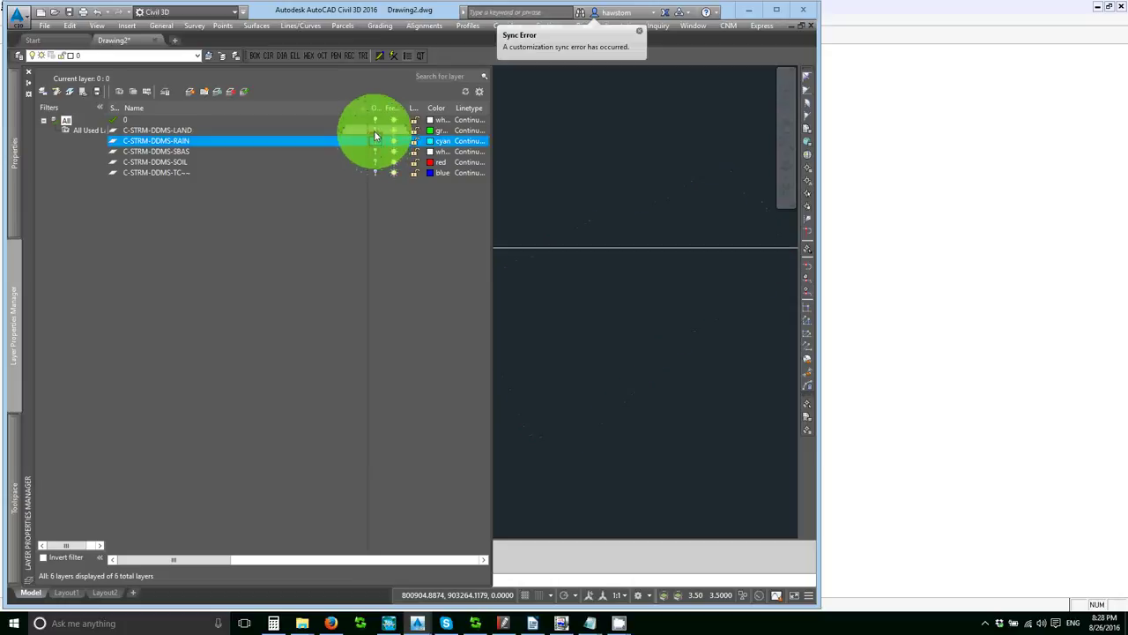
click(375, 129)
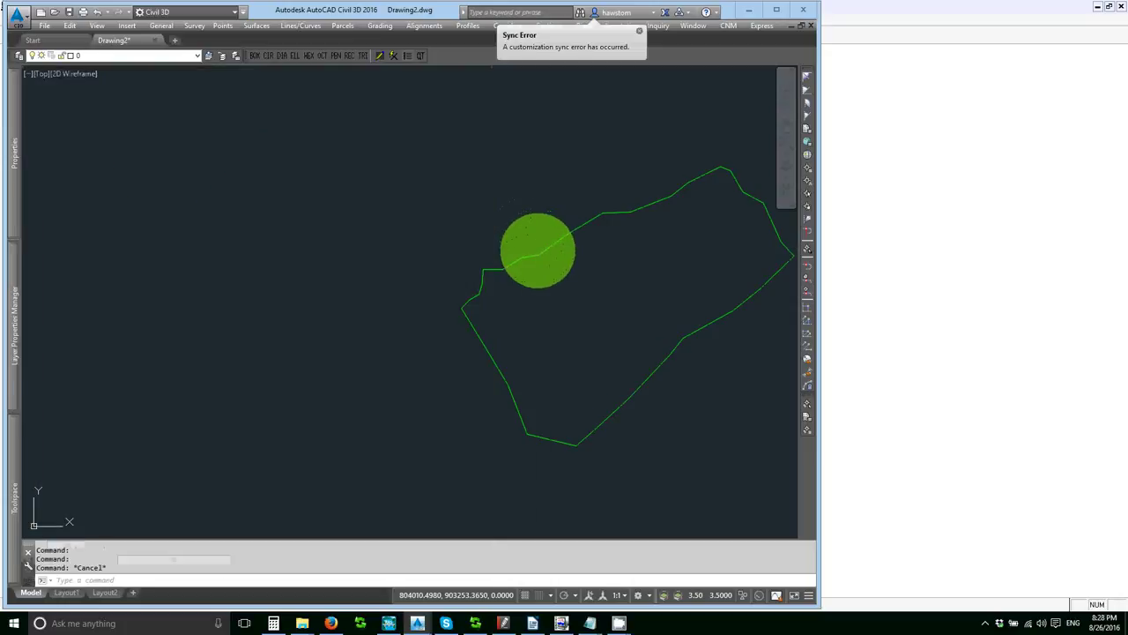
click(485, 264)
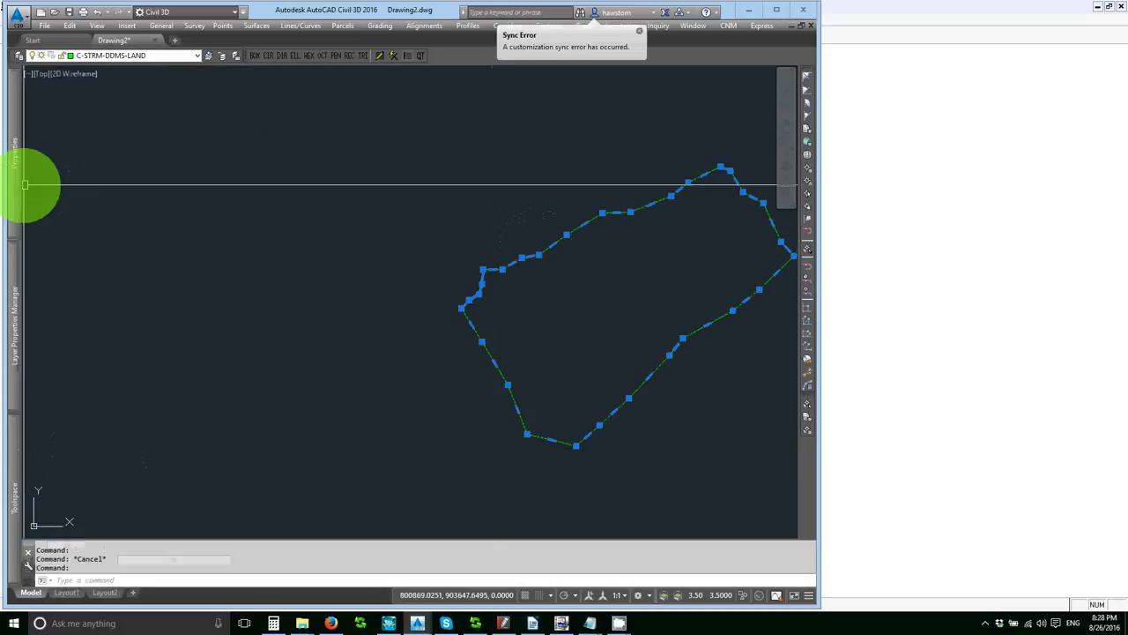
mouse_move(16, 189)
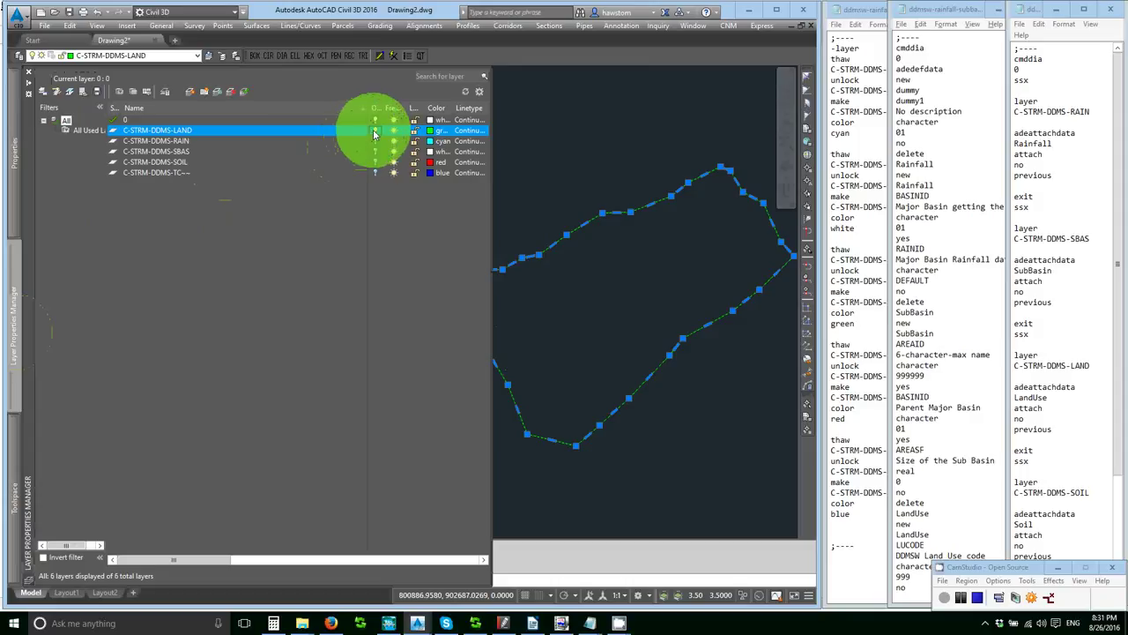
Step: Switch visibility from C-STRM-DDMS-LAND to C-STRM-DDMS-SOIL and examine the soil polyline's attached SOIL_LID field
click(376, 130)
click(375, 162)
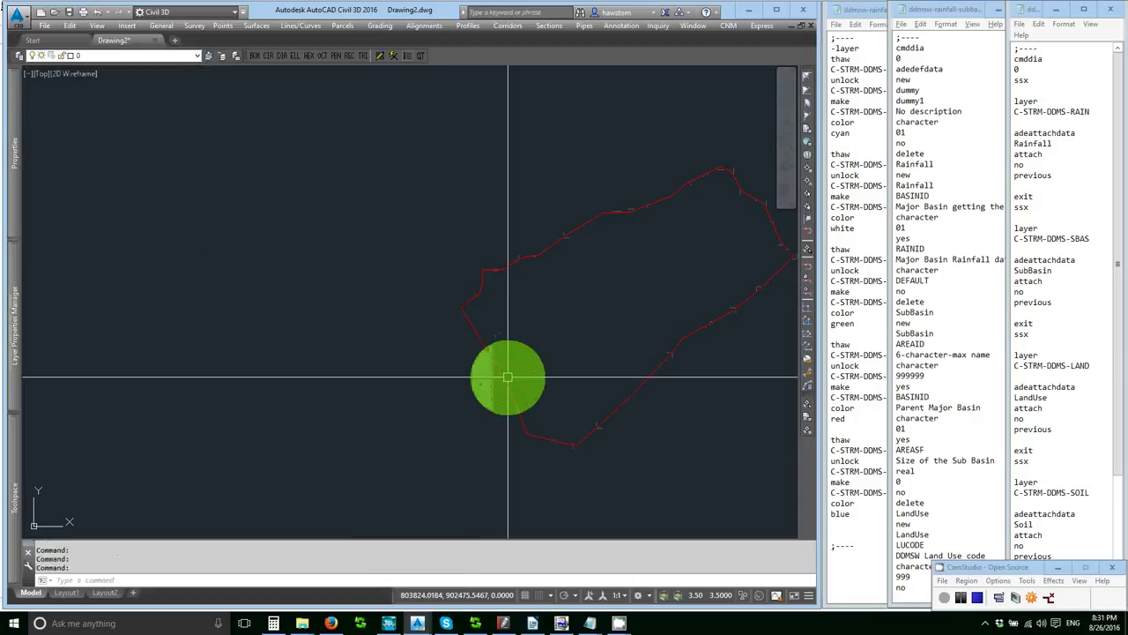
click(502, 373)
mouse_move(12, 181)
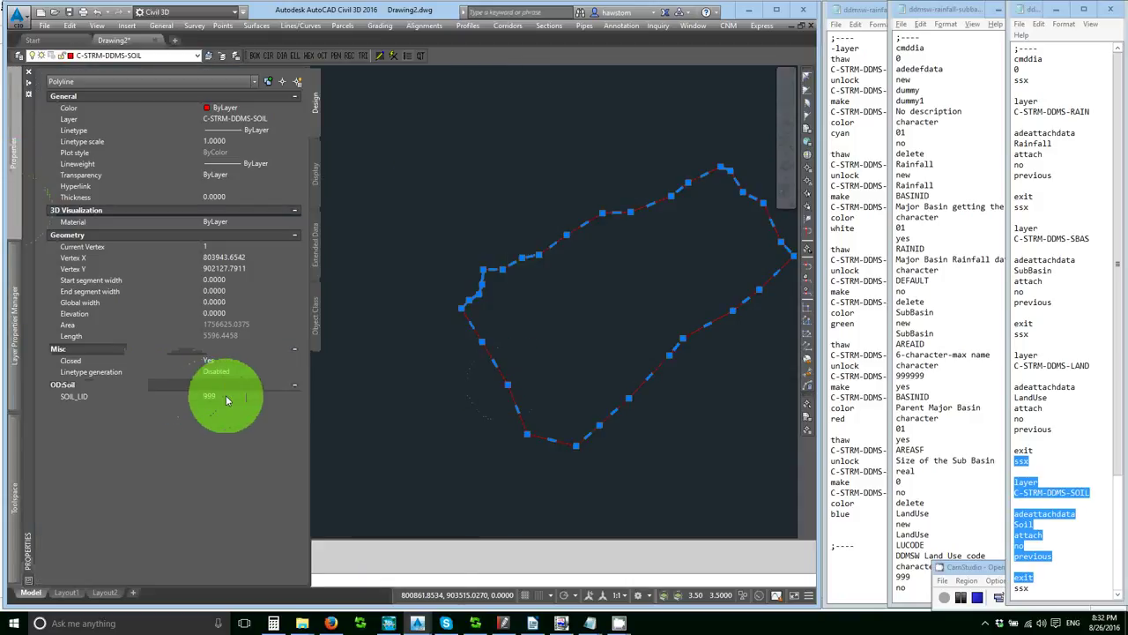
click(226, 398)
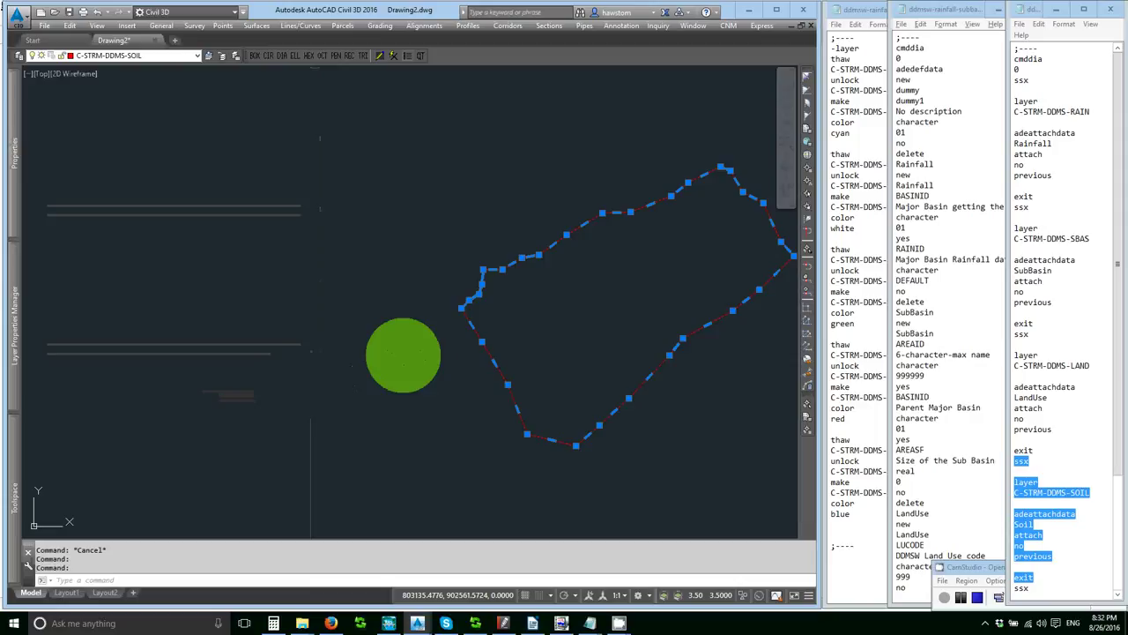
key(Escape)
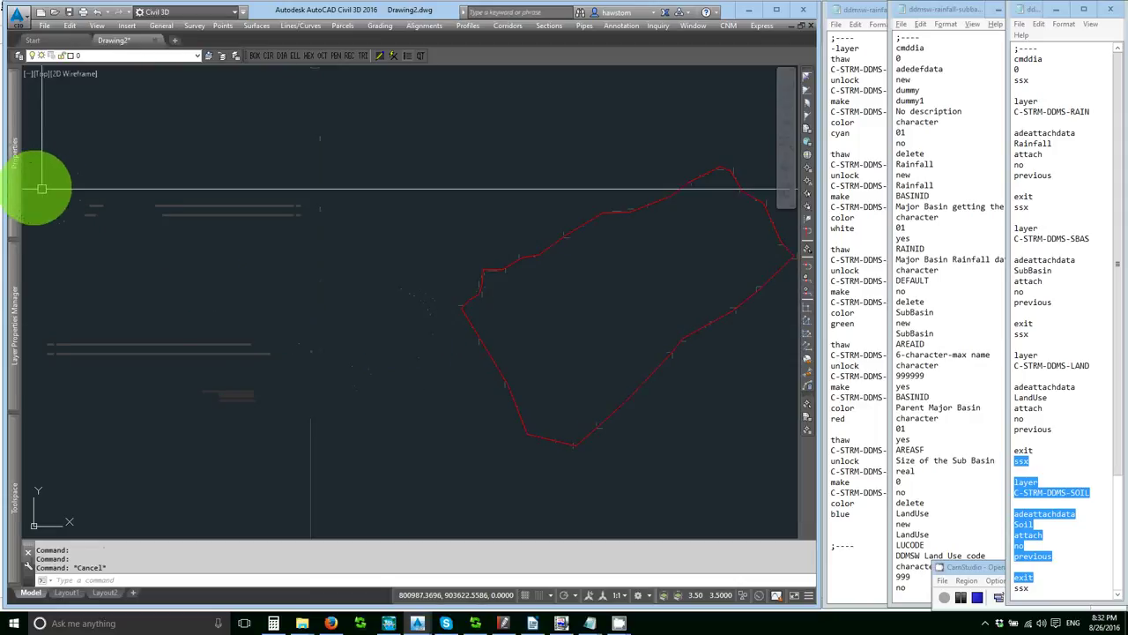
Step: Turn off C-STRM-DDMS-SOIL, turn on C-STRM-DDMS-TC~~ and select the flow path polyline to show its TC object data
mouse_move(18, 192)
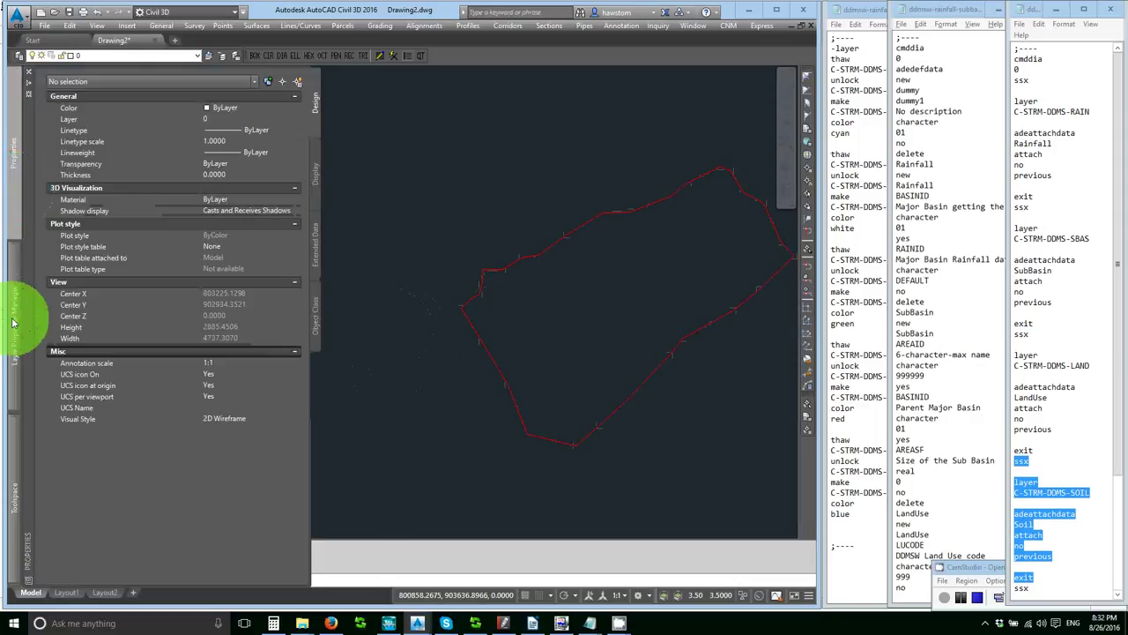
mouse_move(12, 308)
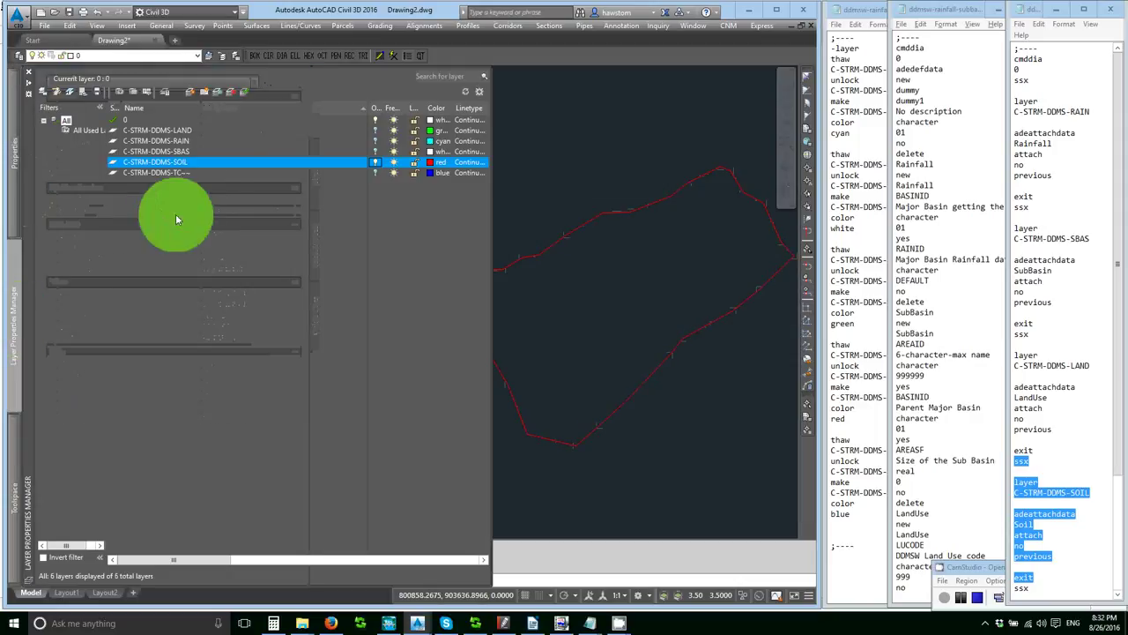
click(376, 162)
click(376, 172)
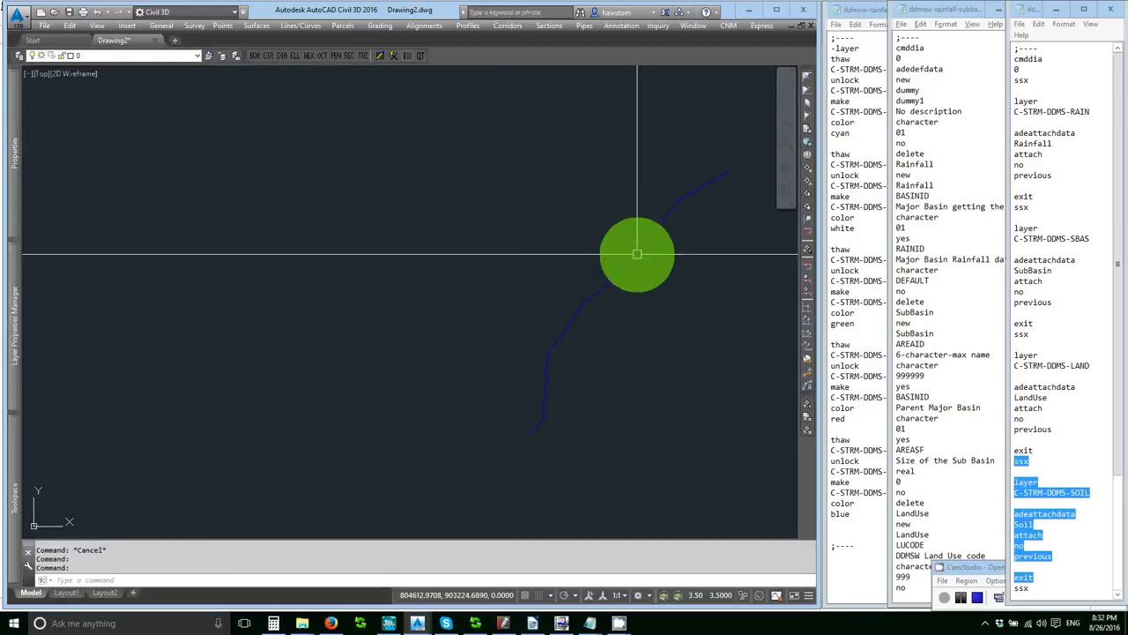
click(637, 253)
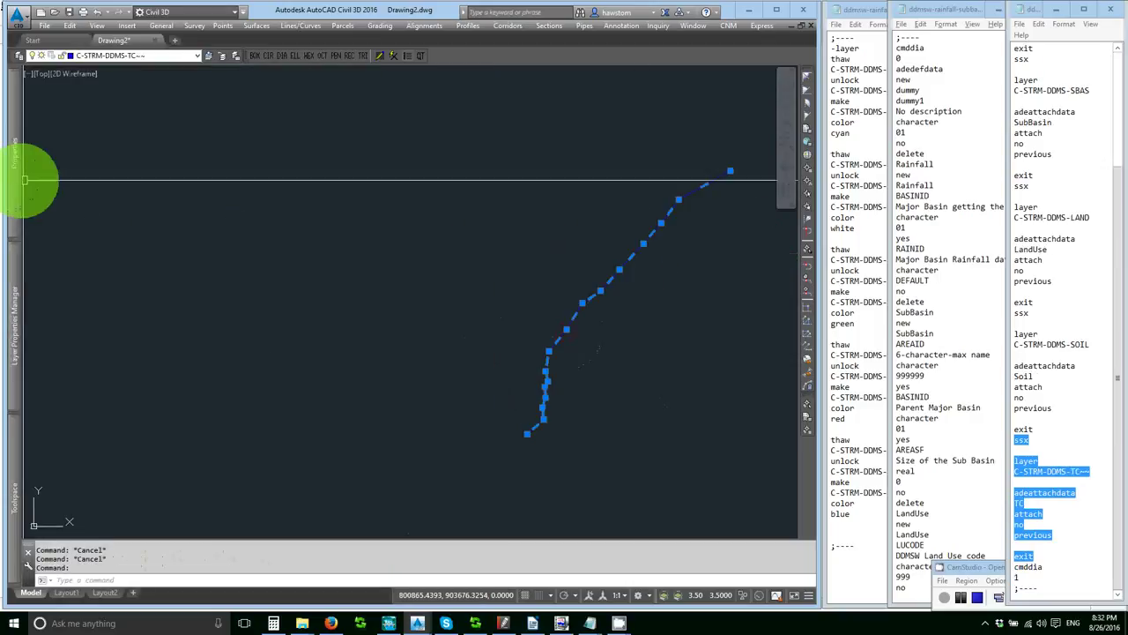
mouse_move(14, 185)
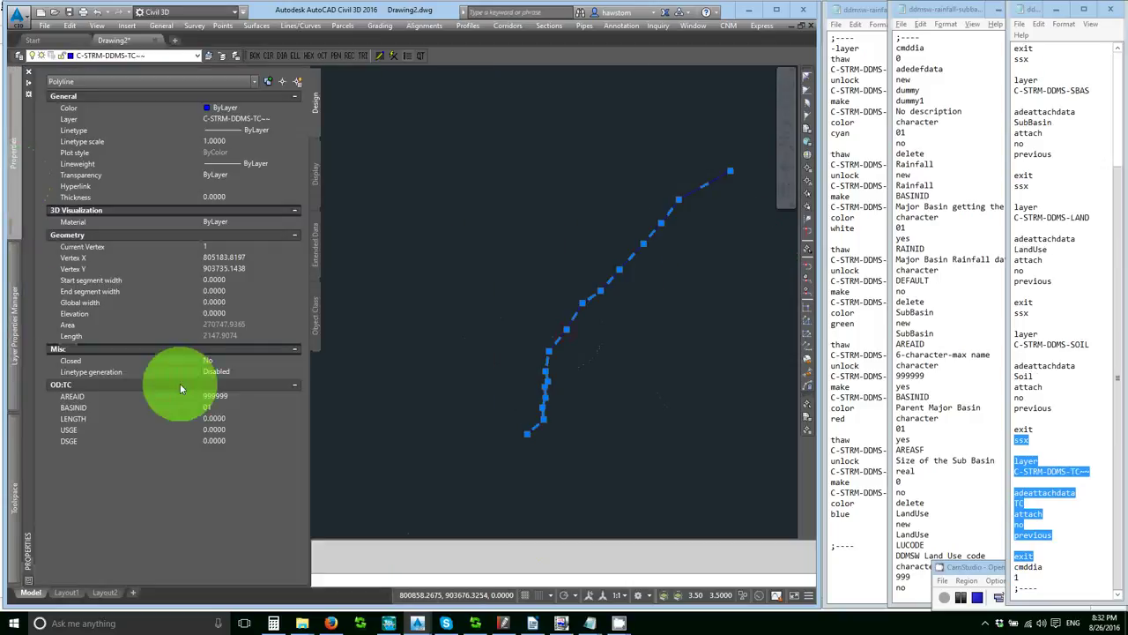
Step: Go through the flow path's TC object data fields and set USGE to 2936 and DSGE to 2458
click(246, 396)
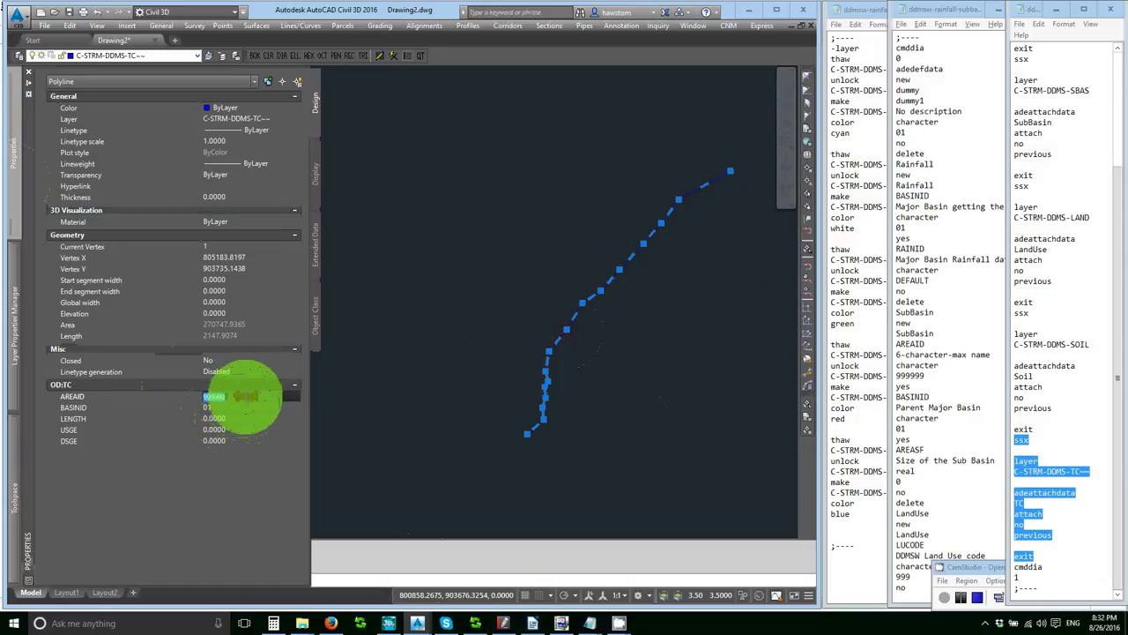
click(237, 408)
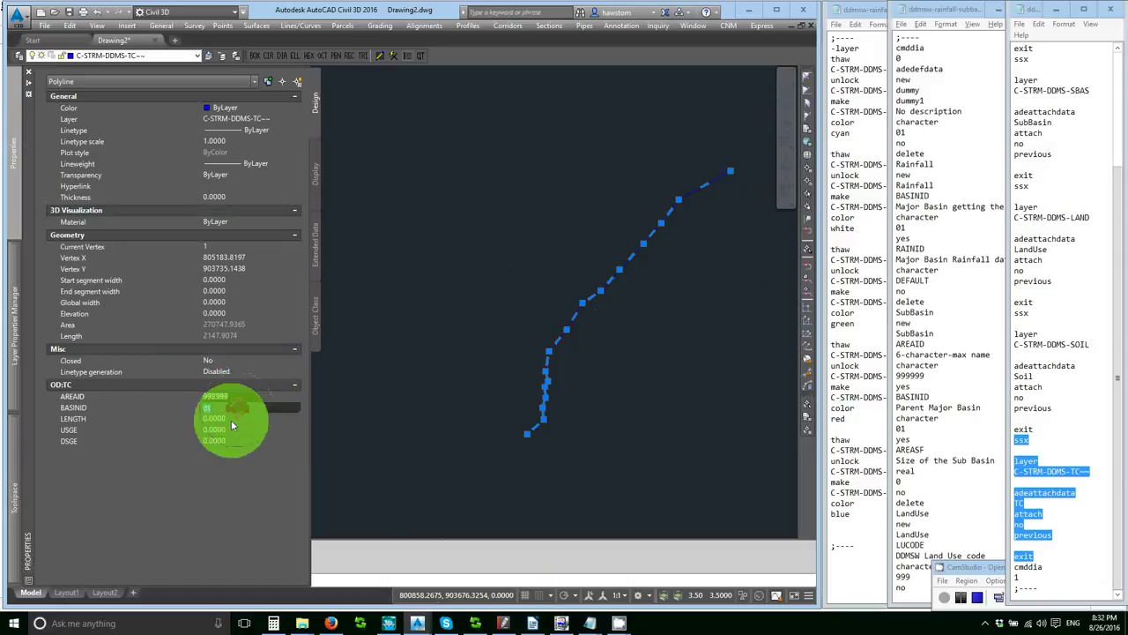
click(231, 419)
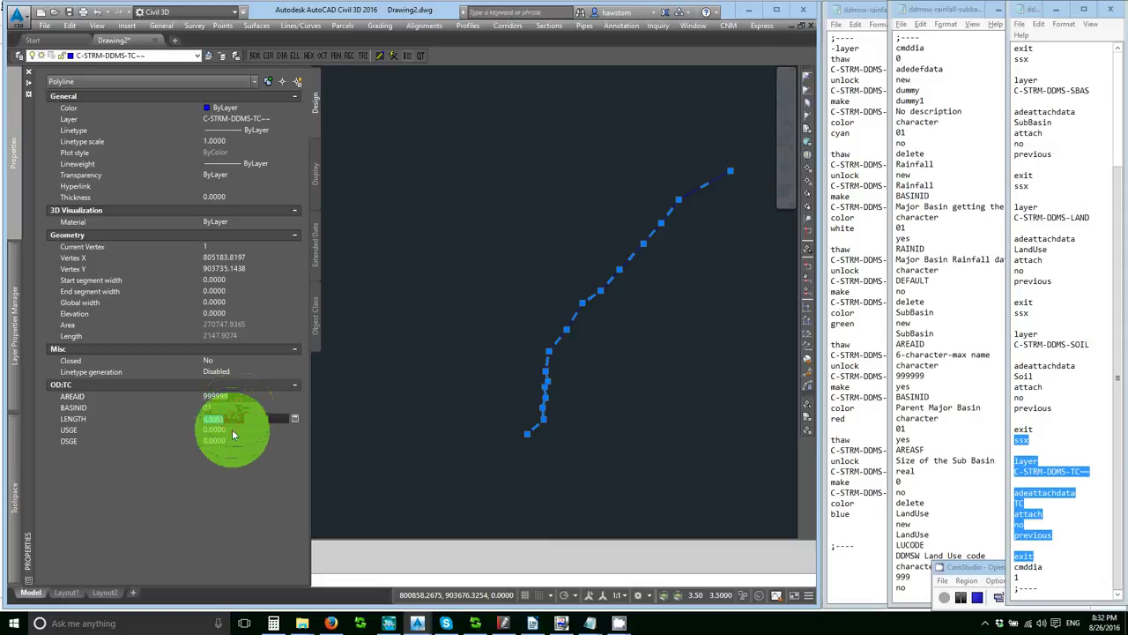
click(232, 429)
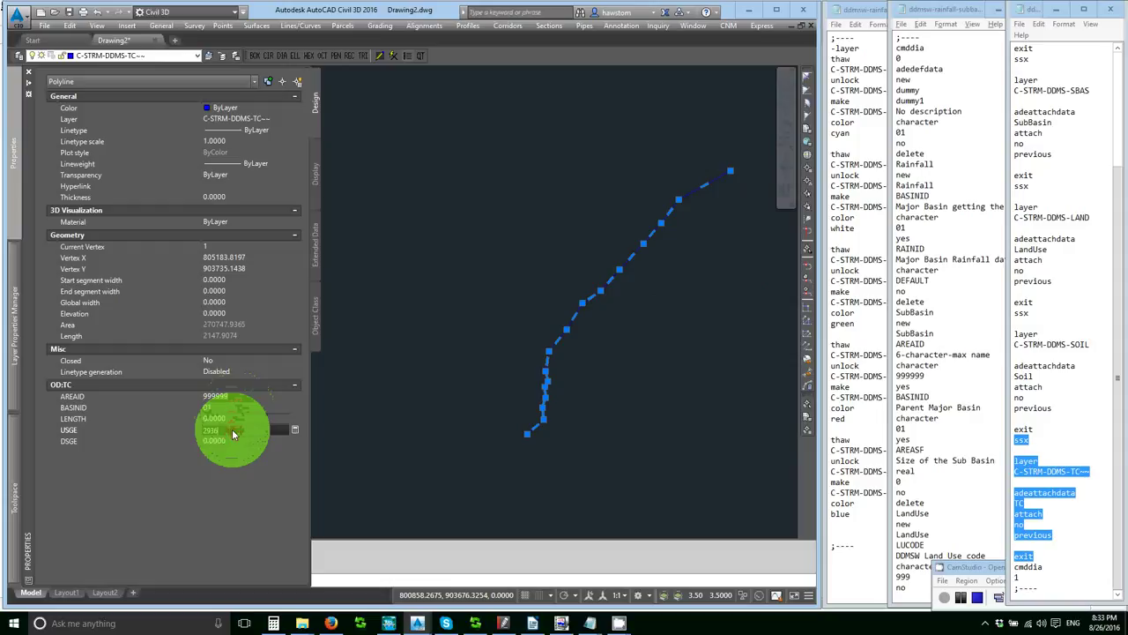
click(233, 441)
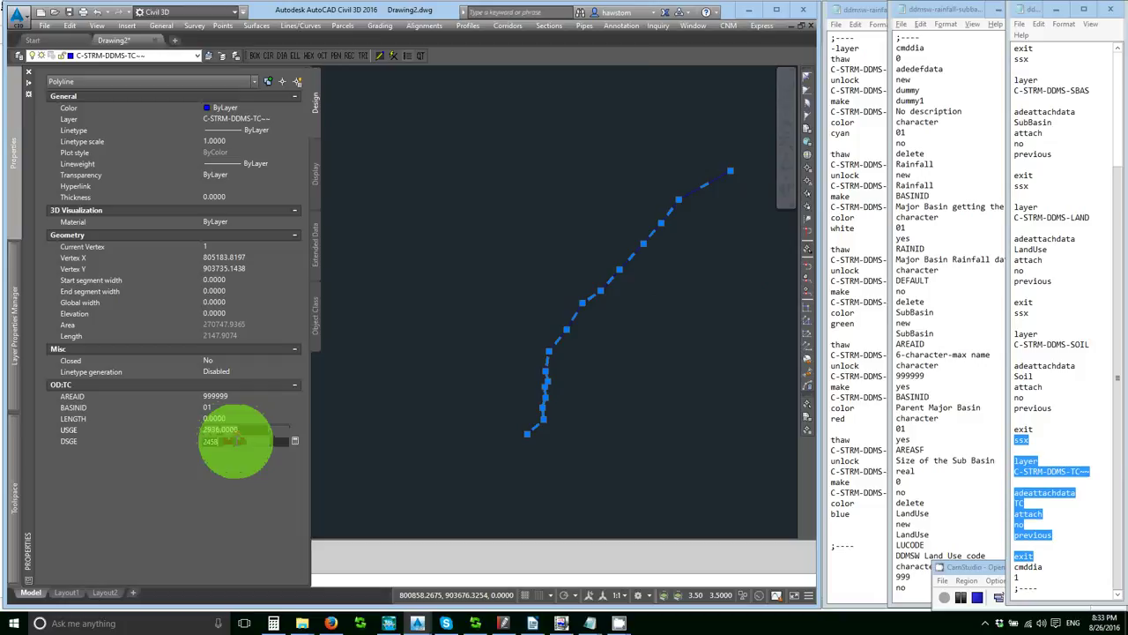
text(2458)
key(Return)
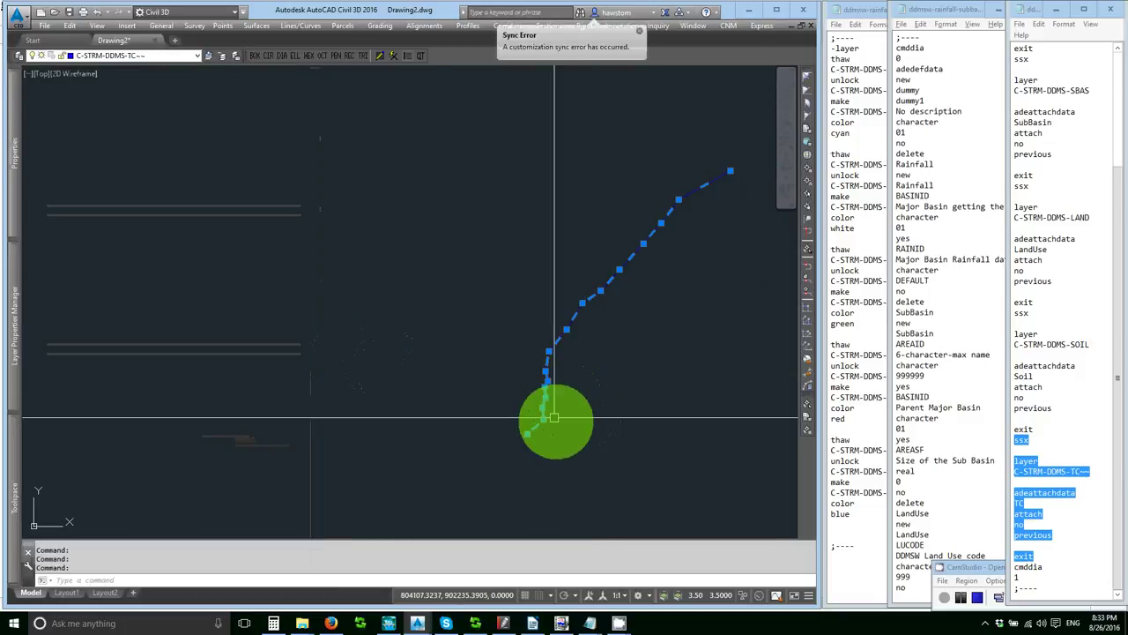
drag(553, 417, 539, 499)
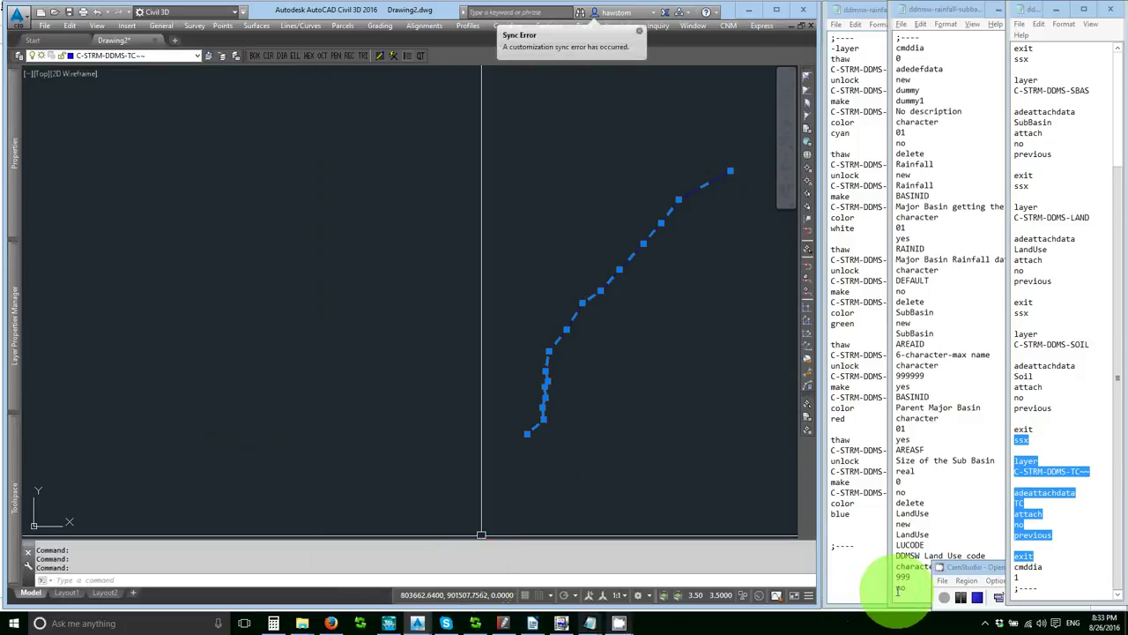
click(964, 569)
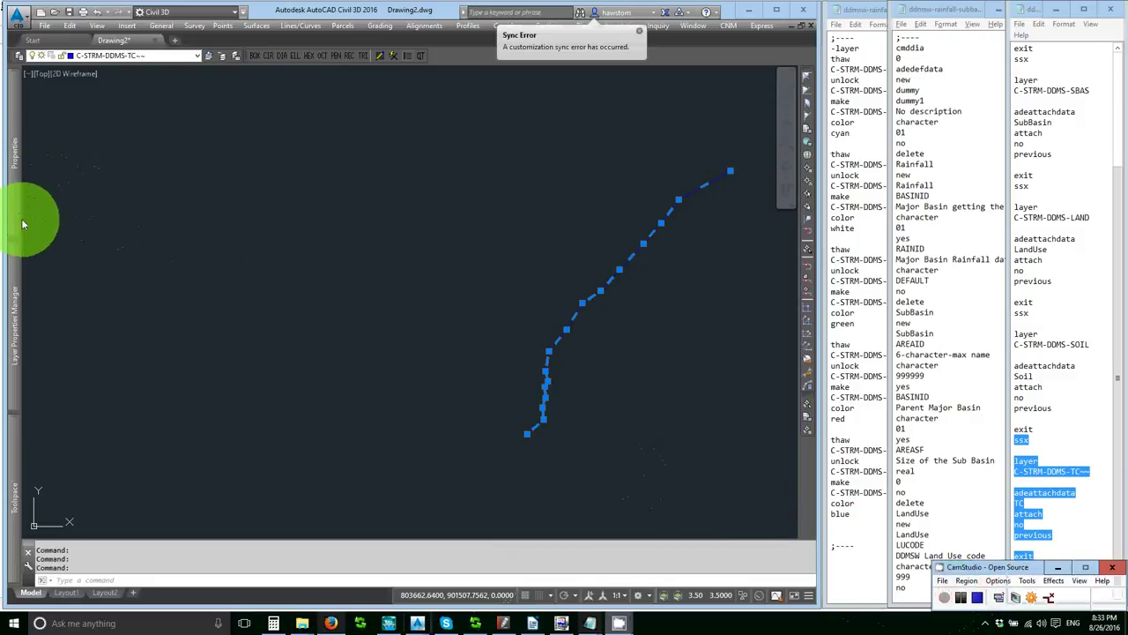
Step: Turn off C-STRM-DDMS-TC~~ and show only the C-STRM-DDMS-RAIN layer with the rainfall boundary
mouse_move(14, 303)
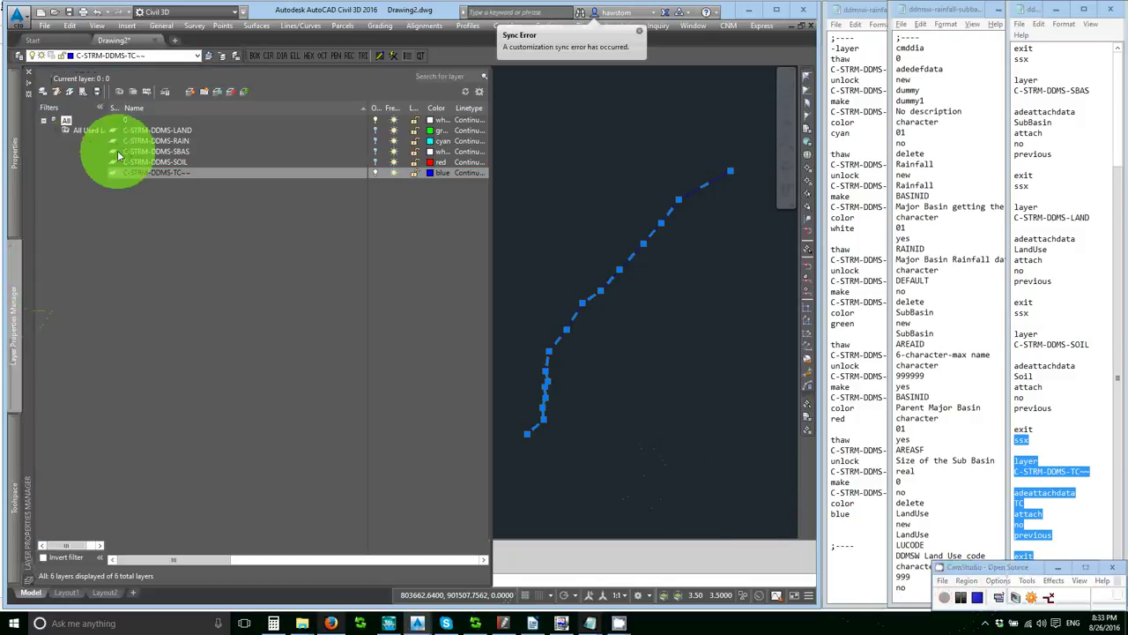
click(375, 131)
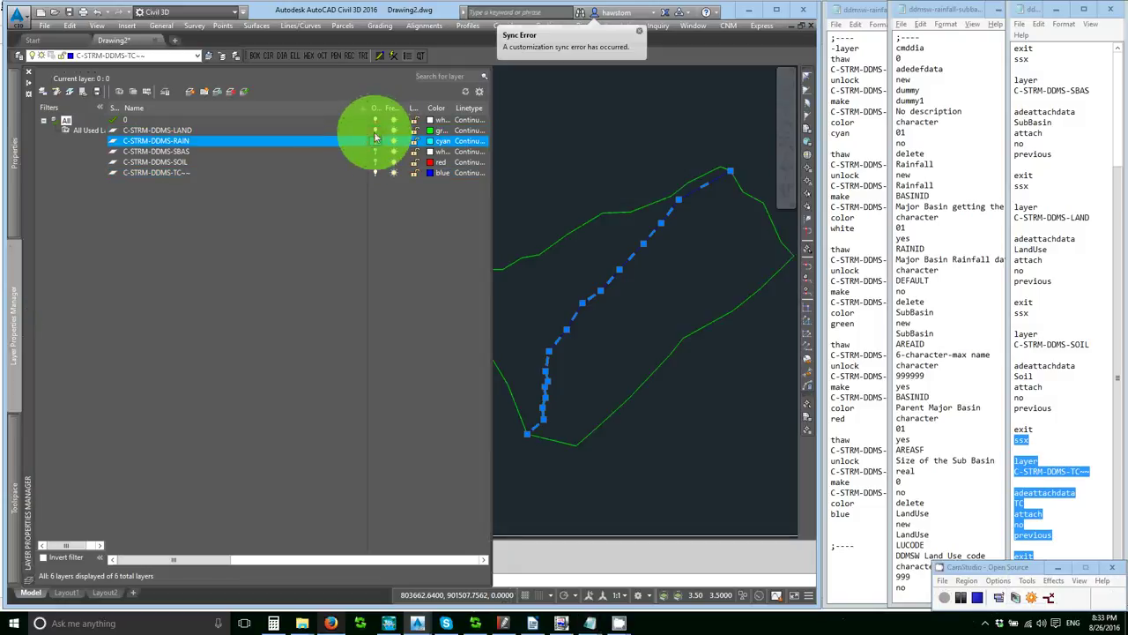
click(374, 172)
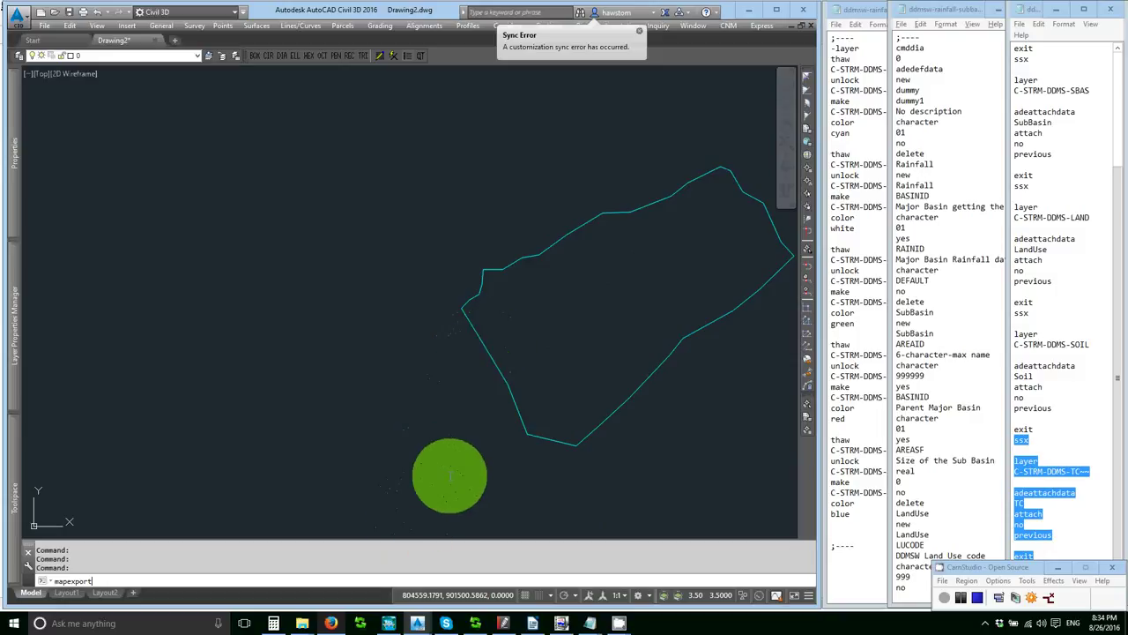
Step: Start MAPEXPORT to an ESRI Shapefile named Rainfall in the DDMSW folder on the Desktop
key(Return)
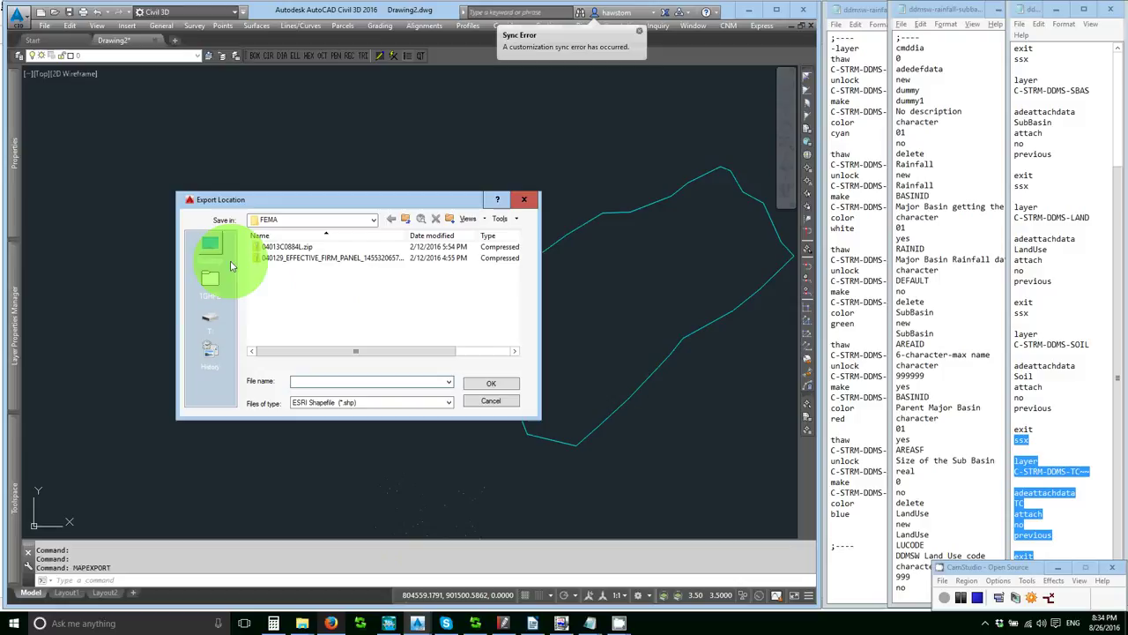
click(210, 245)
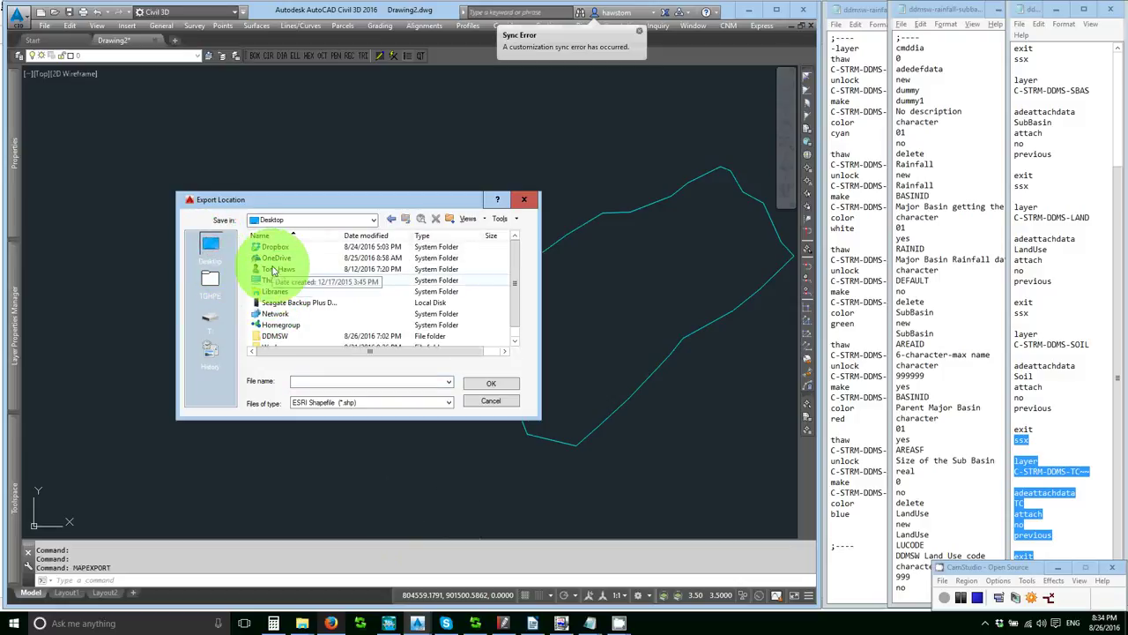
double_click(271, 325)
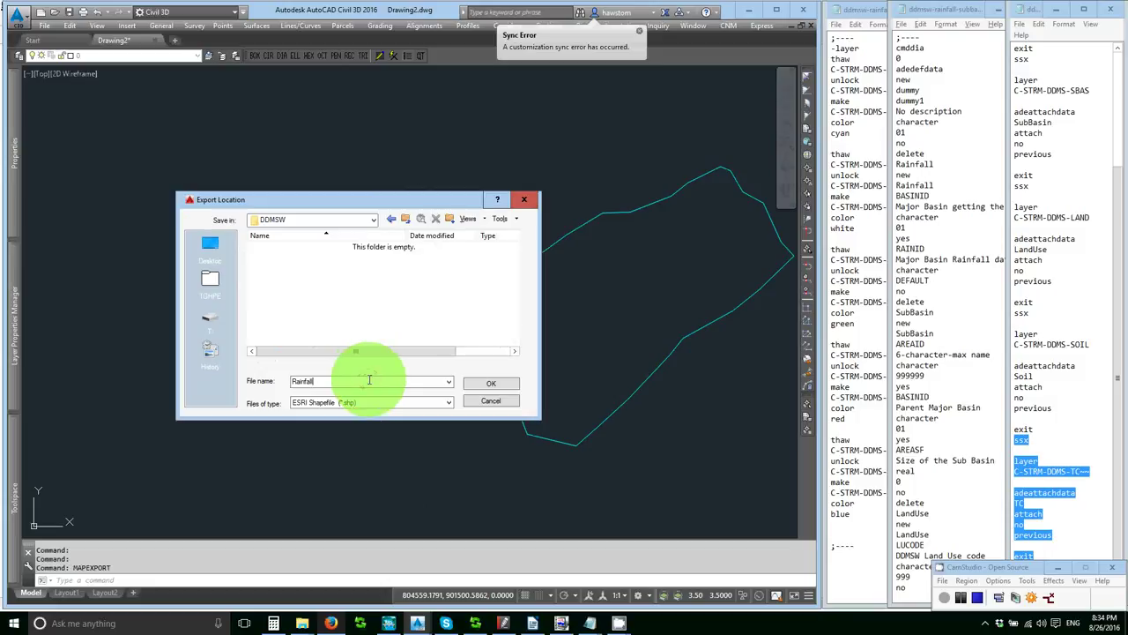
key(Return)
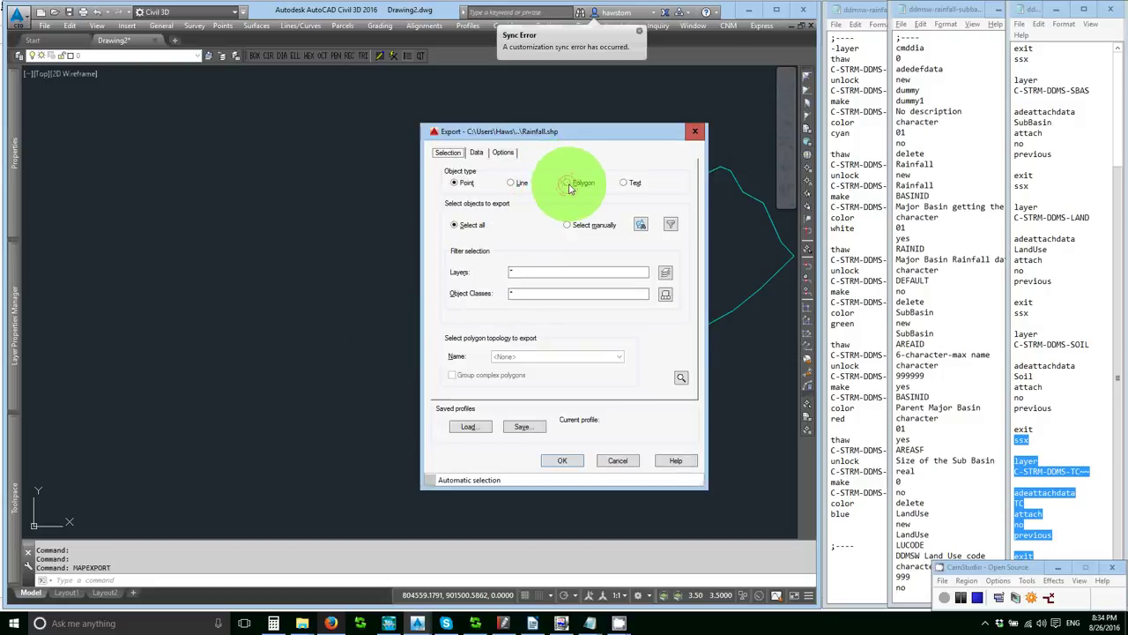
Step: Set the Rainfall export's object type to Polygon and manually select the rainfall boundary as the object to export
click(568, 183)
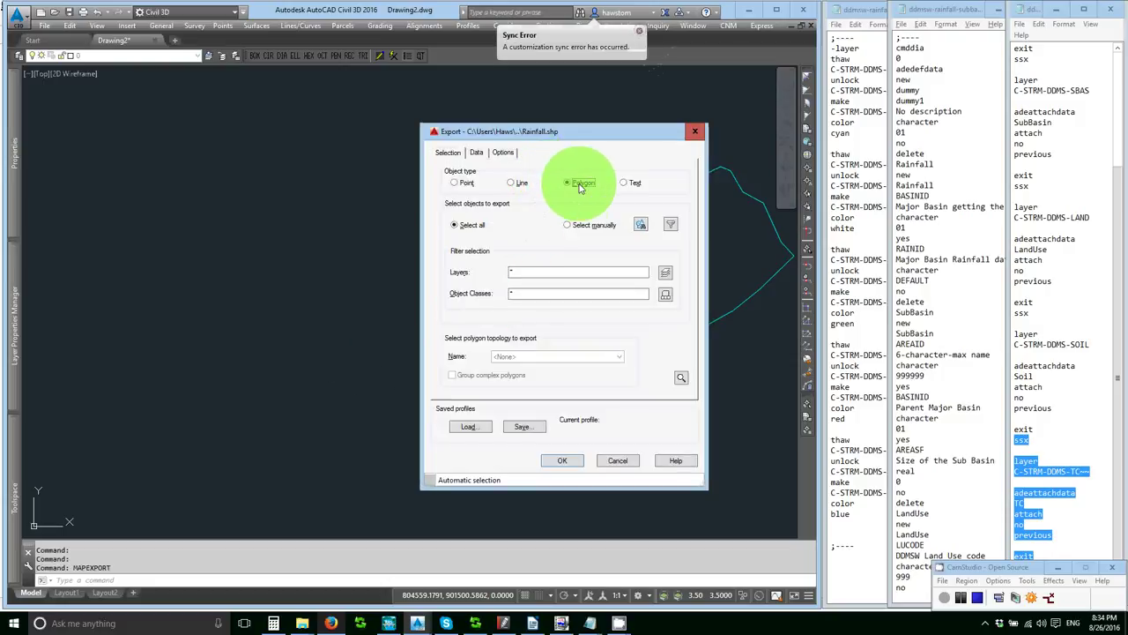
click(569, 226)
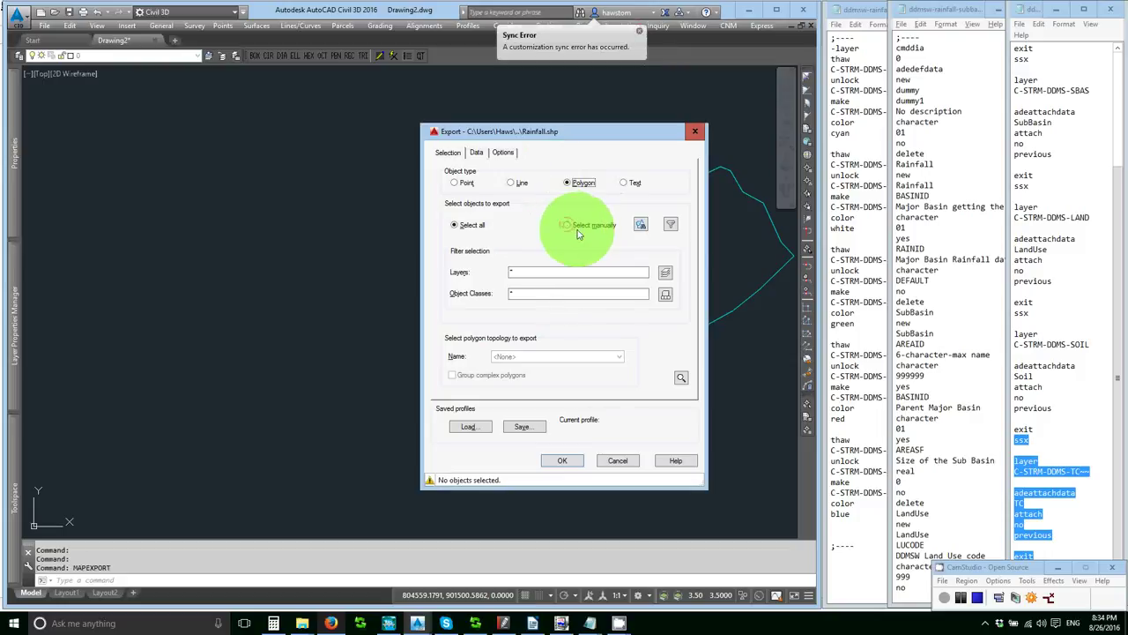
click(641, 224)
click(634, 220)
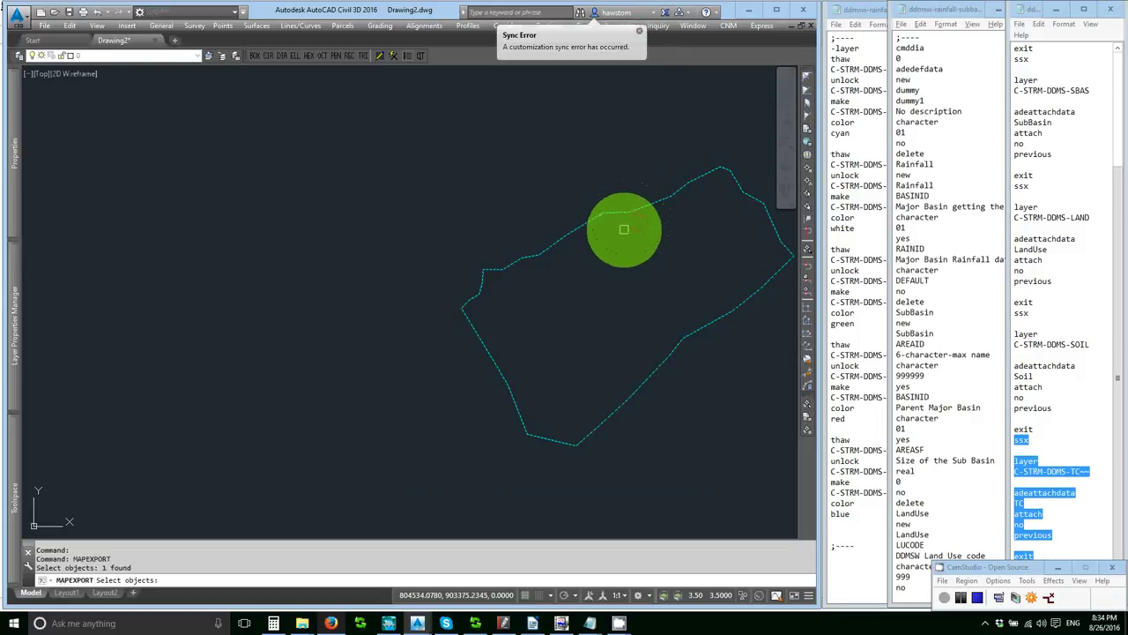
key(Return)
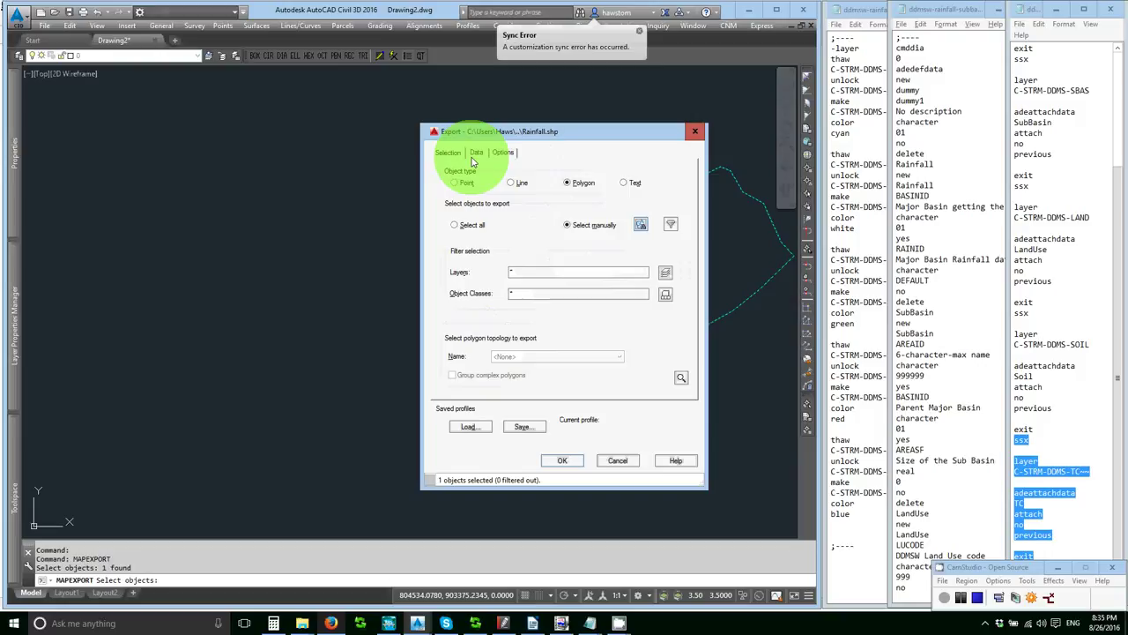
Step: Include the BASINID and RAINID fields of the Rainfall object data table as attributes for the export
click(475, 153)
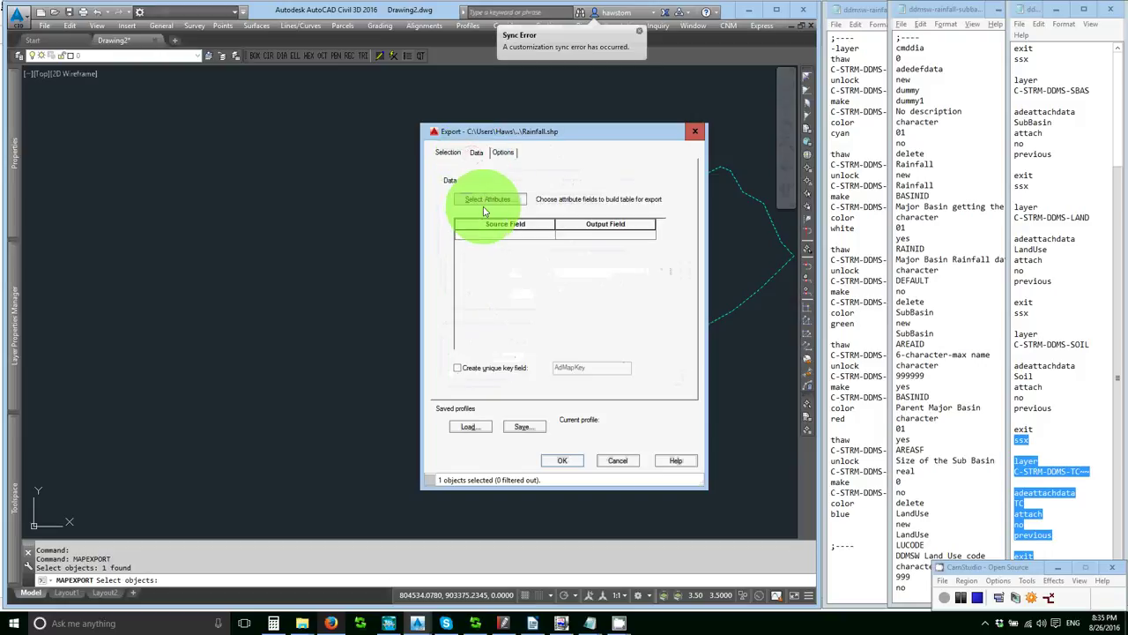
click(490, 201)
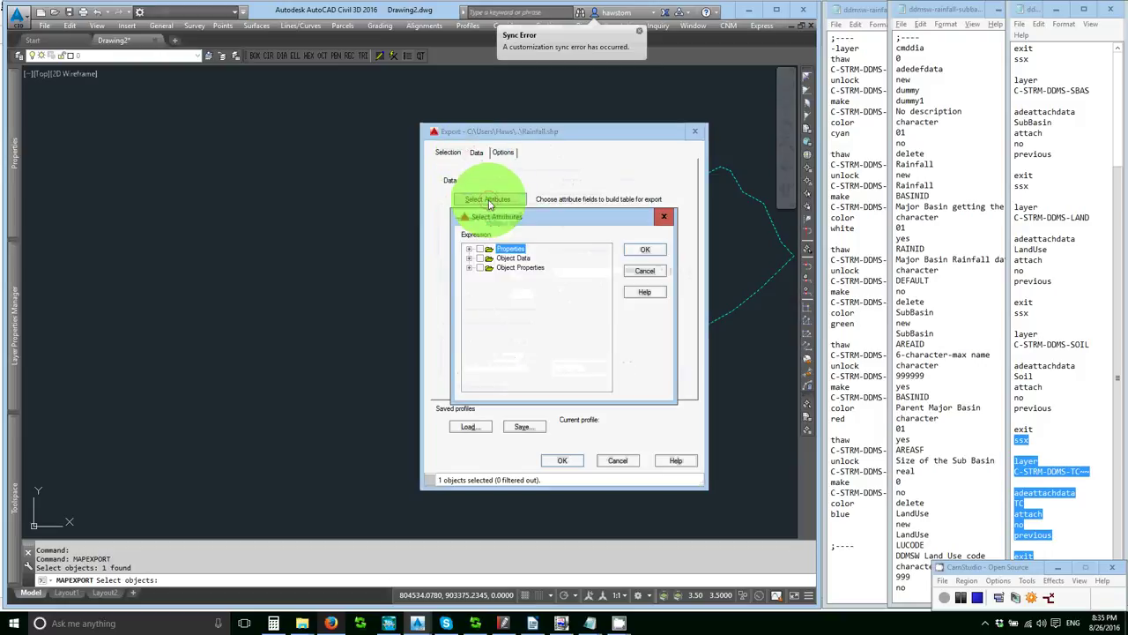
click(469, 257)
click(469, 258)
click(470, 257)
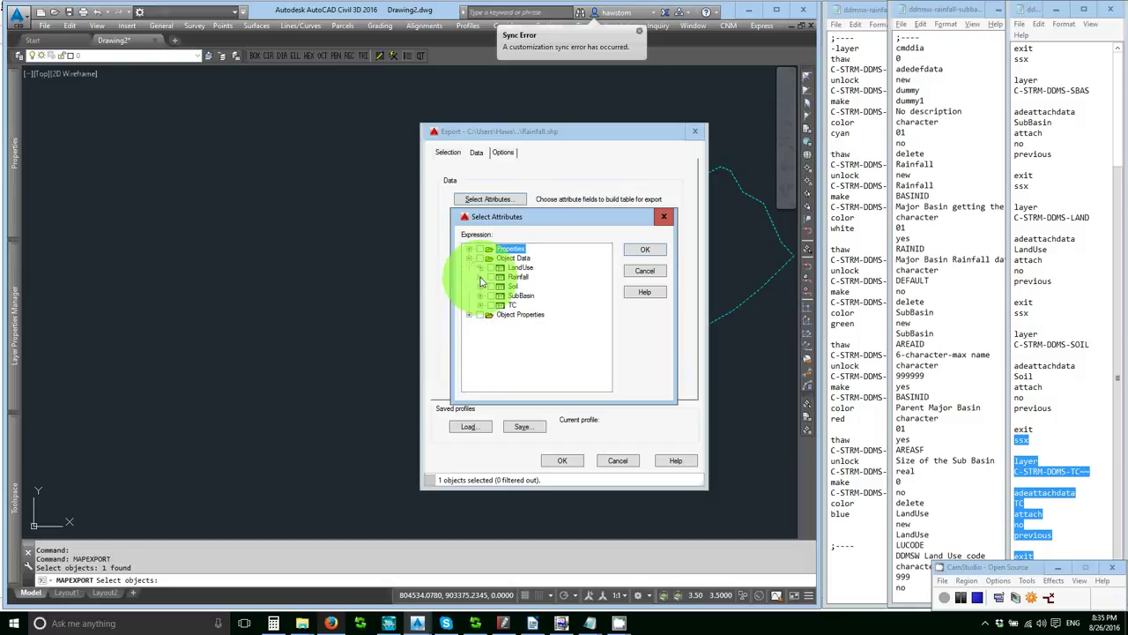
click(481, 276)
click(491, 277)
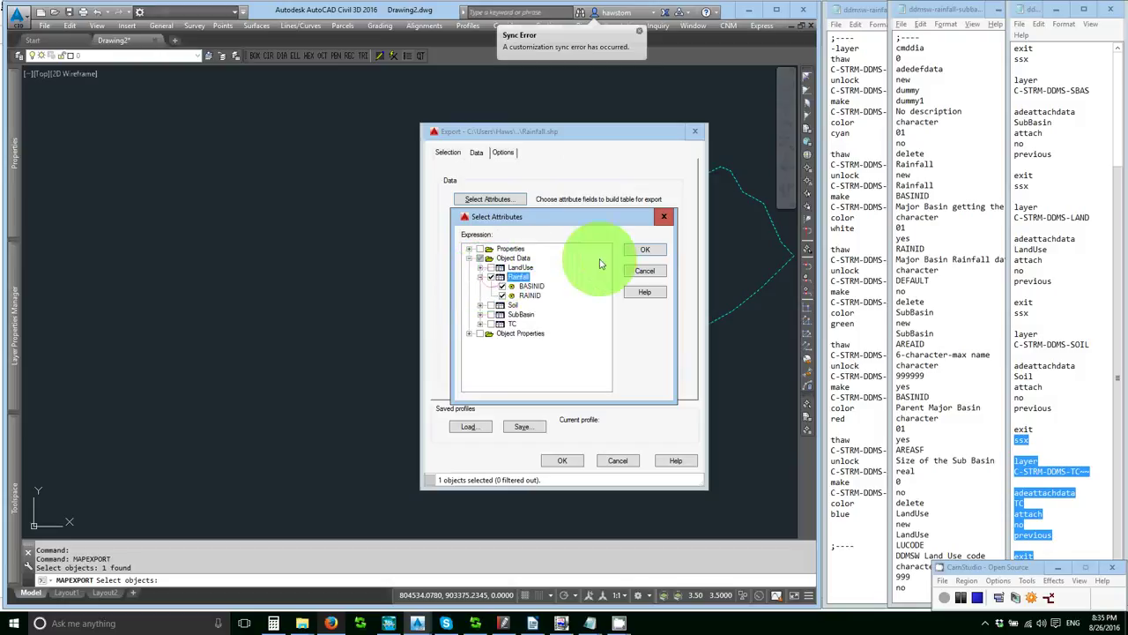
click(644, 250)
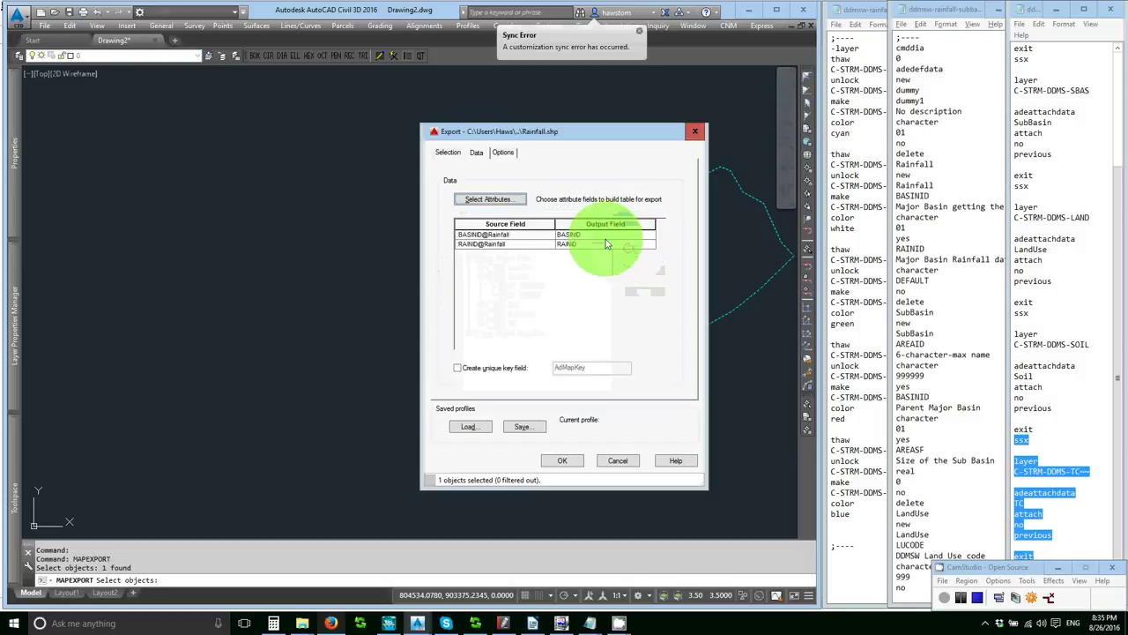
Step: Enable treating closed polylines as polygons and run the Rainfall shapefile export
click(503, 152)
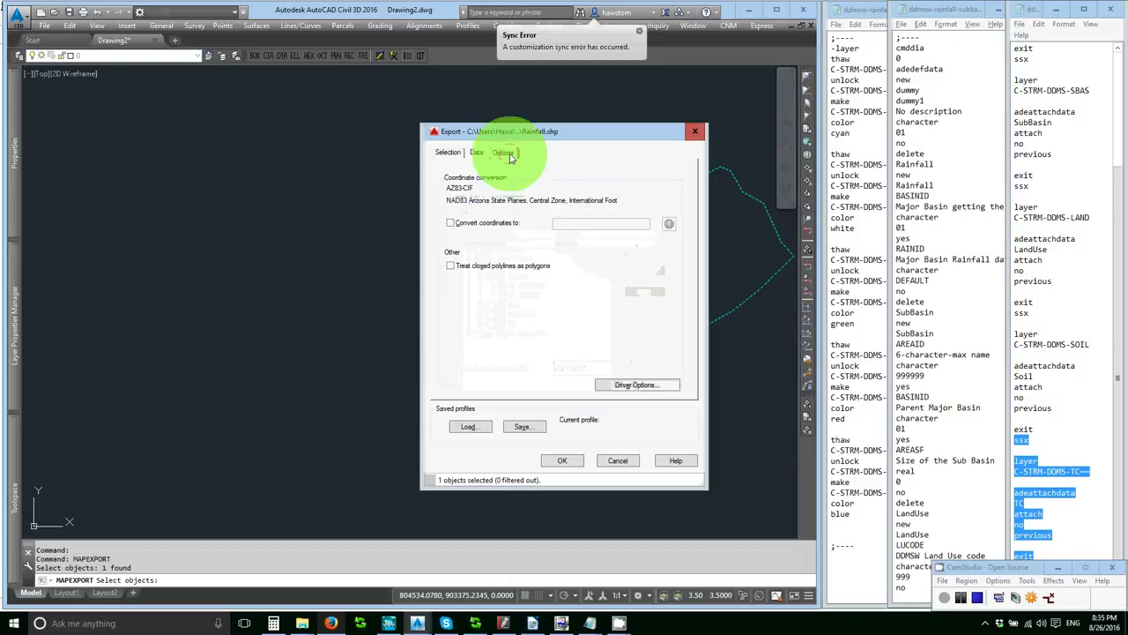
click(452, 266)
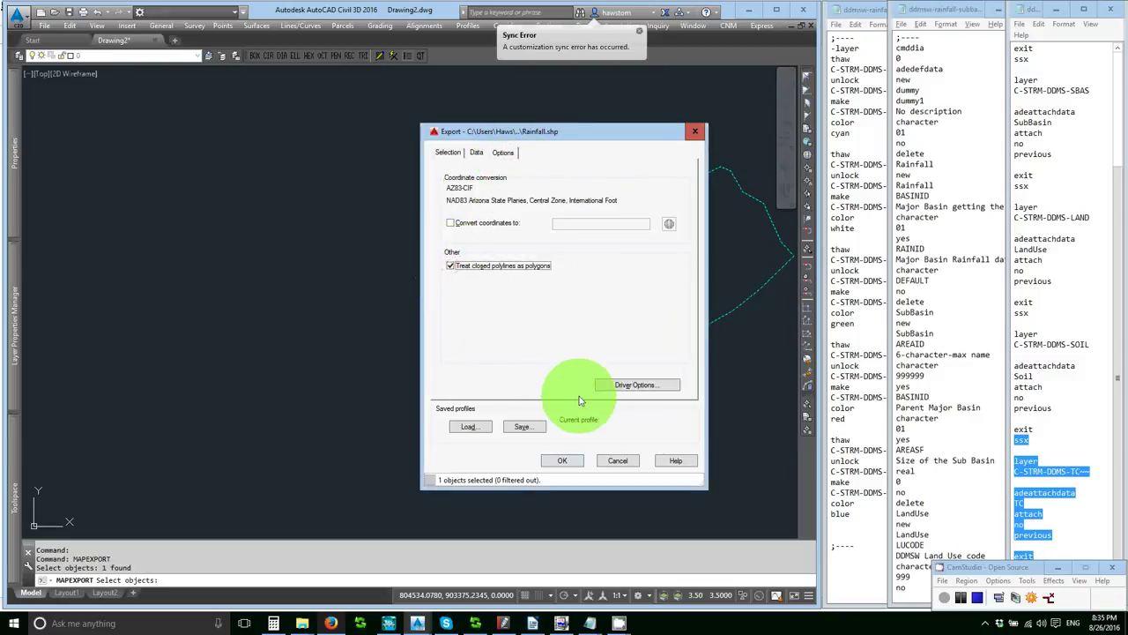
click(563, 461)
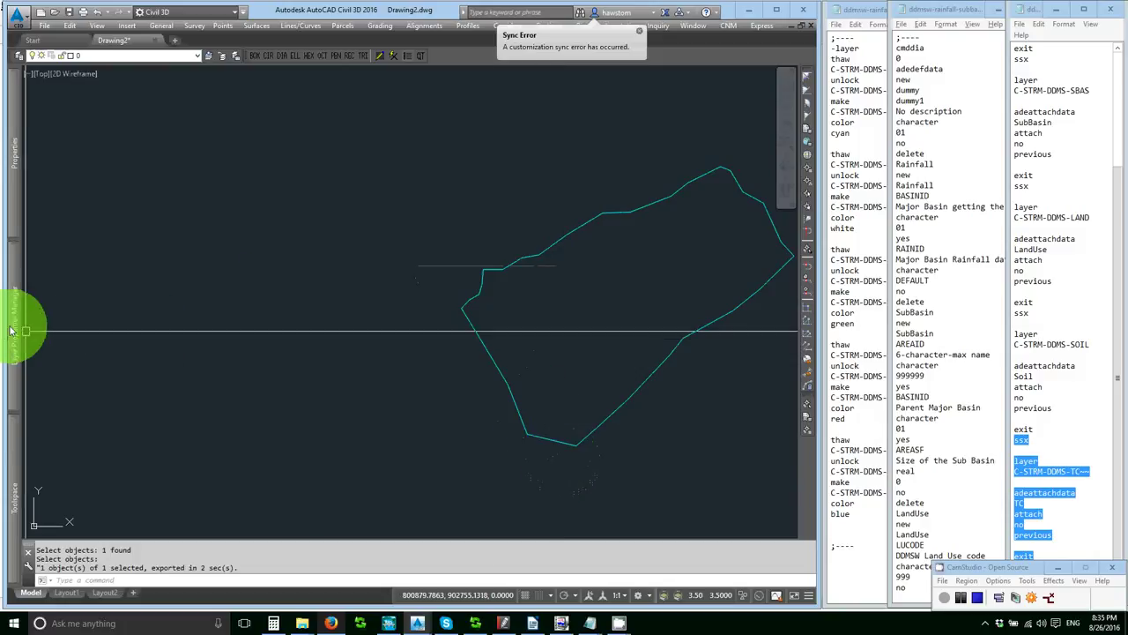
Step: Turn off the C-STRM-DDMS-RAIN layer and turn on C-STRM-DDMS-SBAS
mouse_move(12, 327)
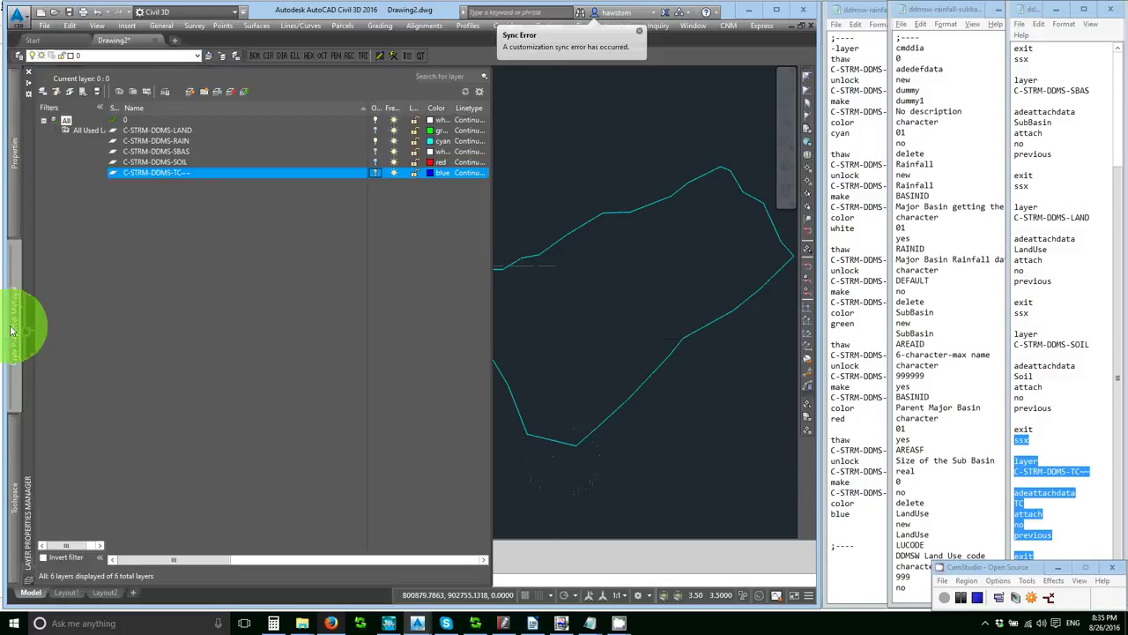
click(376, 141)
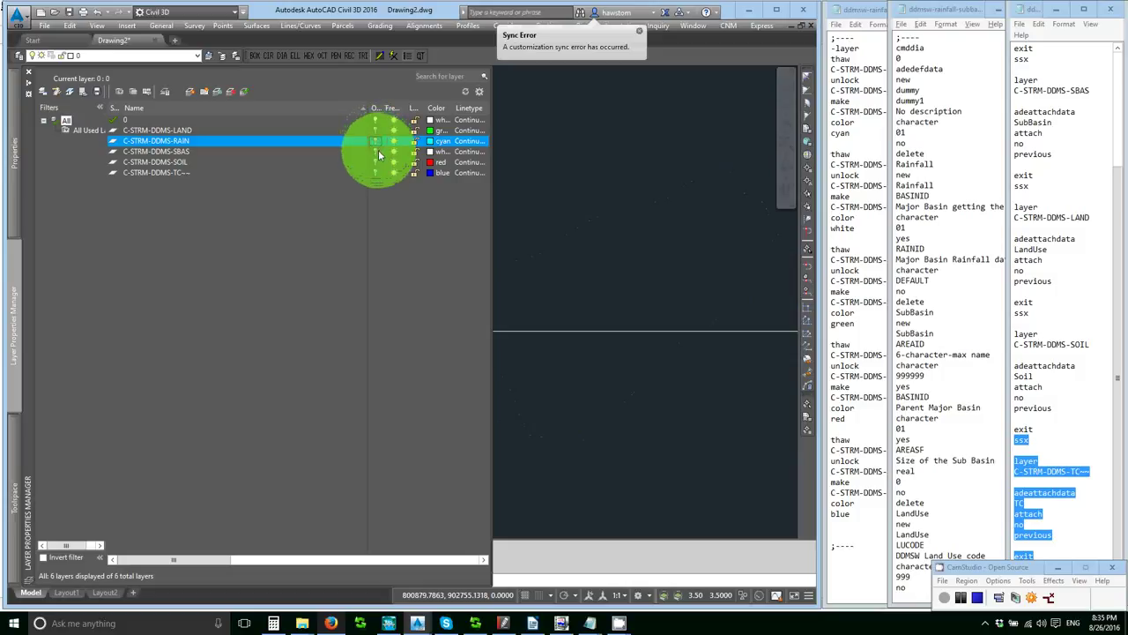
click(378, 152)
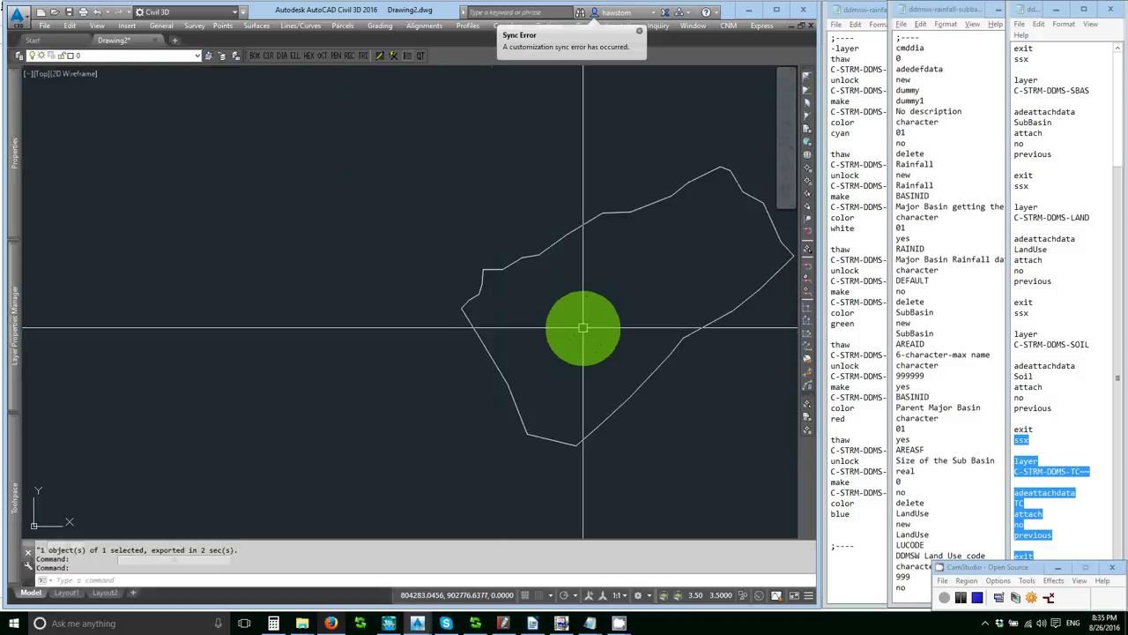
Step: Start MAPEXPORT to an ESRI Shapefile named SubBasin in the DDMSW folder
text(mape)
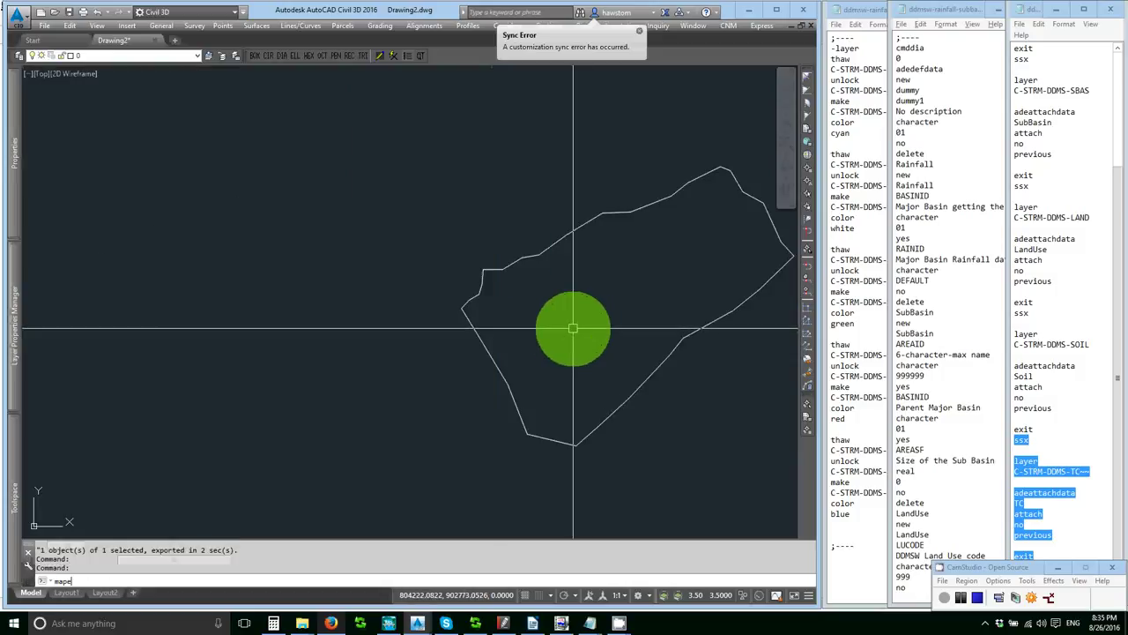
text(xport)
key(Return)
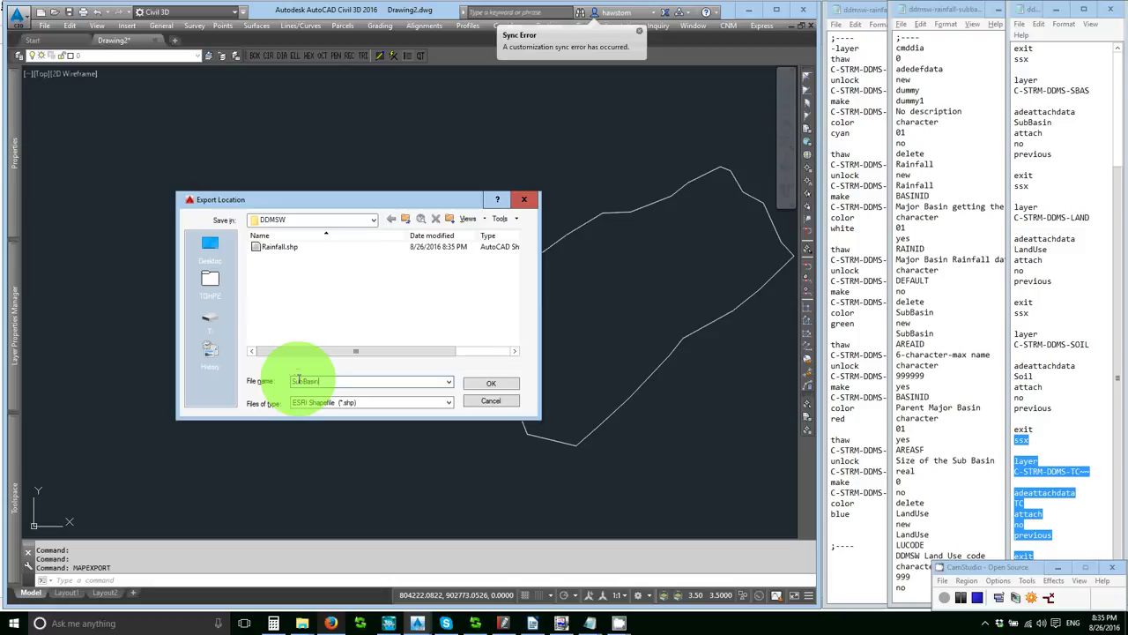
key(Return)
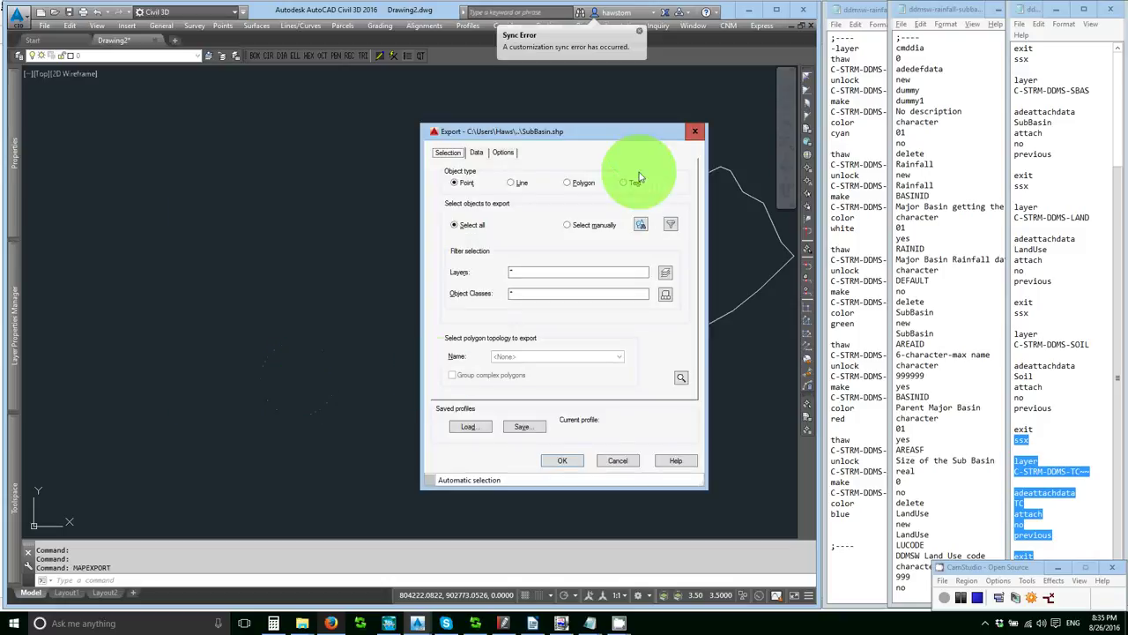
Step: Set the SubBasin export's object type to Polygon and manually select the sub-basin boundary
click(567, 182)
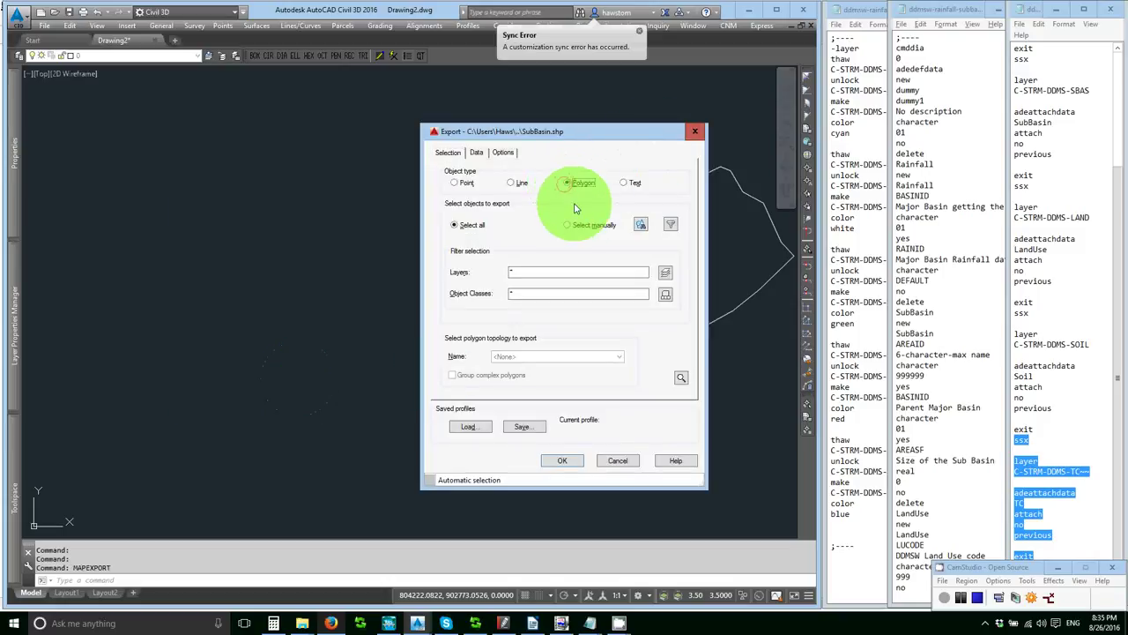
click(642, 225)
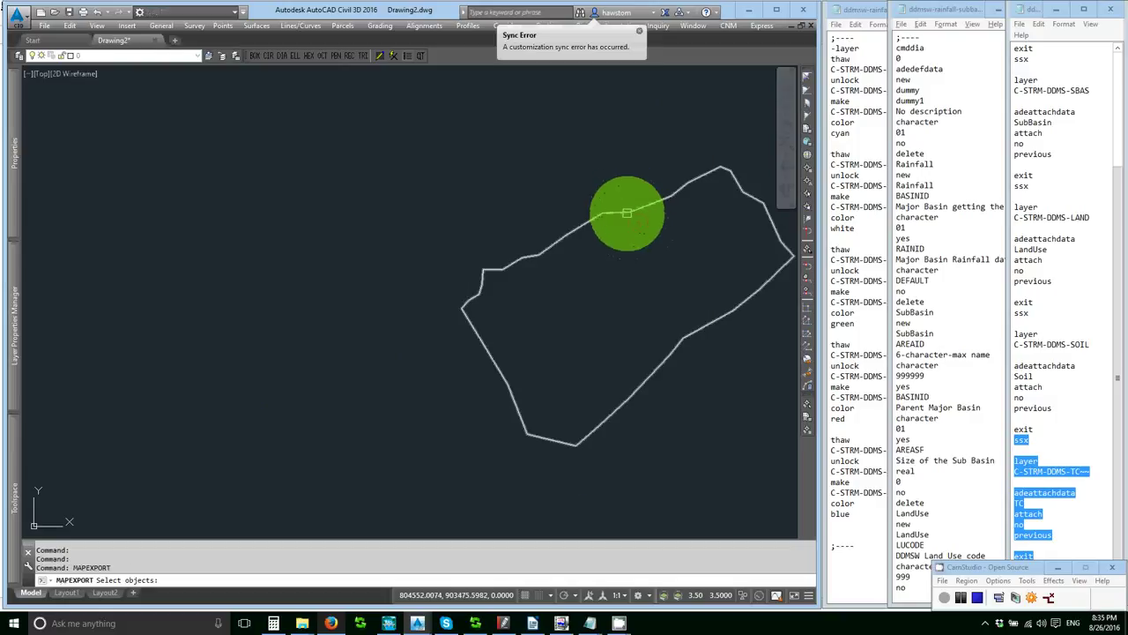
click(627, 203)
key(Return)
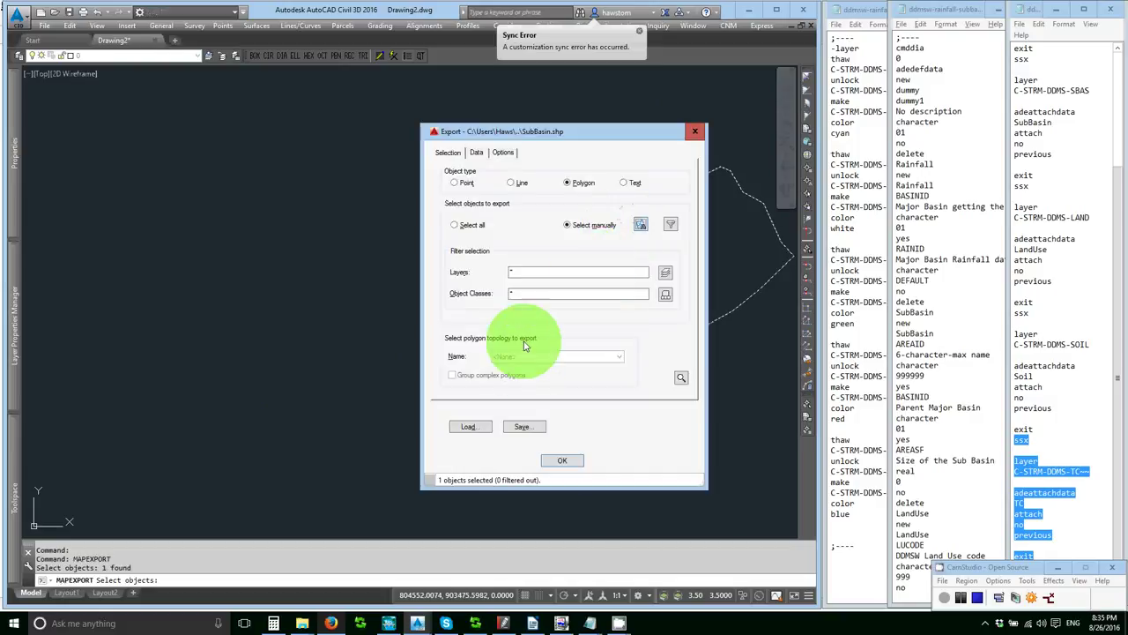
Step: Include the AREAID, BASINID and AREASF fields of the SubBasin object data table as attributes for the export
click(478, 154)
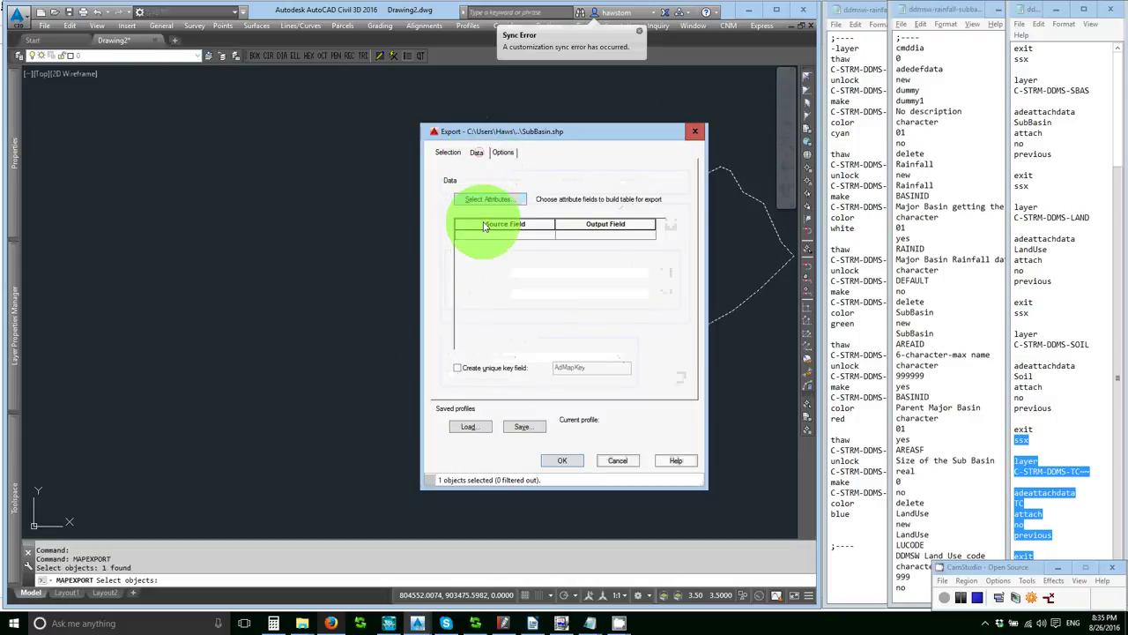
click(487, 199)
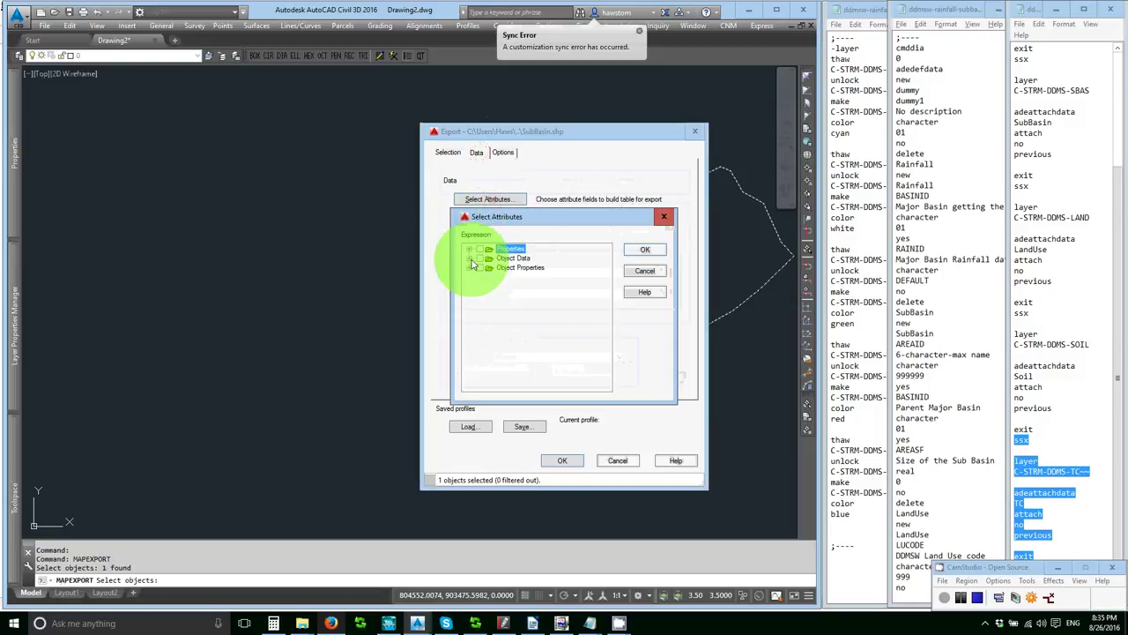
click(471, 261)
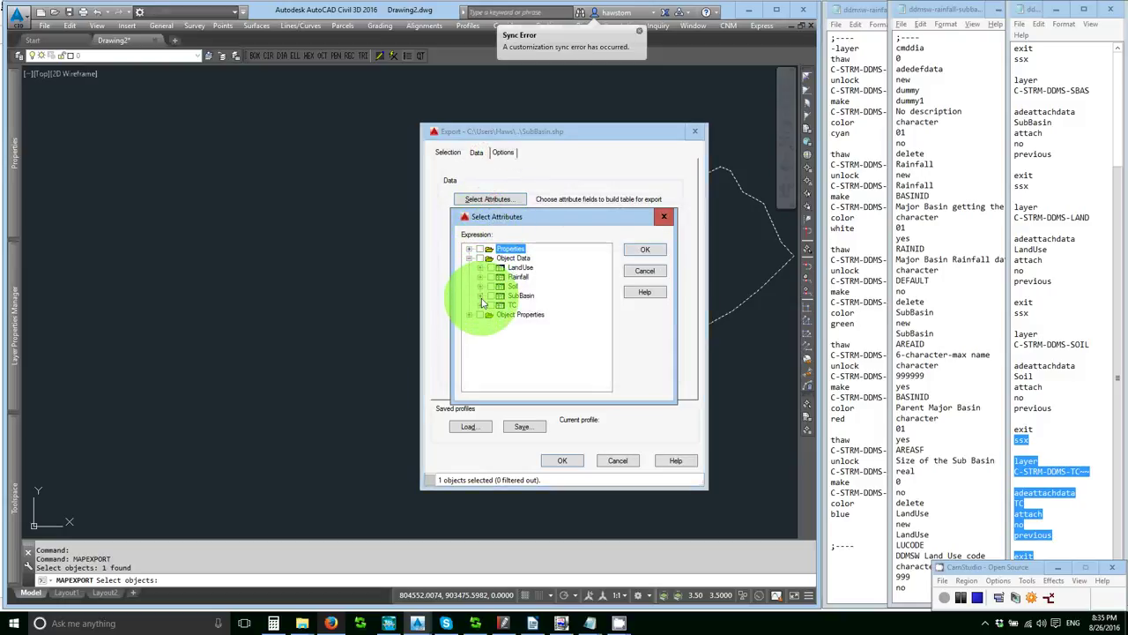
click(480, 297)
click(494, 300)
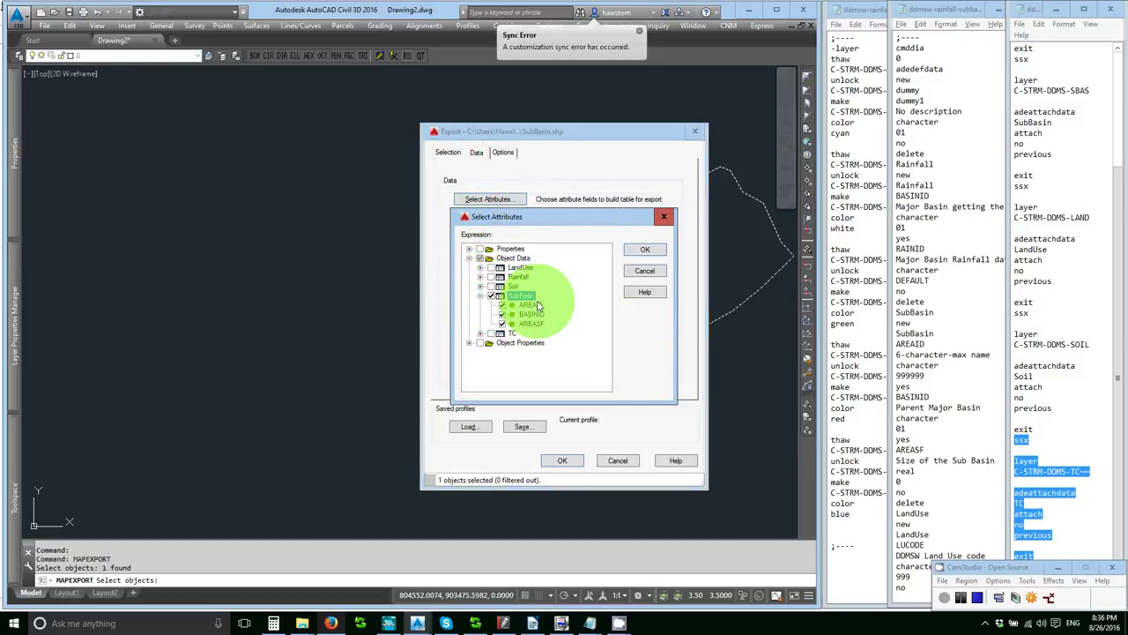
click(657, 248)
Step: Enable treating closed polylines as polygons and run the SubBasin shapefile export
click(502, 152)
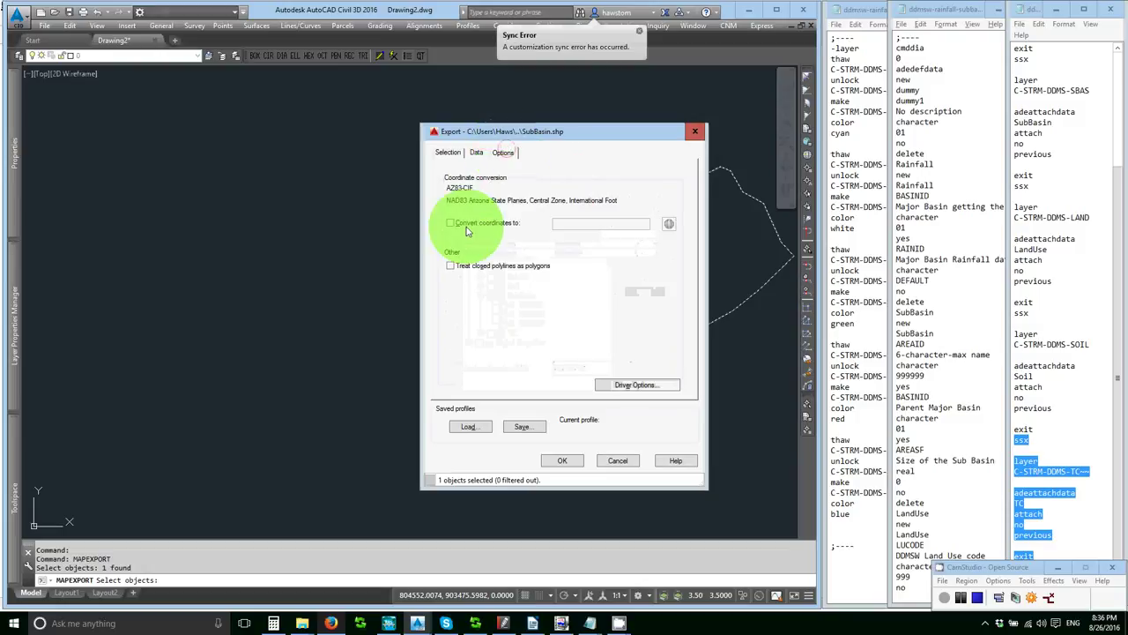
click(451, 265)
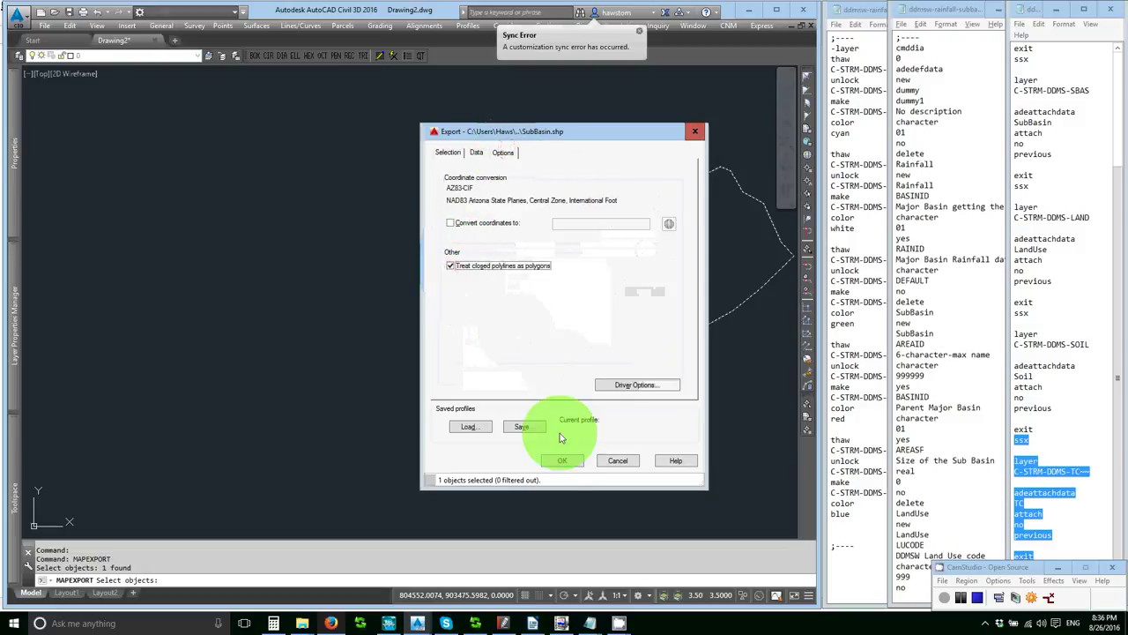
click(559, 461)
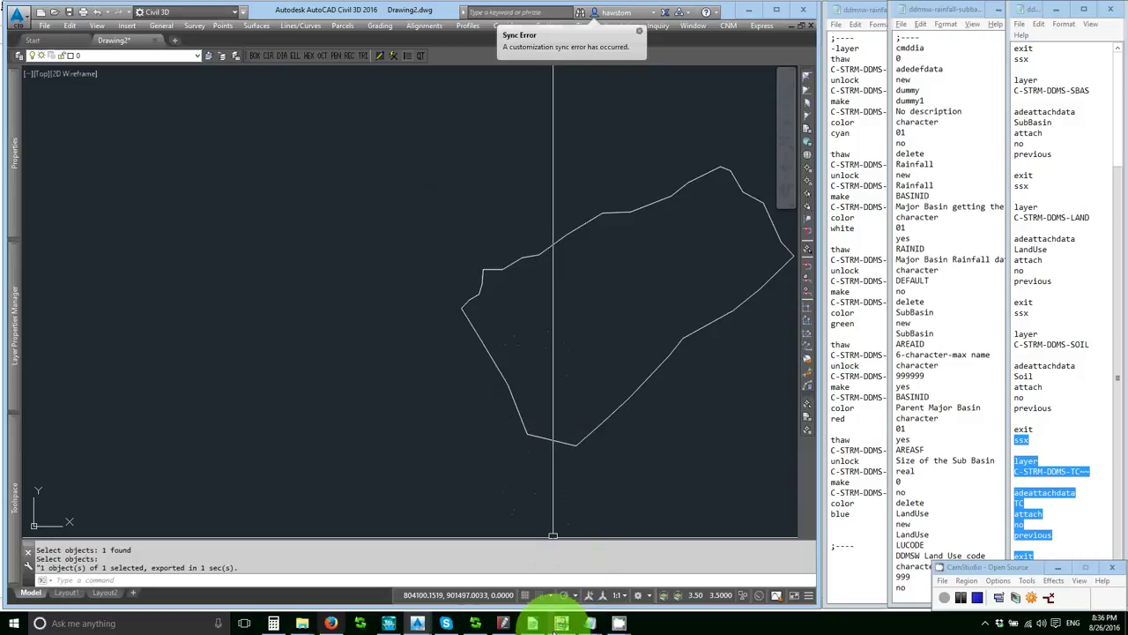
Step: Switch to DDMSW and save a new standard Hydrology and Hydraulics project with reference AUTOCADTEST and title AutoCAD export
click(560, 622)
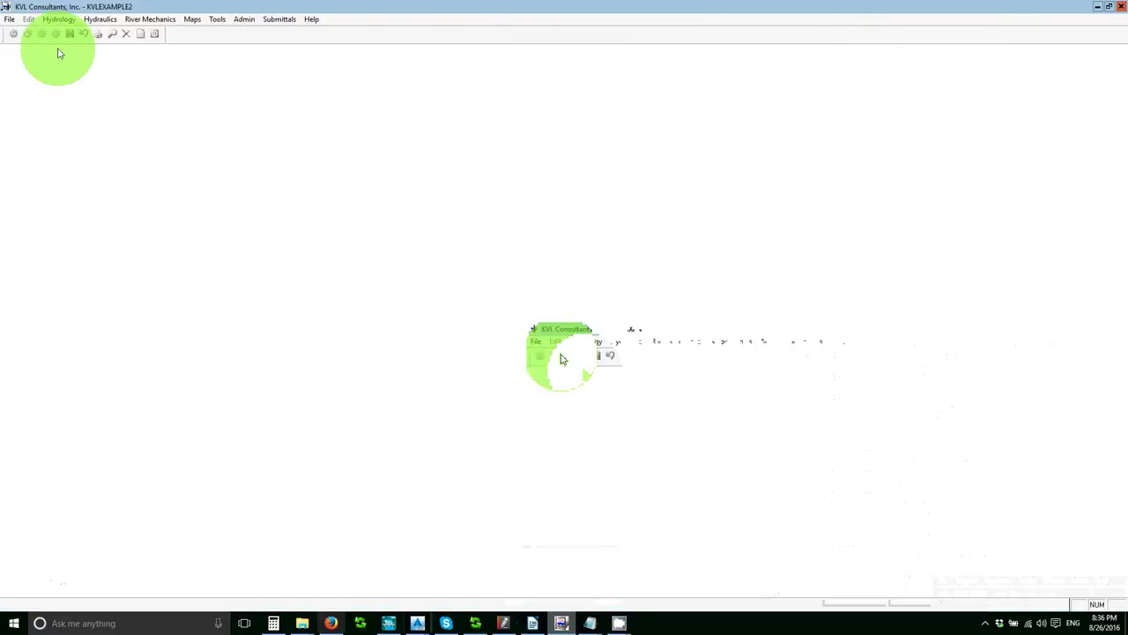
click(11, 20)
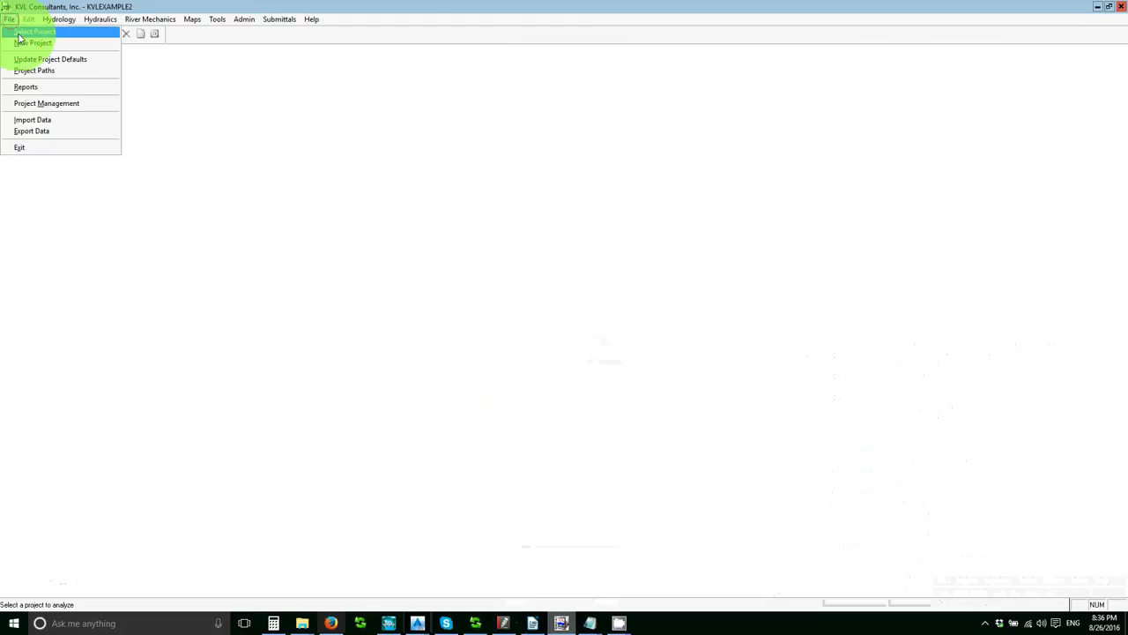
click(17, 30)
click(705, 446)
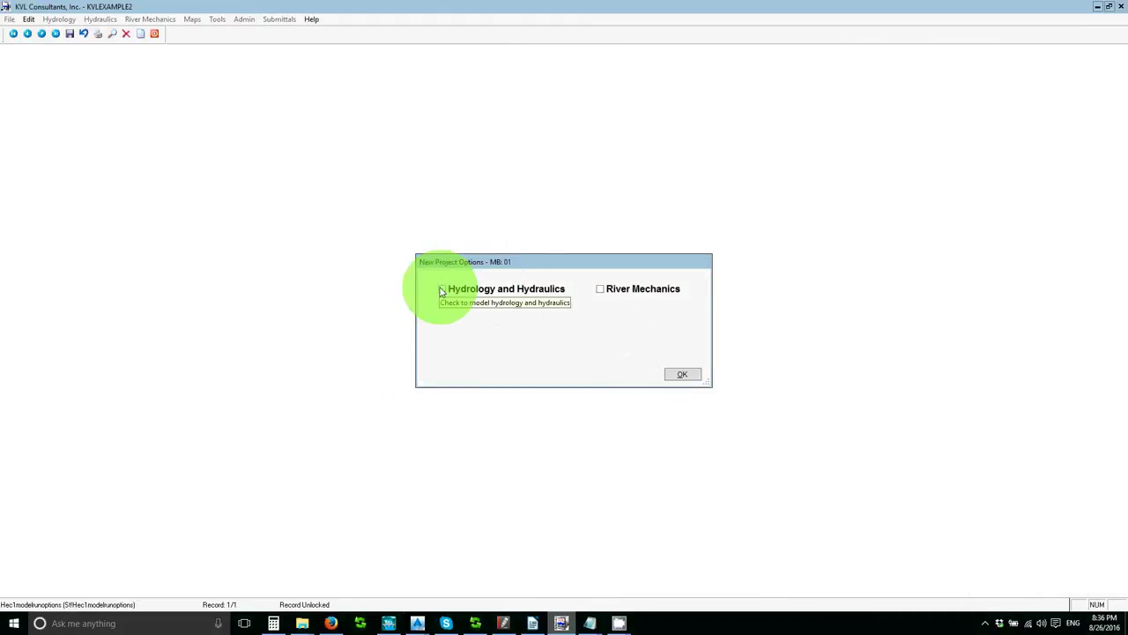
click(442, 291)
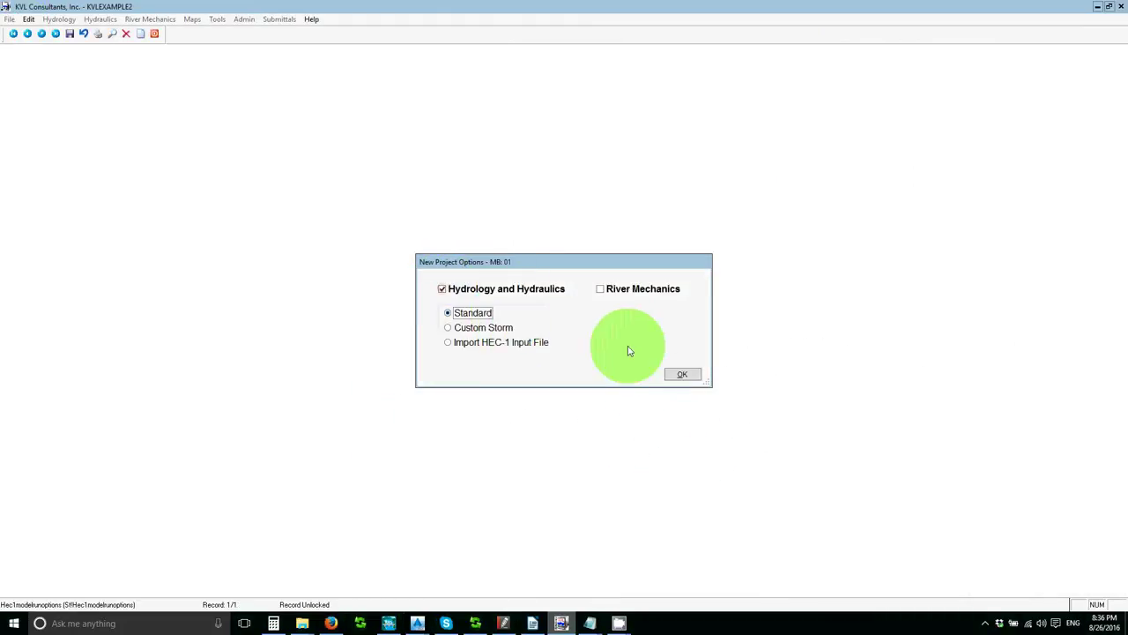
click(683, 377)
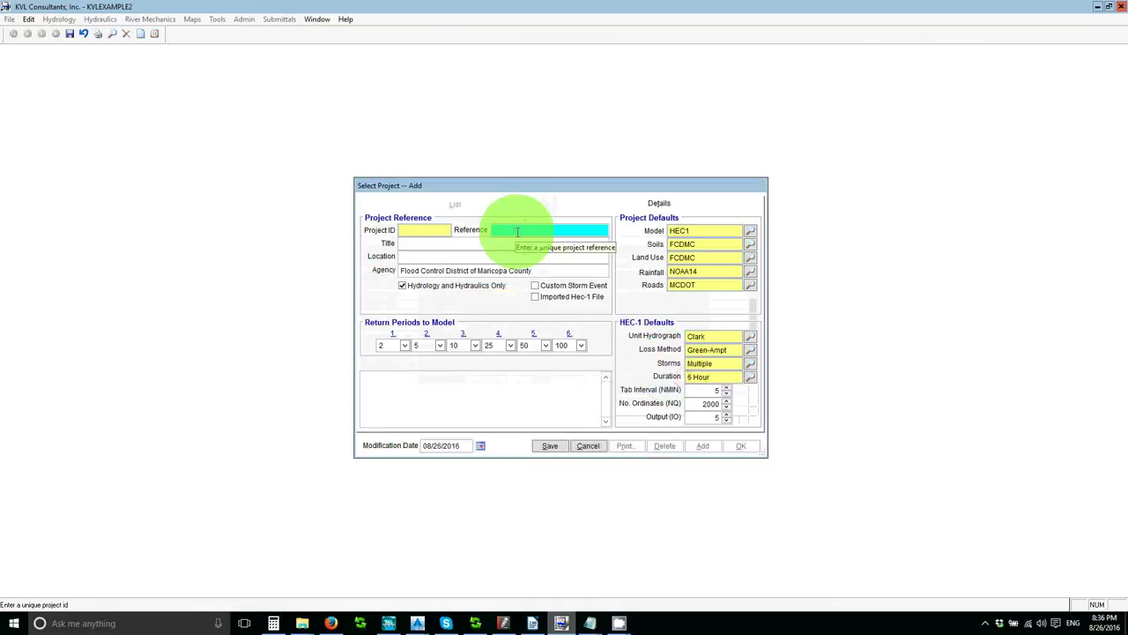
text(AUTOCADTEST)
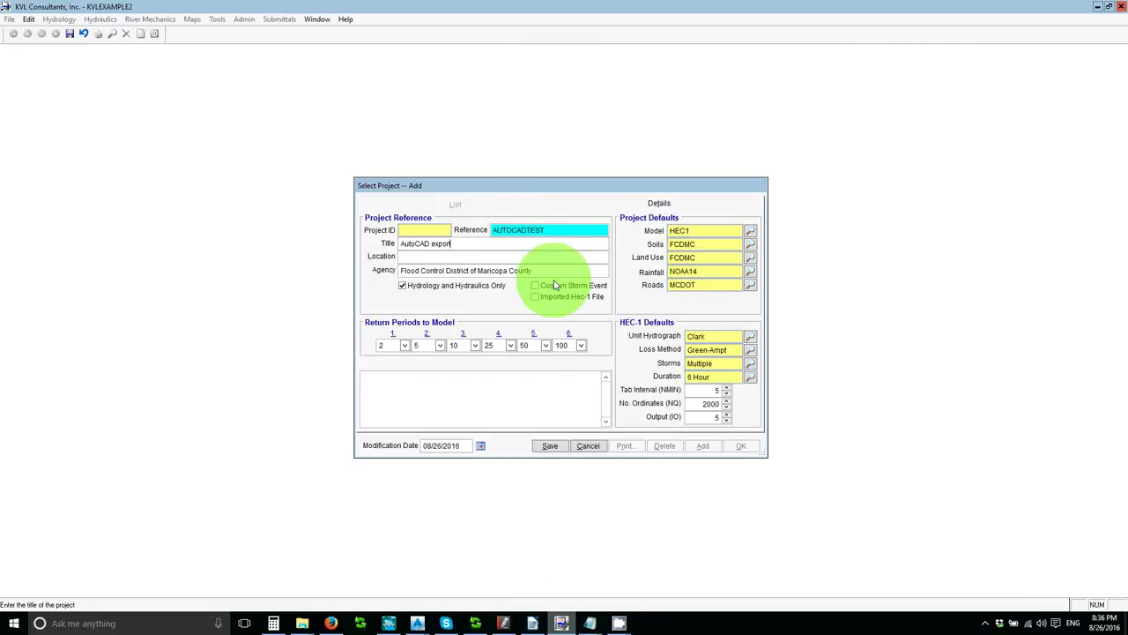
click(547, 446)
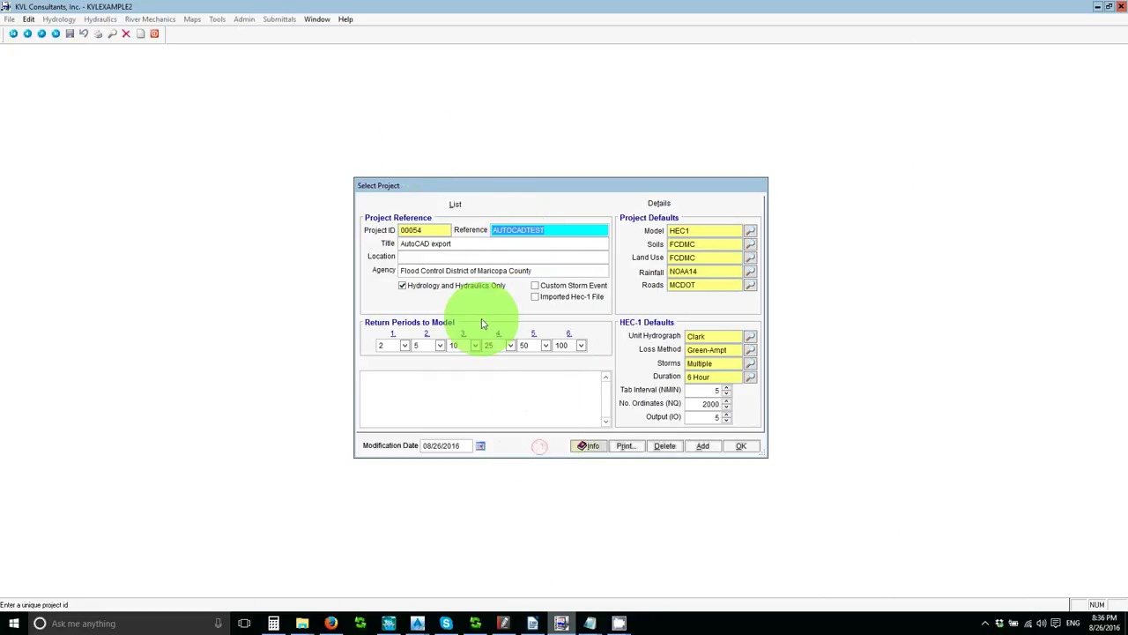
Step: Open the AUTOCADTEST project and choose SubBasin.shp from the desktop's DDMSW folder as the Sub Basins map for updating hydrology
click(741, 447)
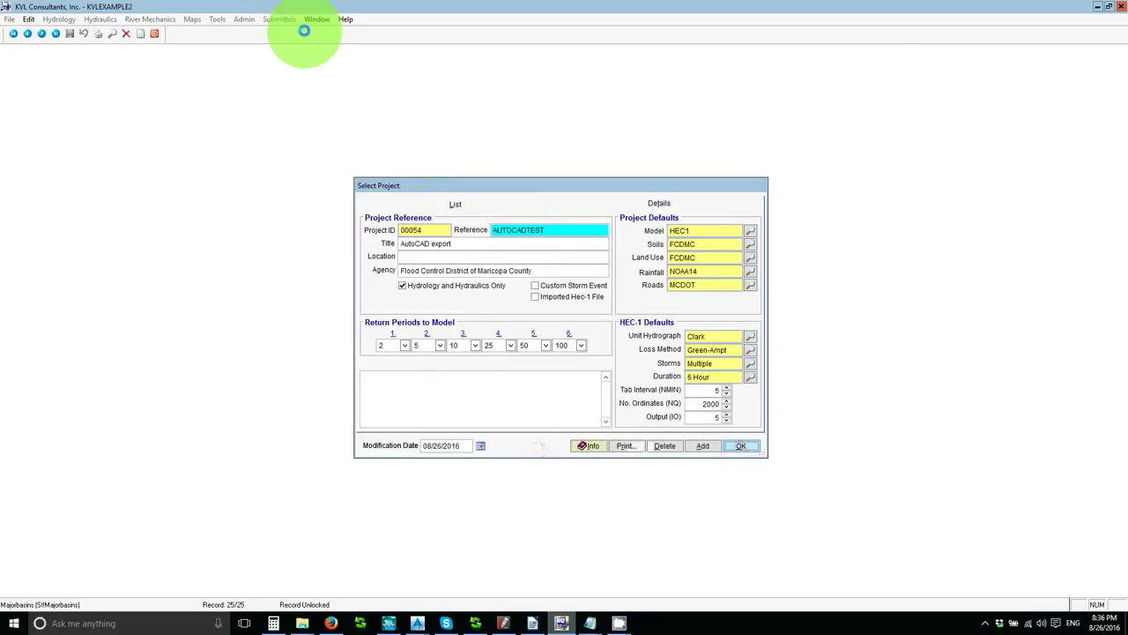
click(659, 376)
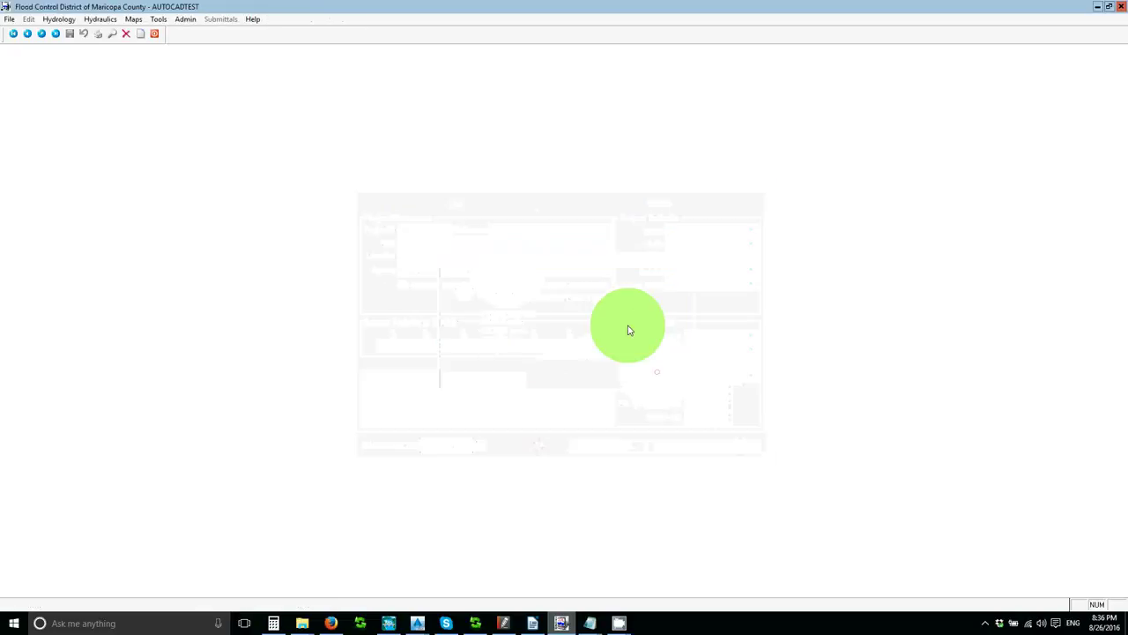
click(132, 19)
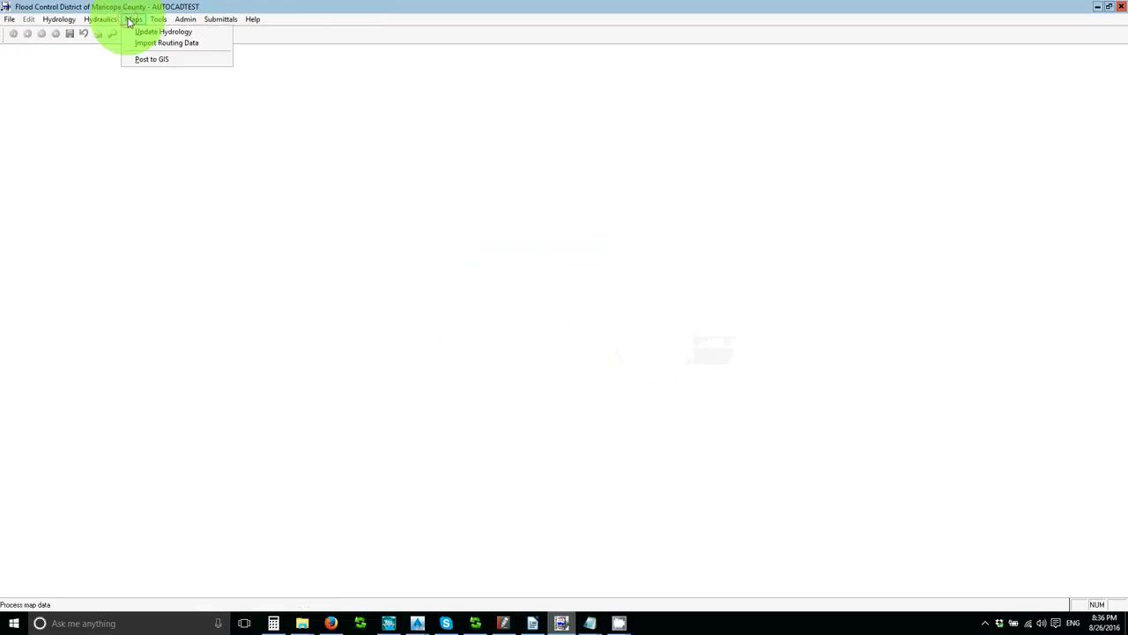
click(141, 33)
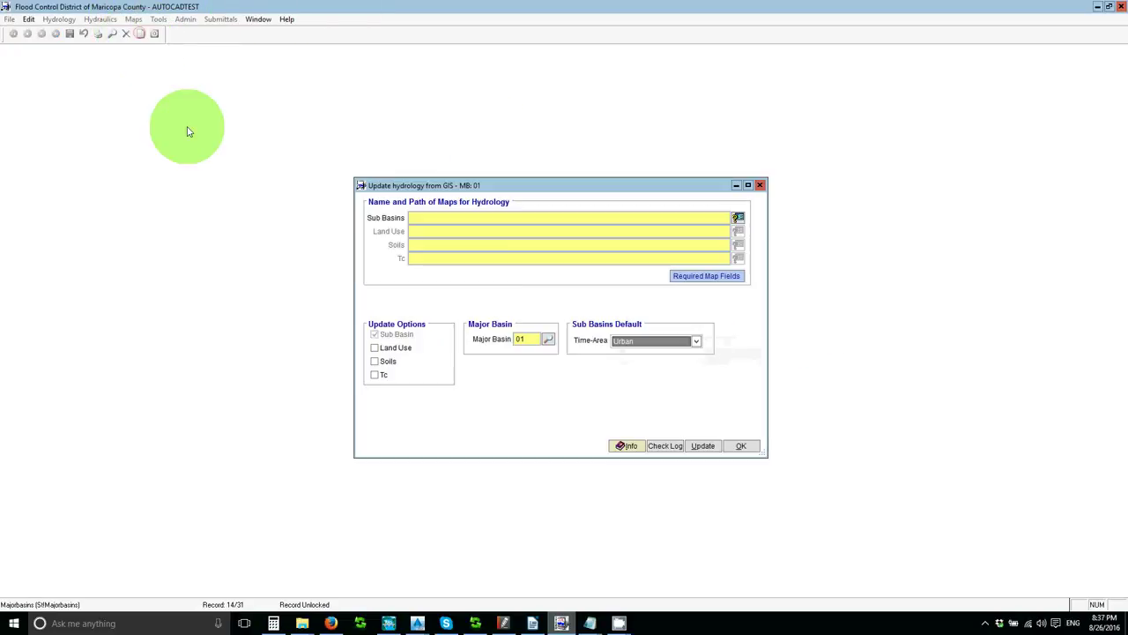
click(738, 219)
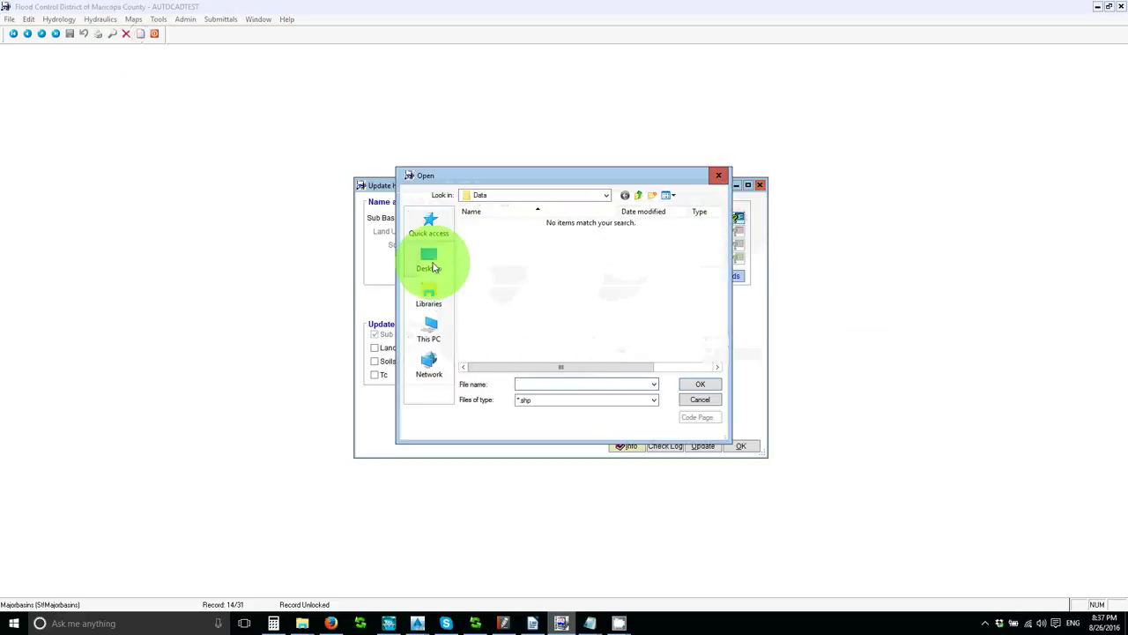
click(429, 257)
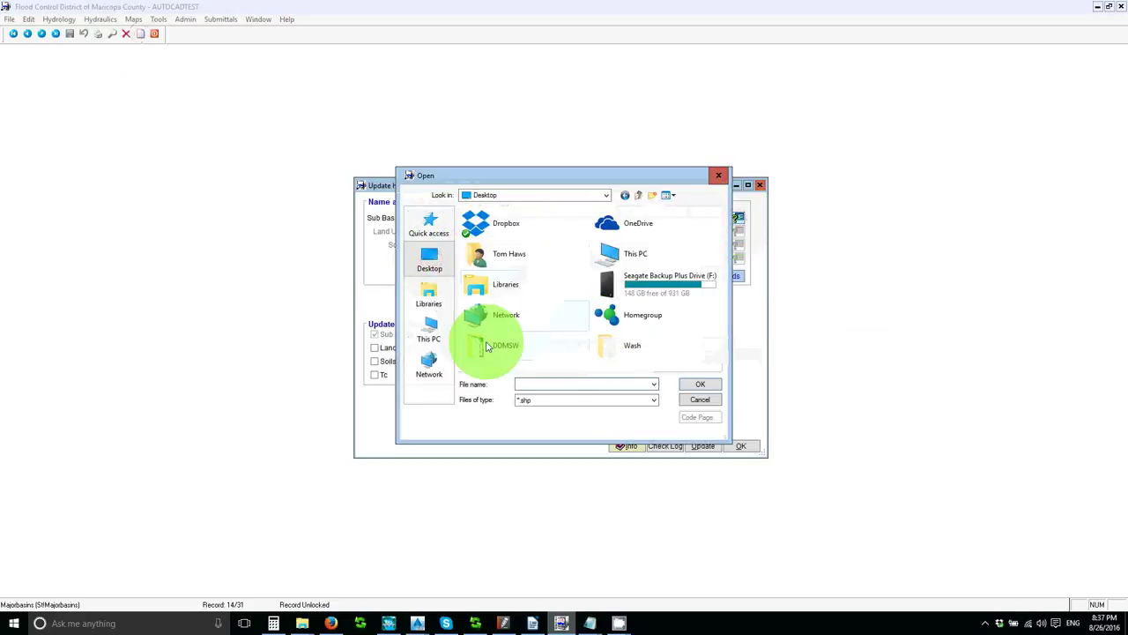
double_click(483, 344)
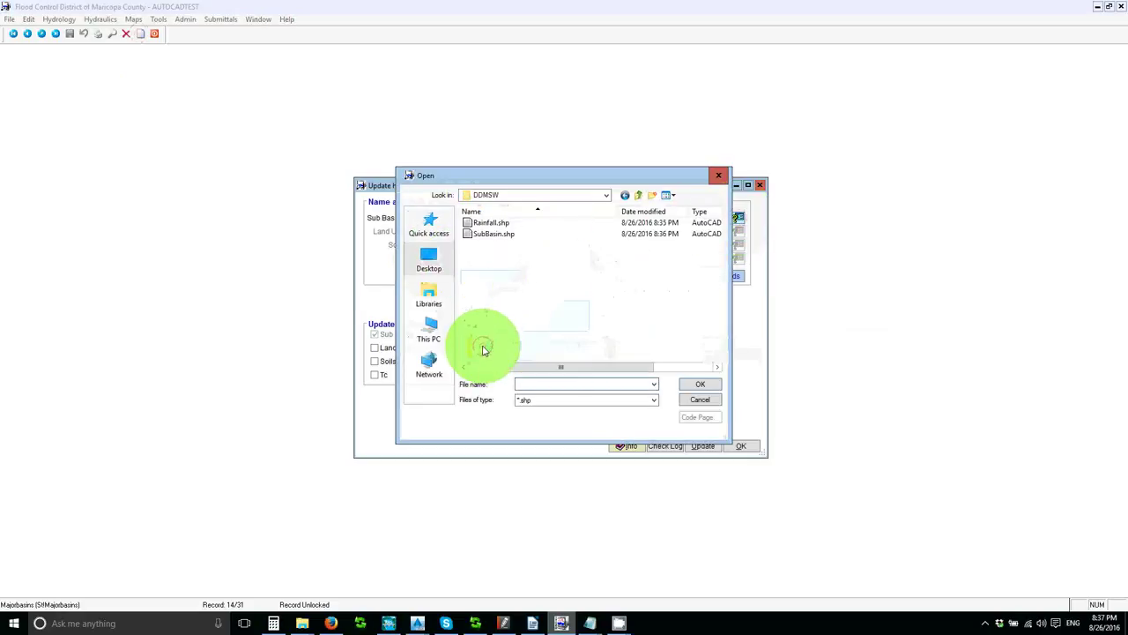
double_click(484, 233)
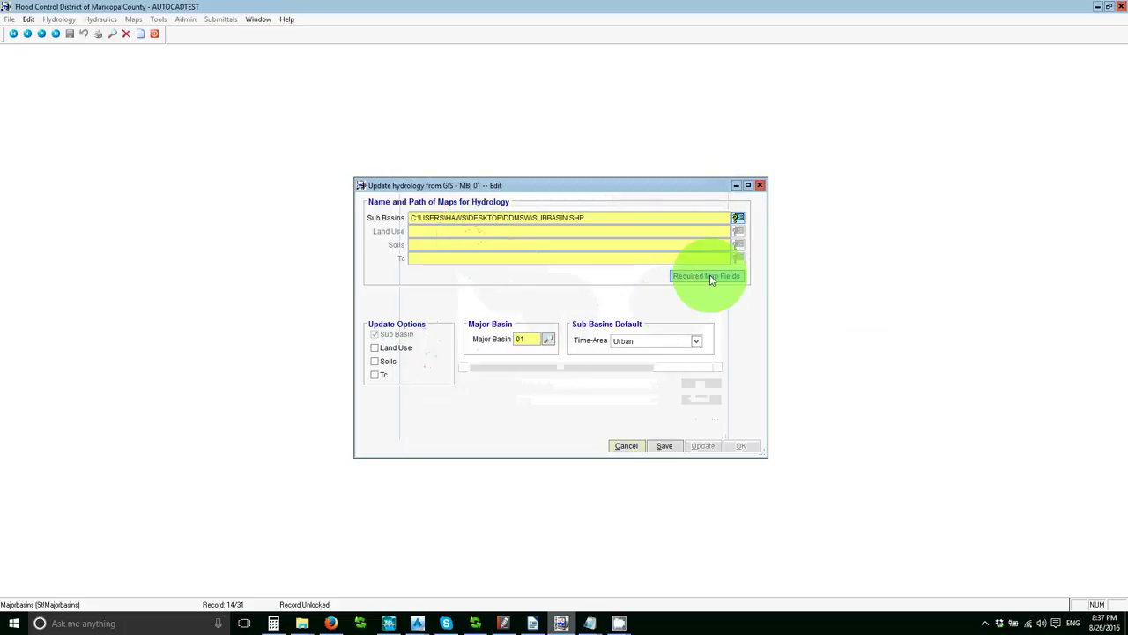
Step: Review the attribute data of the Sub Basins shapefile and save the map selection
right_click(740, 220)
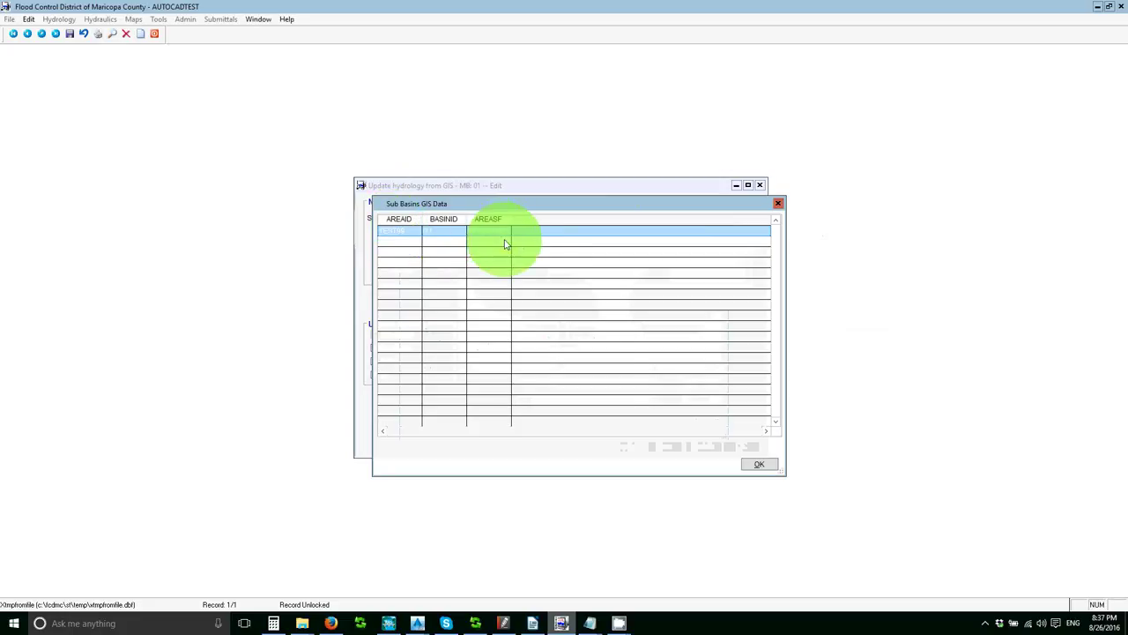
click(758, 464)
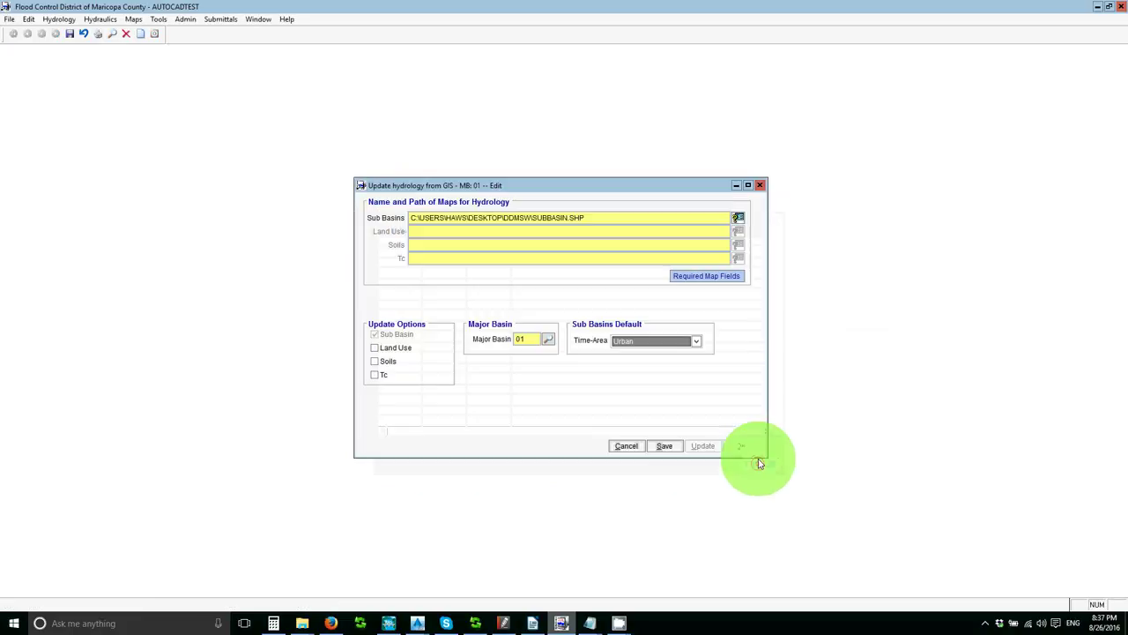
click(667, 446)
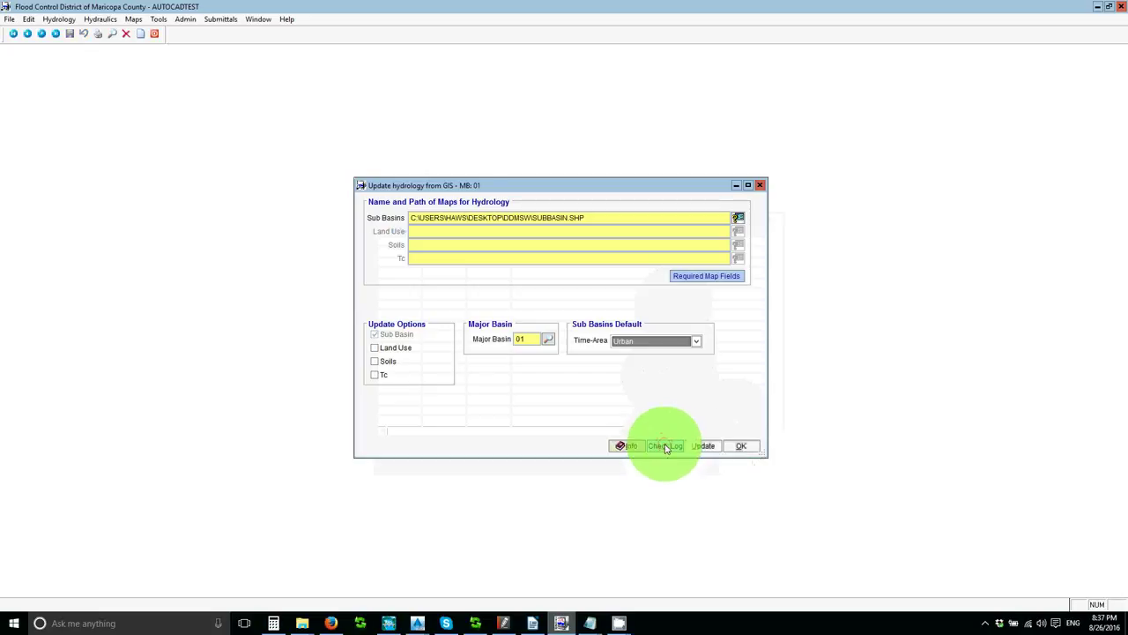
Step: Run the hydrology update from GIS for the sub-basin data of major basin 01
click(703, 446)
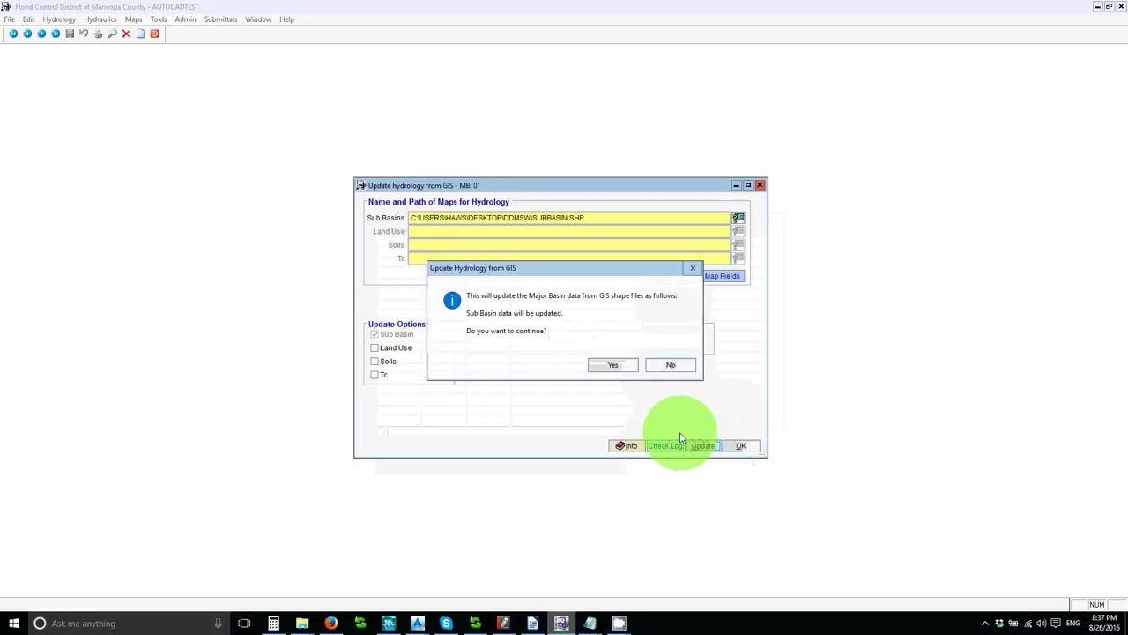
click(614, 366)
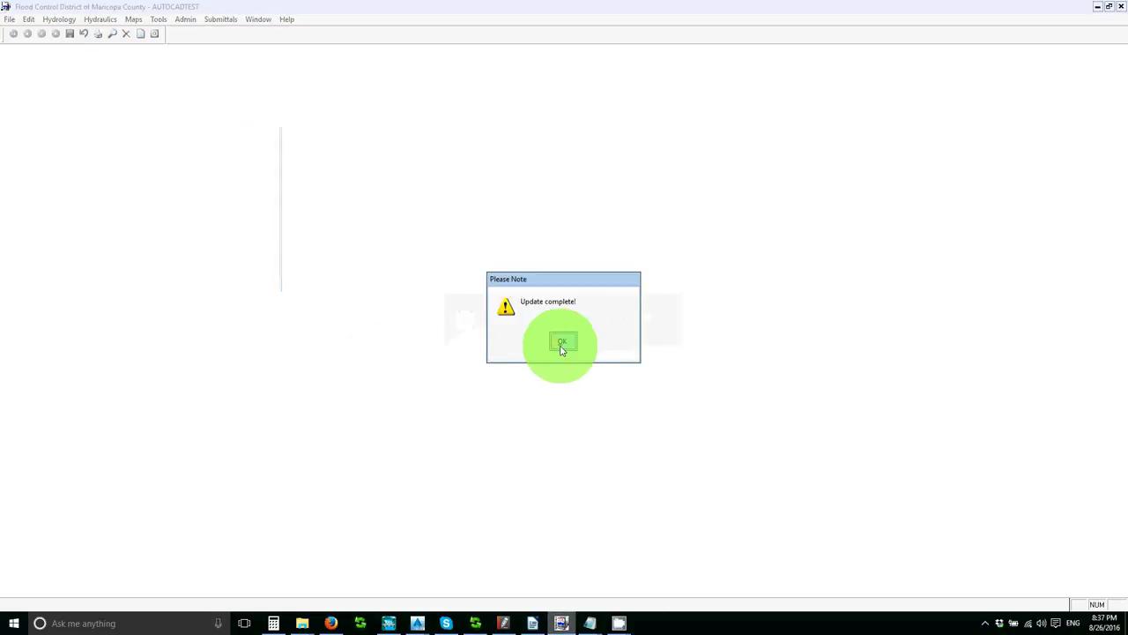
click(562, 342)
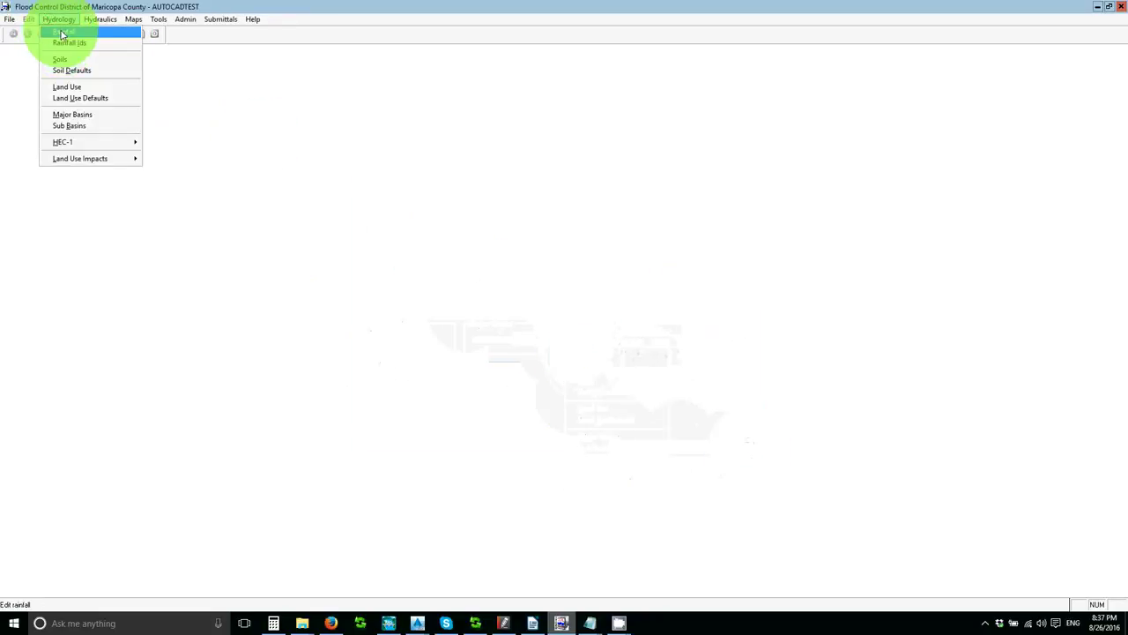
Step: Set the source of the DEFAULT rainfall ID to GIS and save the record
click(62, 34)
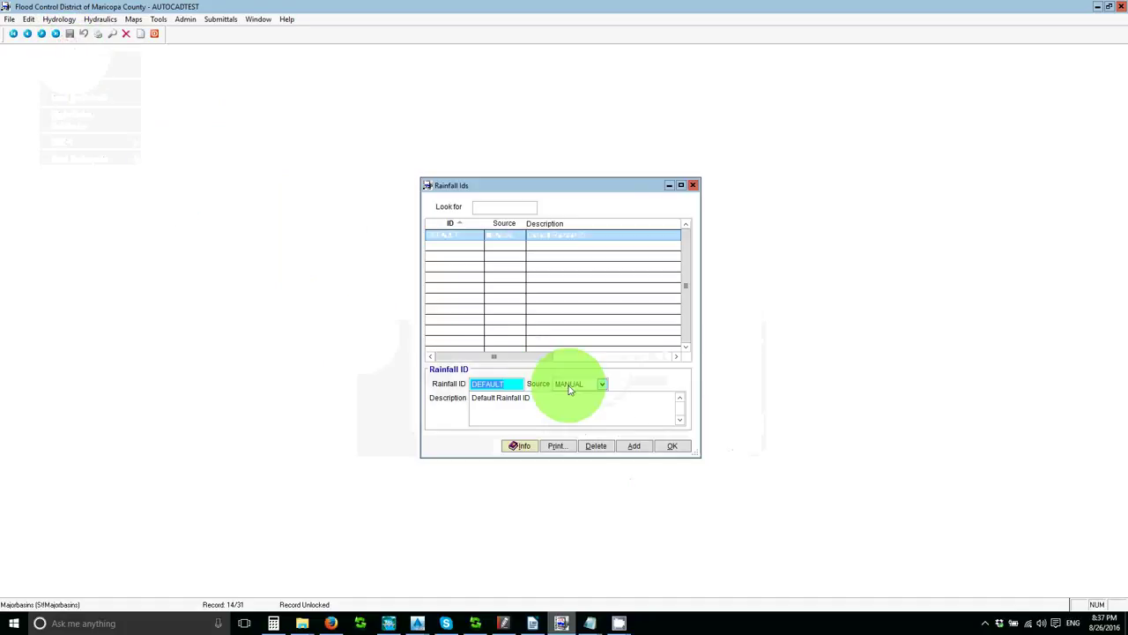
click(569, 386)
click(567, 398)
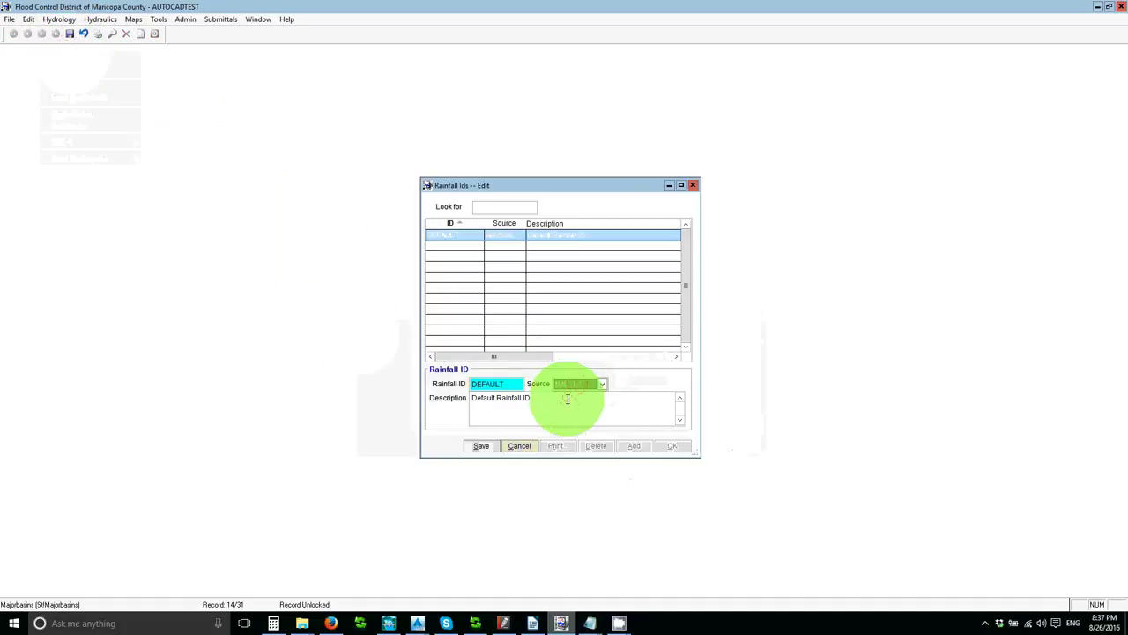
click(485, 447)
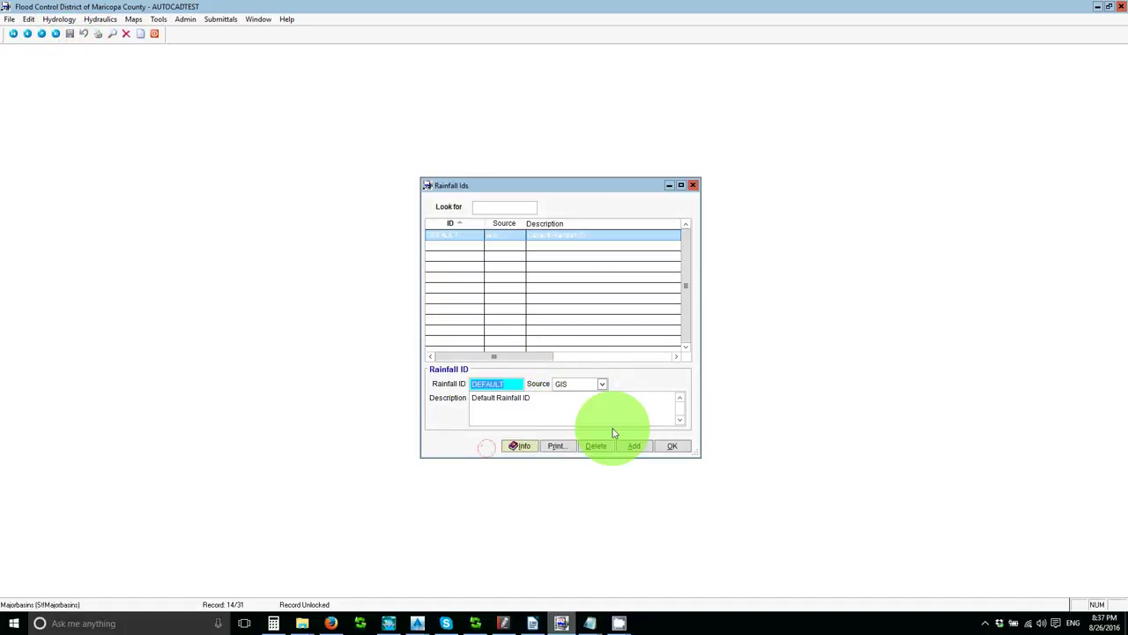
click(665, 447)
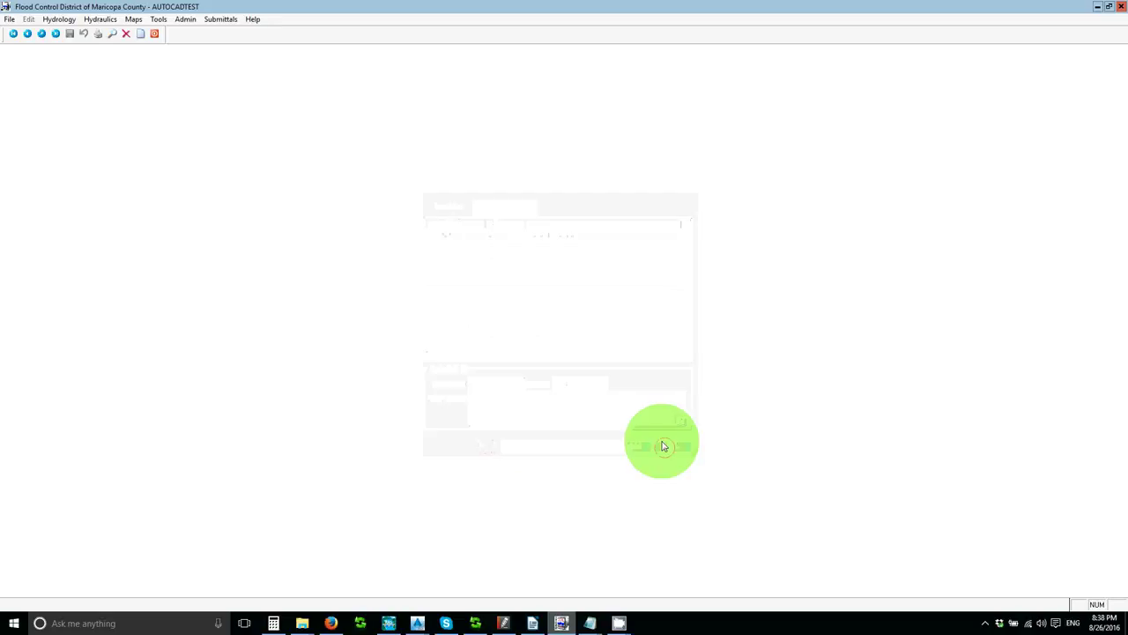
Step: Assign Rainfall.shp from the desktop's DDMSW folder as the NOAA 14 rainfall map for the DEFAULT ID and save it
click(59, 19)
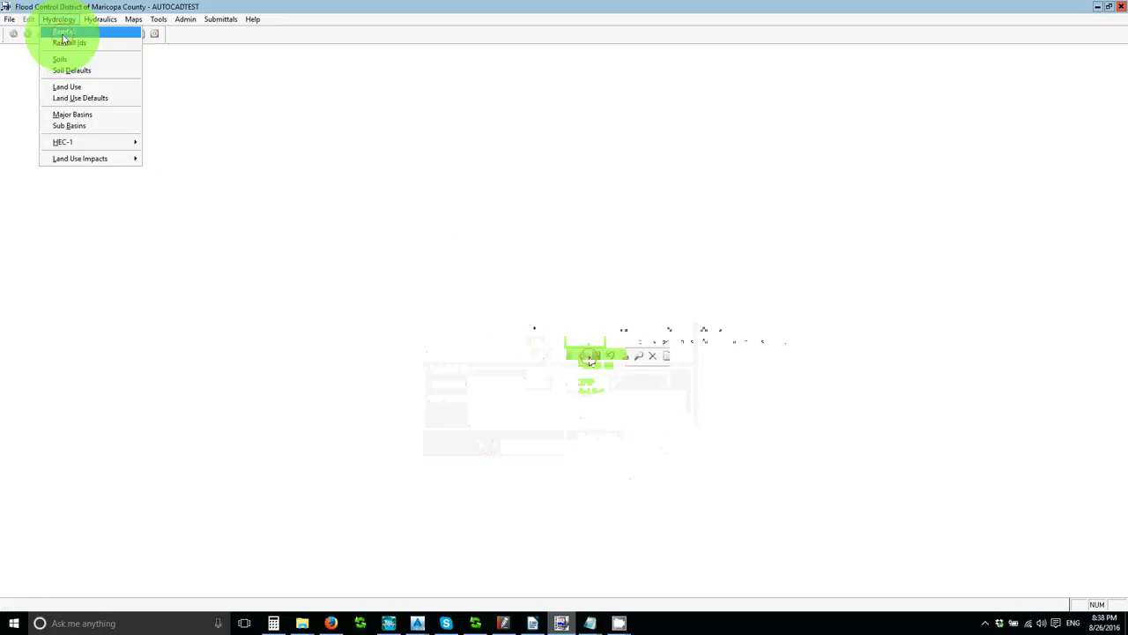
click(62, 34)
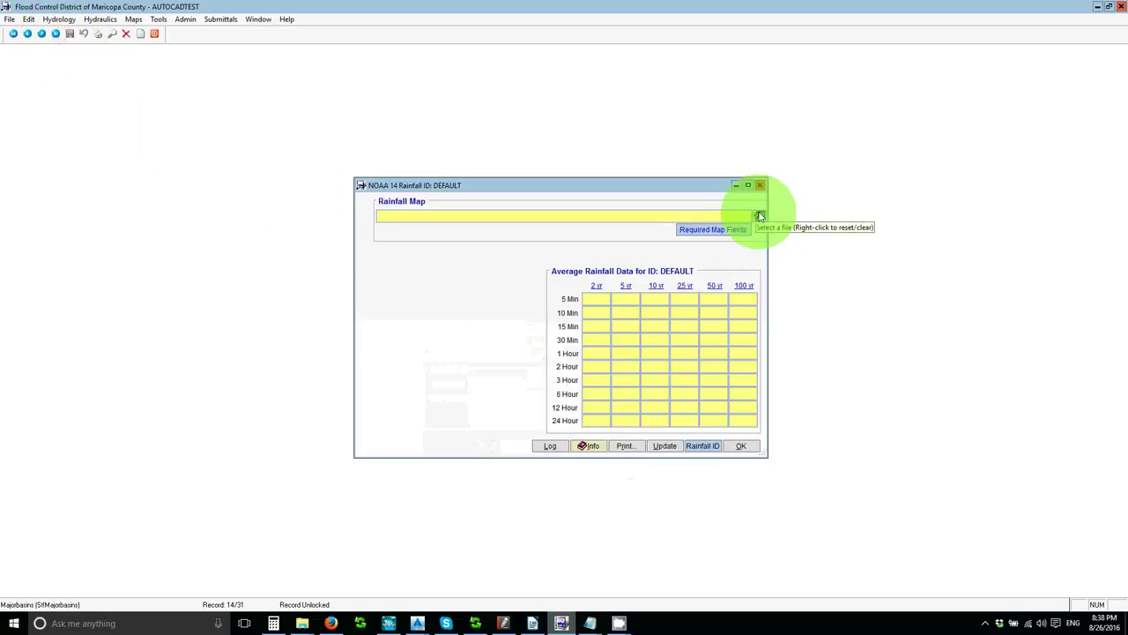
click(760, 217)
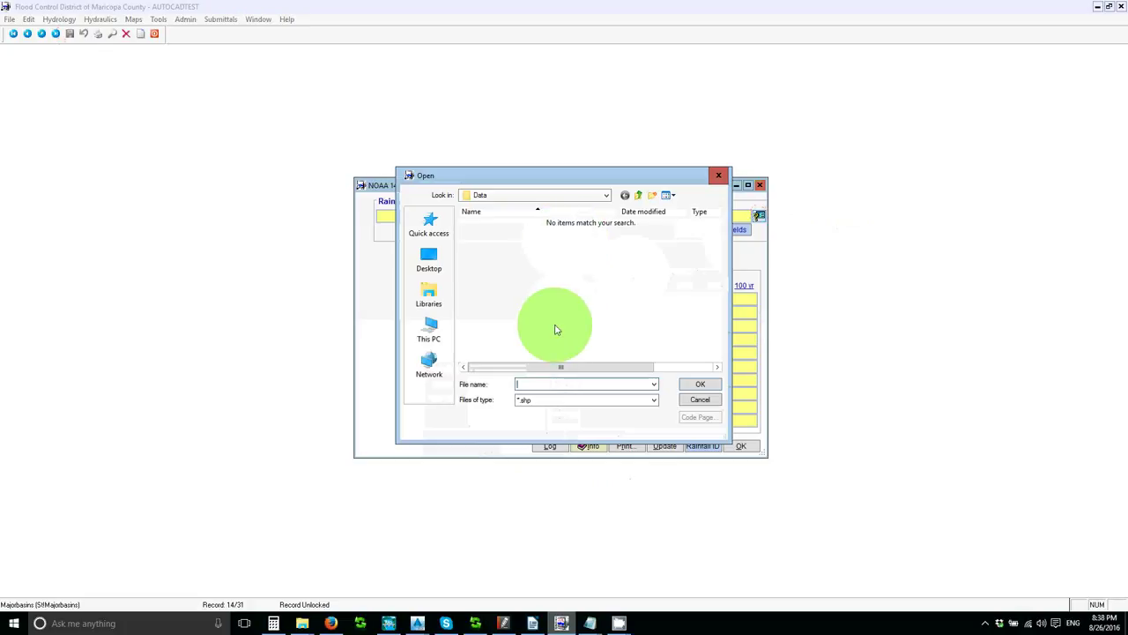
click(423, 276)
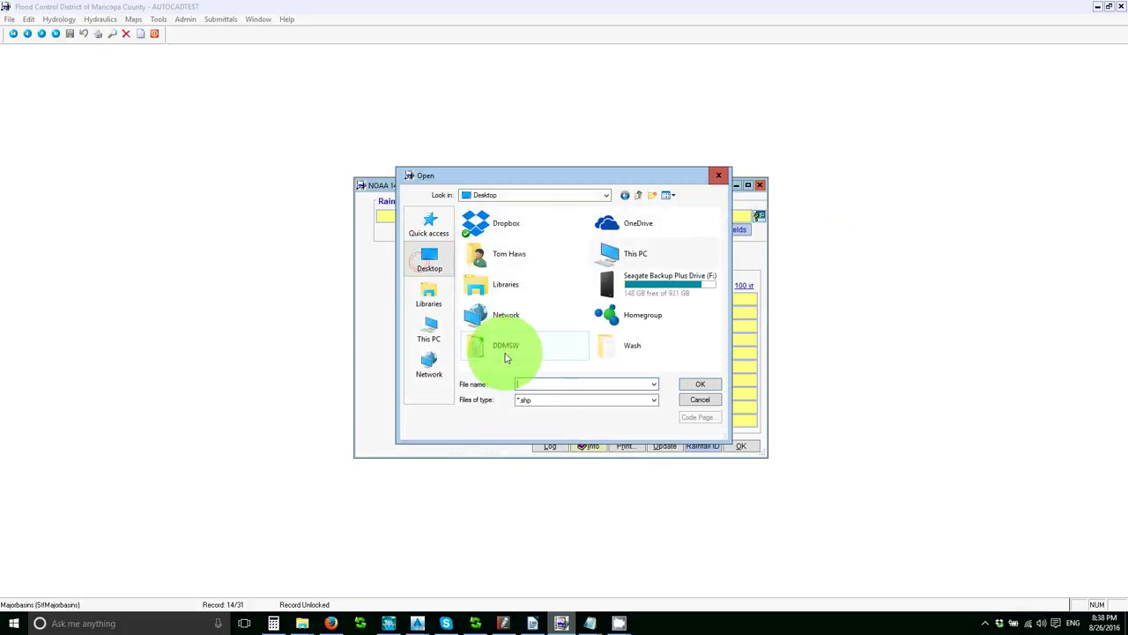
click(504, 353)
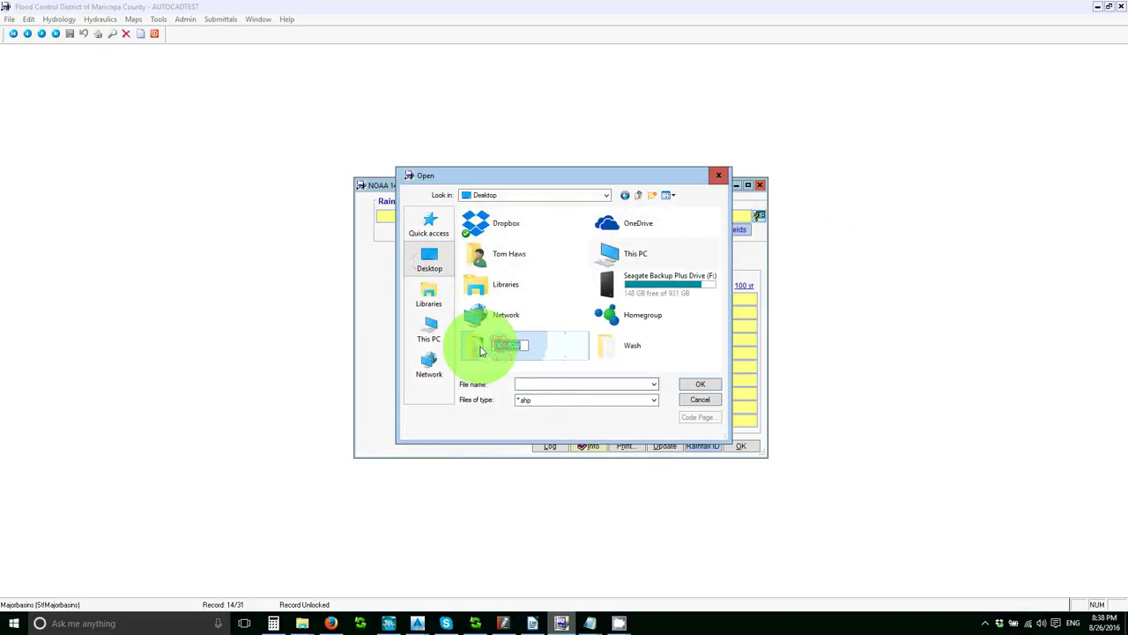
double_click(480, 344)
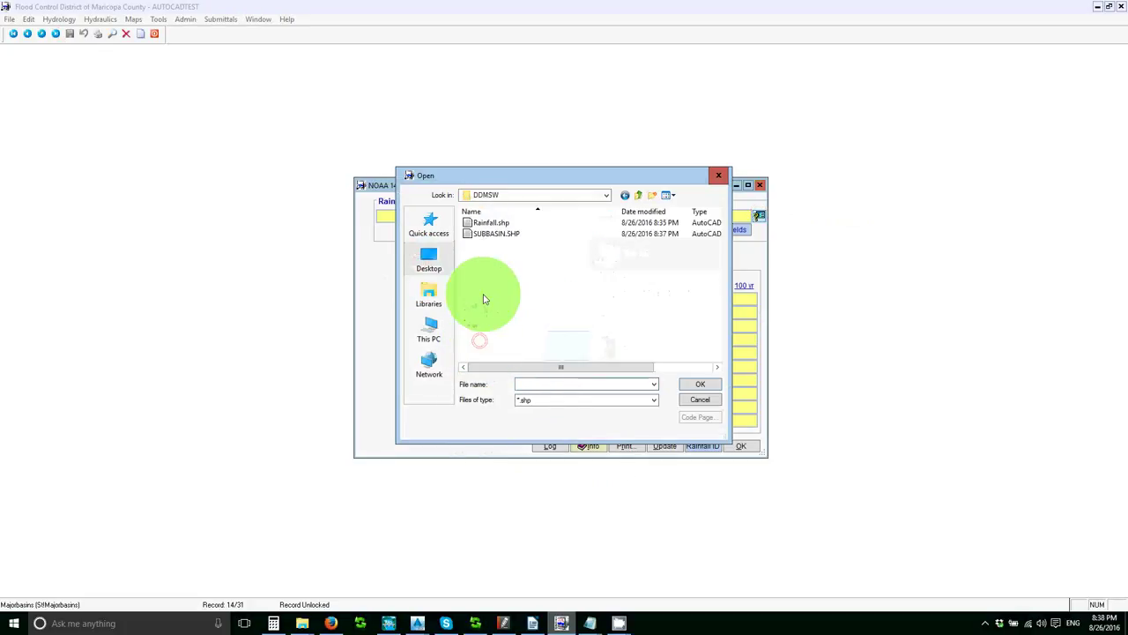
double_click(485, 223)
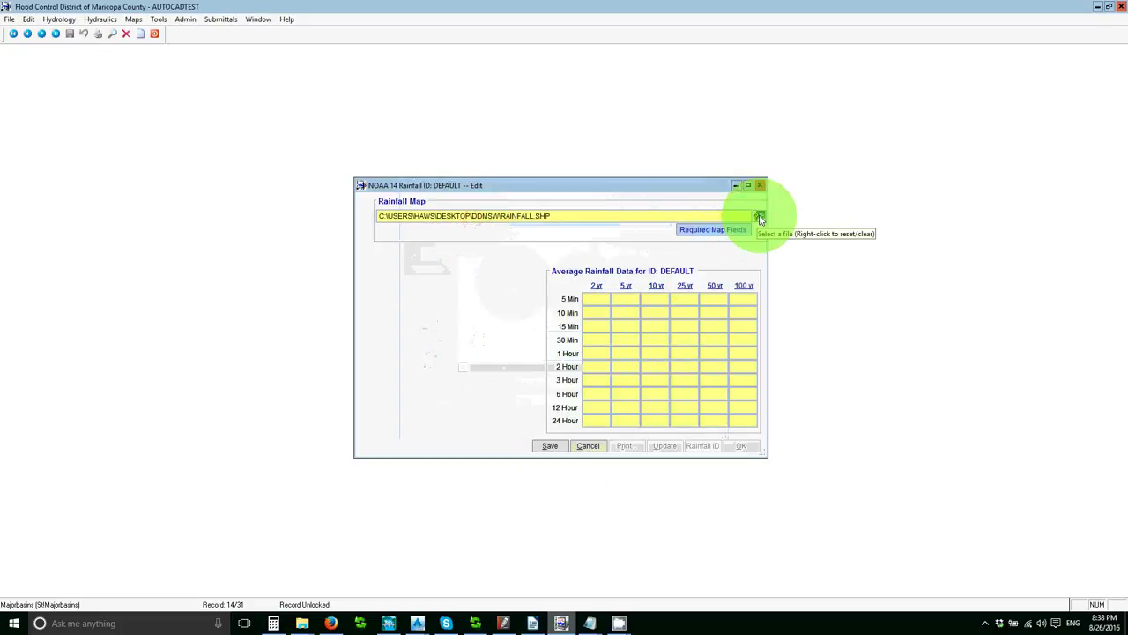
click(550, 447)
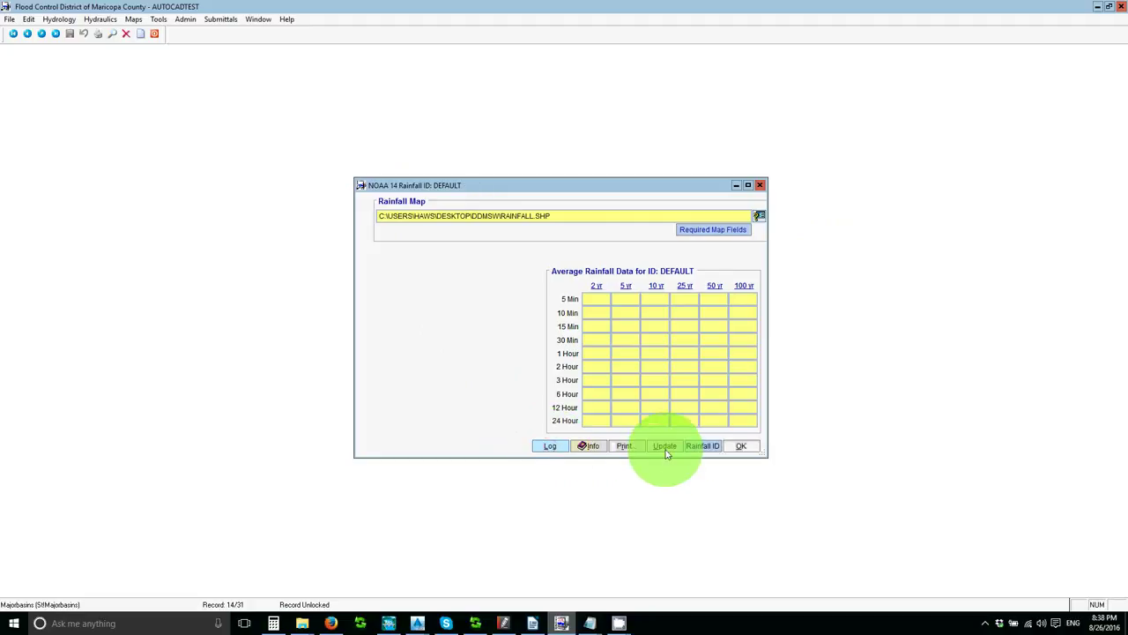
Step: Update the average rainfall data for the DEFAULT ID from the assigned rainfall map
click(666, 447)
click(594, 374)
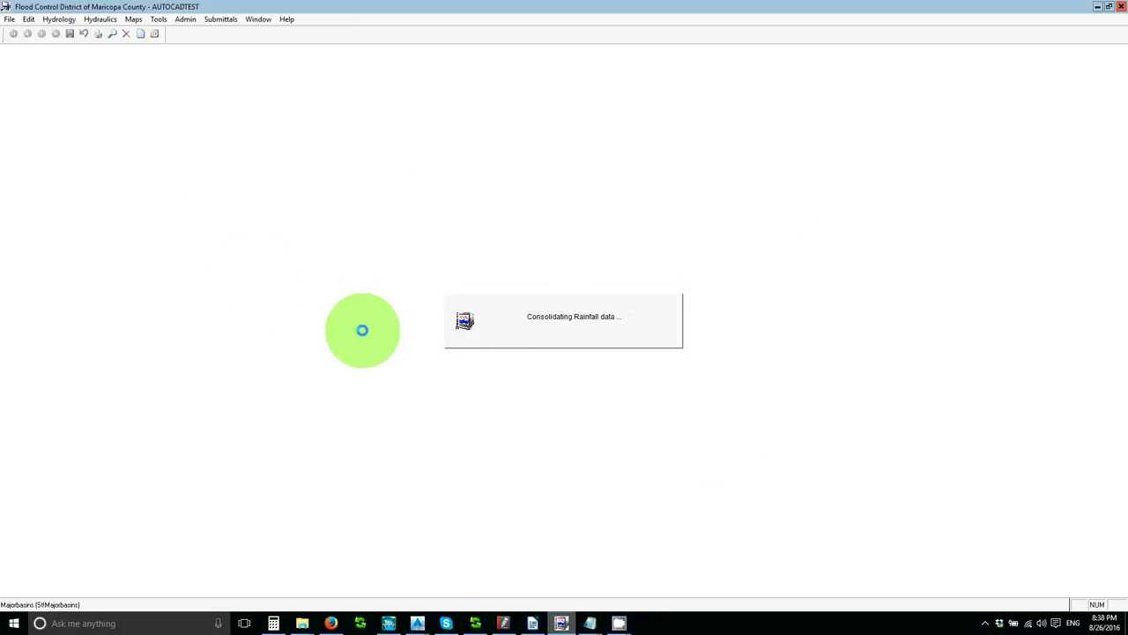
click(561, 340)
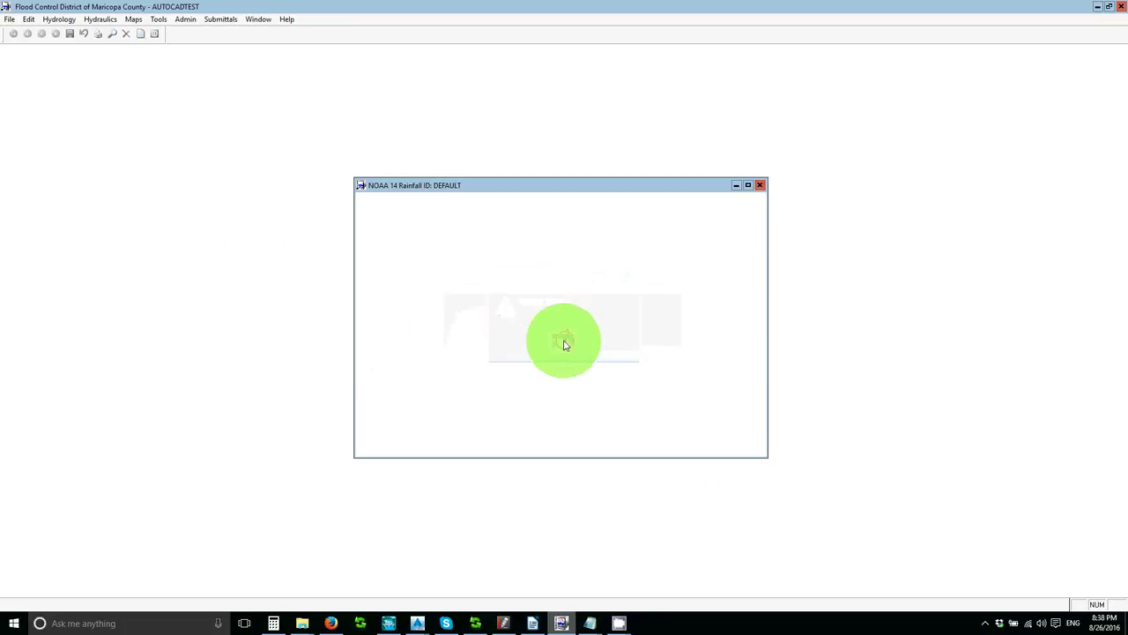